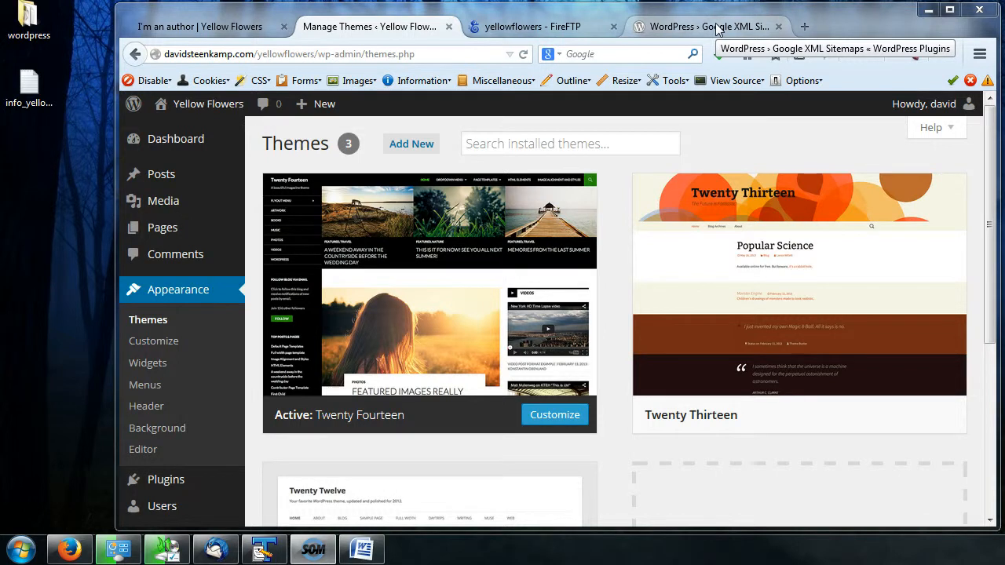
# - Open google.ca in the WordPress plugin tab
pyautogui.click(717, 30)
pyautogui.click(370, 52)
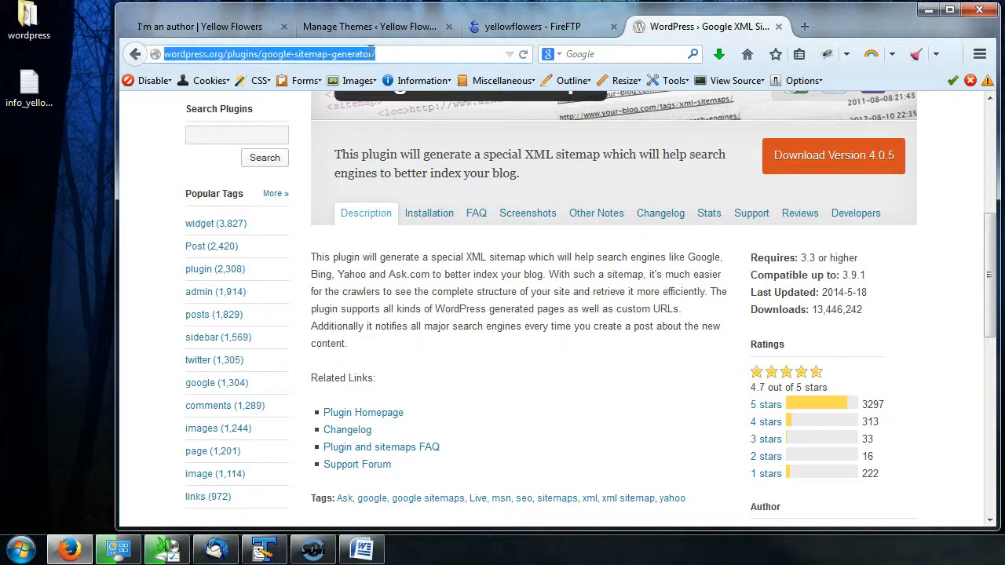
pyautogui.write('google.ca/')
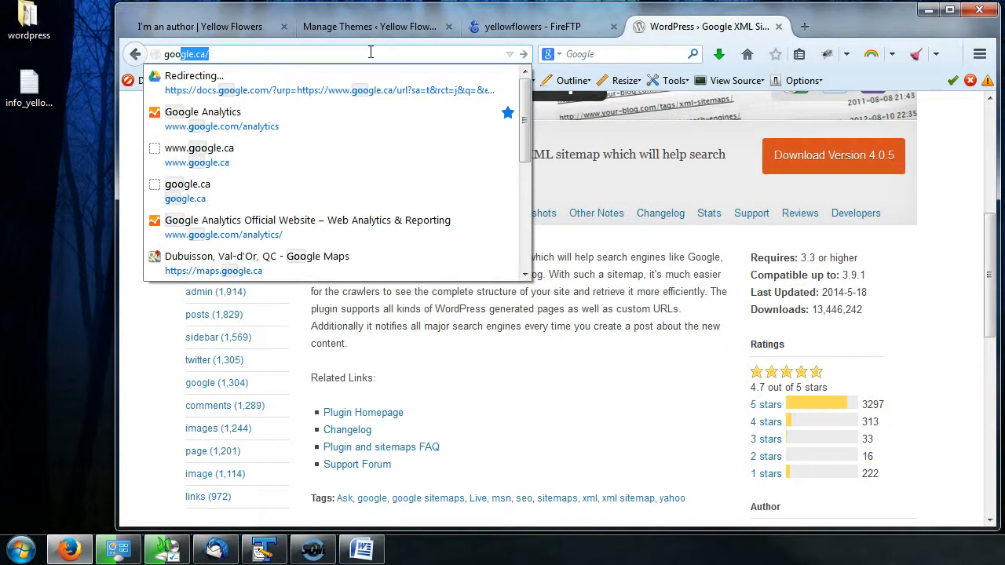
pyautogui.press('Return')
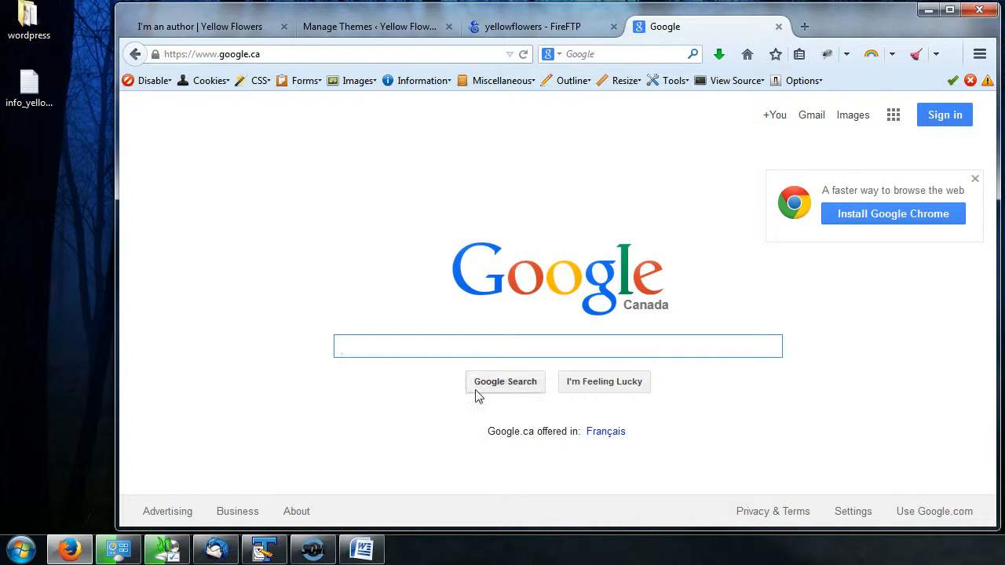
pyautogui.write('wordpress')
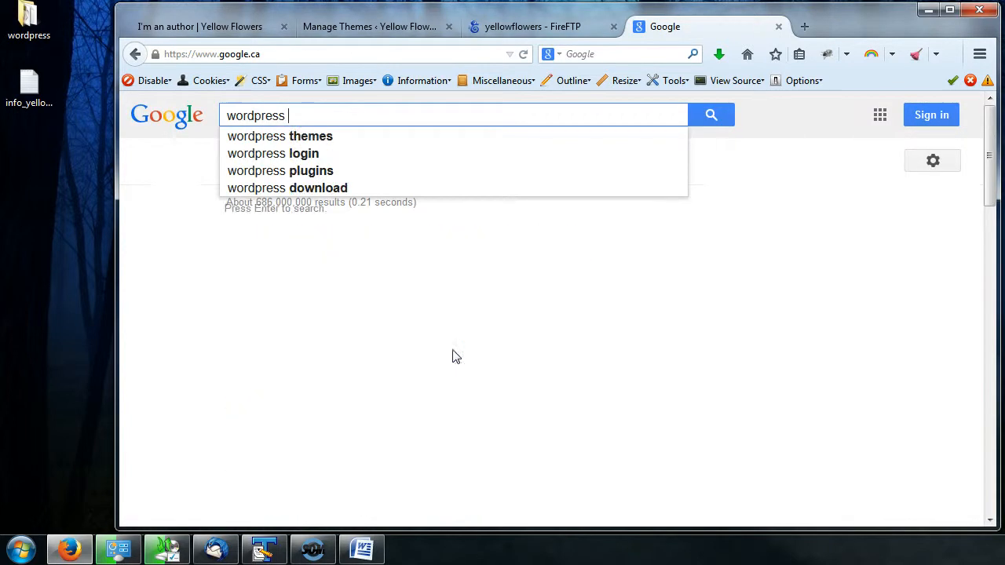
pyautogui.press('BackSpace')
pyautogui.press('BackSpace')
pyautogui.press('BackSpace')
pyautogui.press('BackSpace')
pyautogui.press('BackSpace')
pyautogui.press('BackSpace')
pyautogui.press('BackSpace')
pyautogui.press('BackSpace')
pyautogui.press('BackSpace')
pyautogui.press('BackSpace')
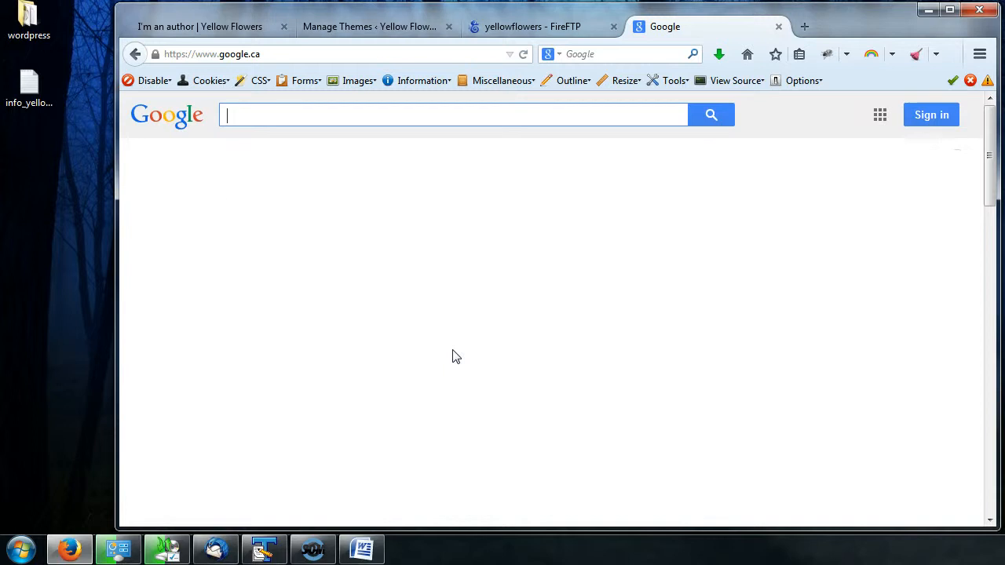
# - Search Google for "free wordpress theme flowers"
pyautogui.write('free wordpress')
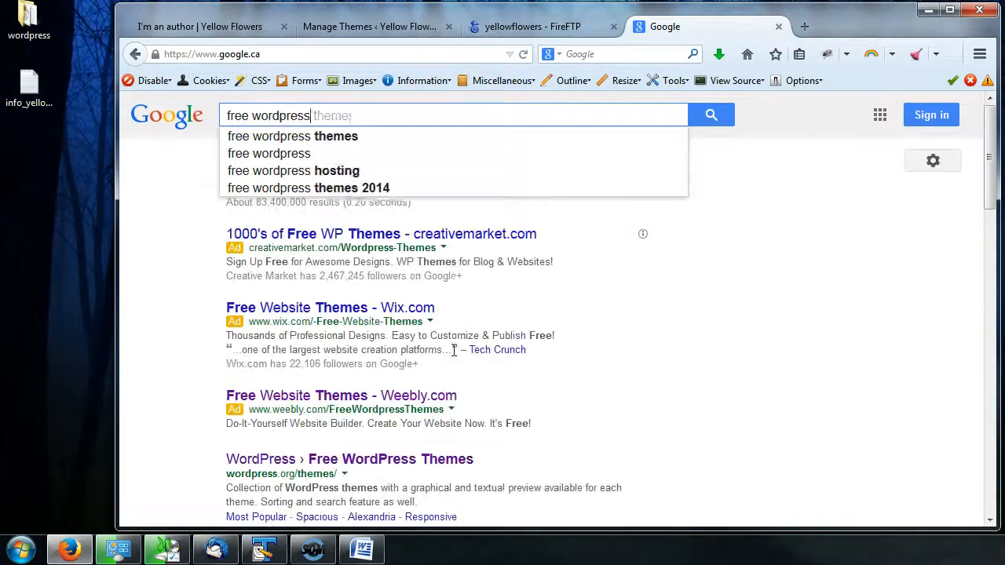
pyautogui.write(' theme ')
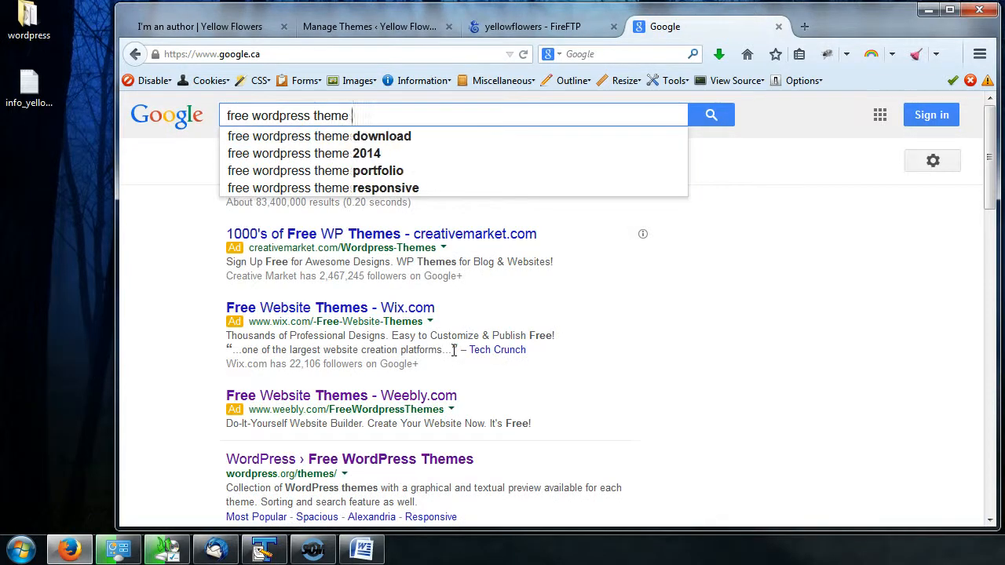
pyautogui.write('flowers')
pyautogui.press('Return')
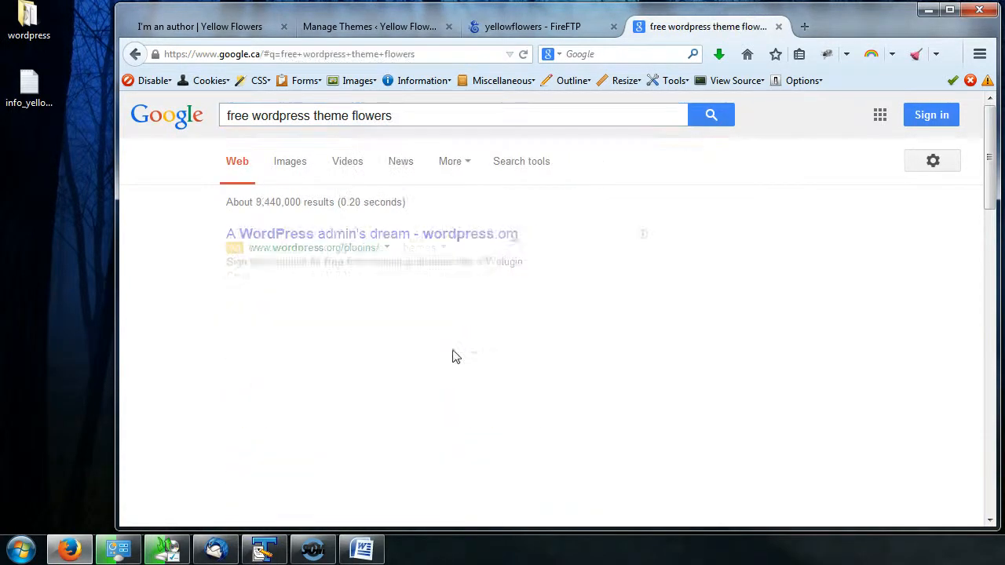
# - Open the Bouquet theme result on WordPress.org and return to the search results
pyautogui.scroll(-3, 689, 278)
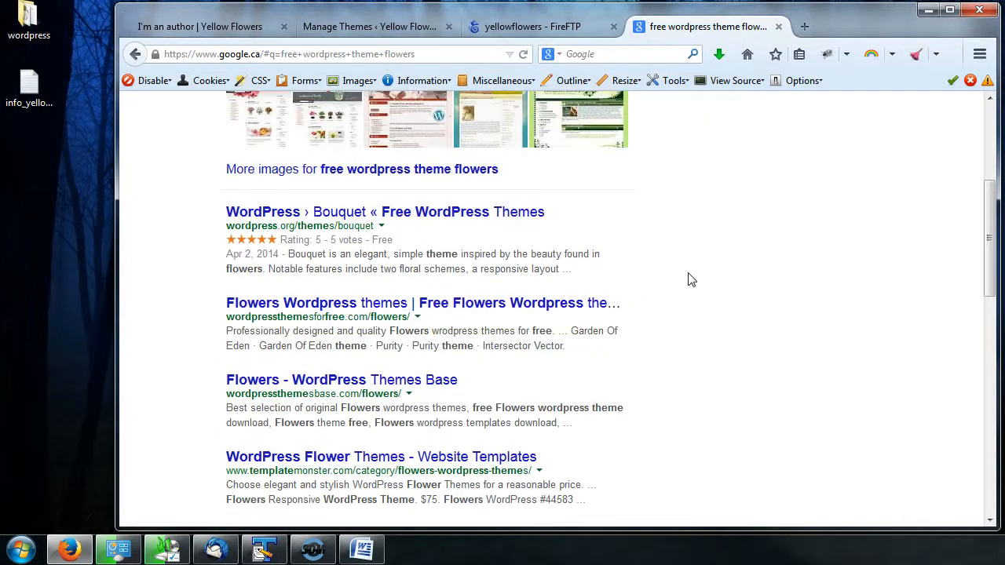
pyautogui.click(413, 212)
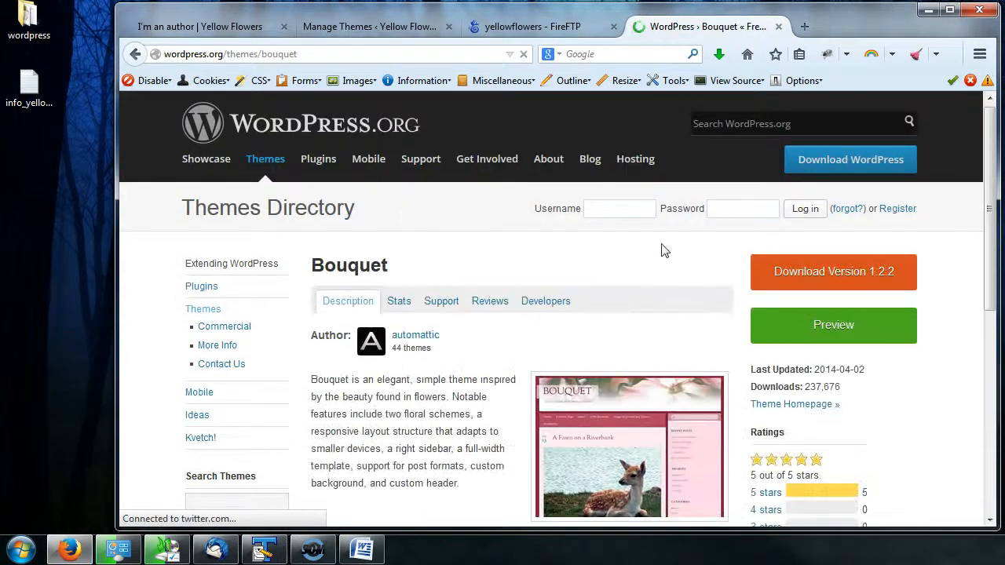
pyautogui.scroll(-2, 664, 249)
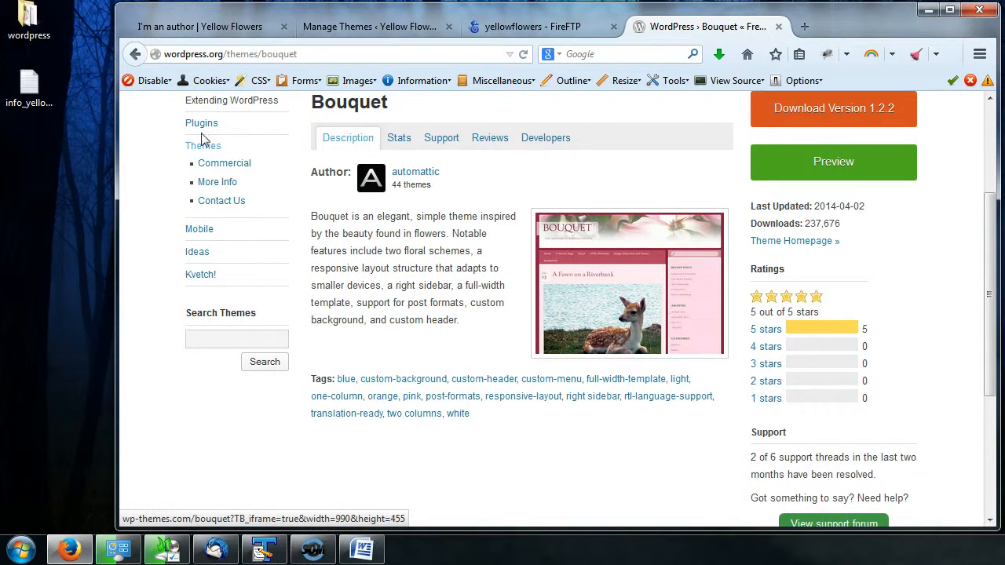
pyautogui.click(146, 59)
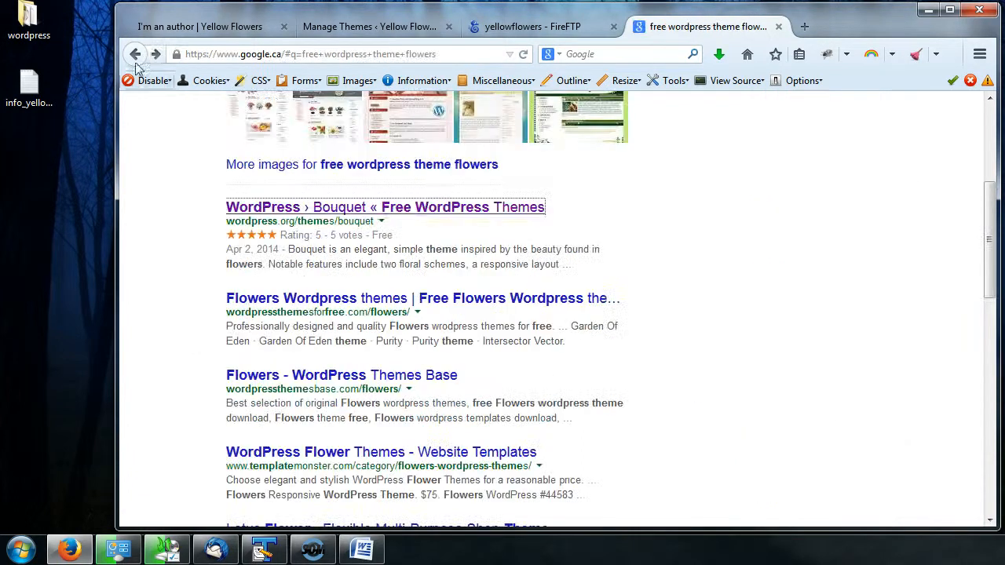
# - Open the wordpressthemesforfree.com flowers results and browse the listed flower themes
pyautogui.click(411, 307)
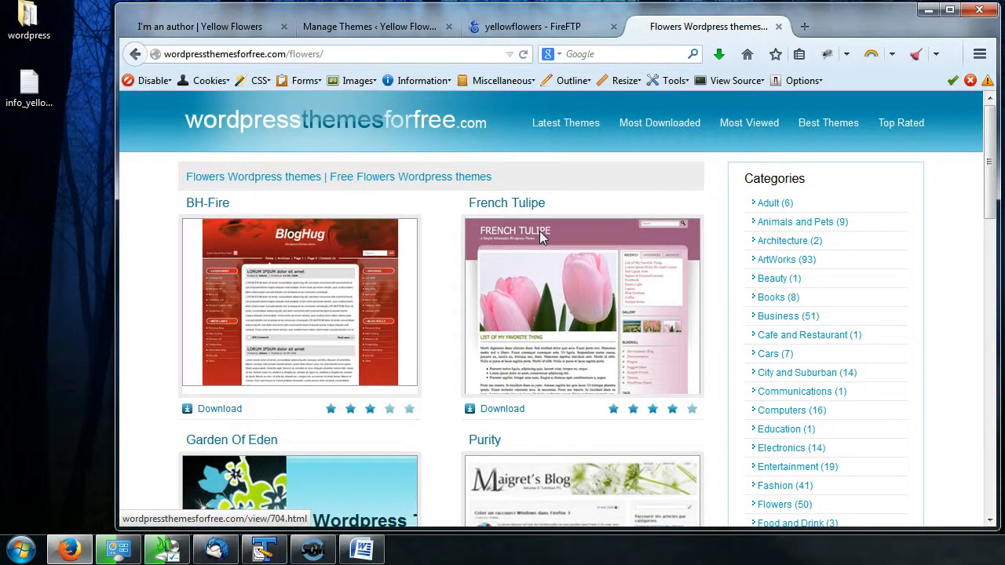
pyautogui.scroll(-4, 543, 259)
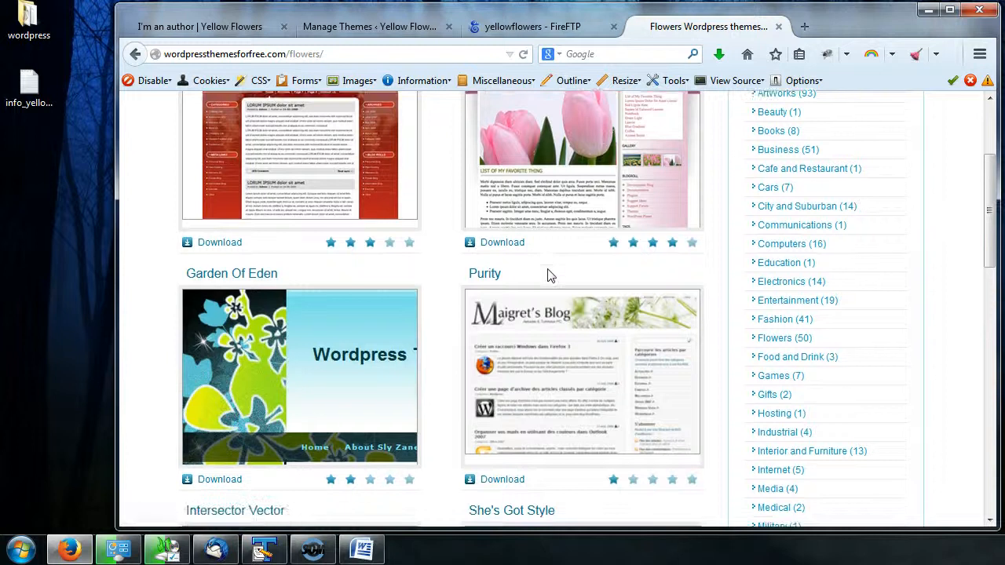
pyautogui.scroll(-10, 419, 283)
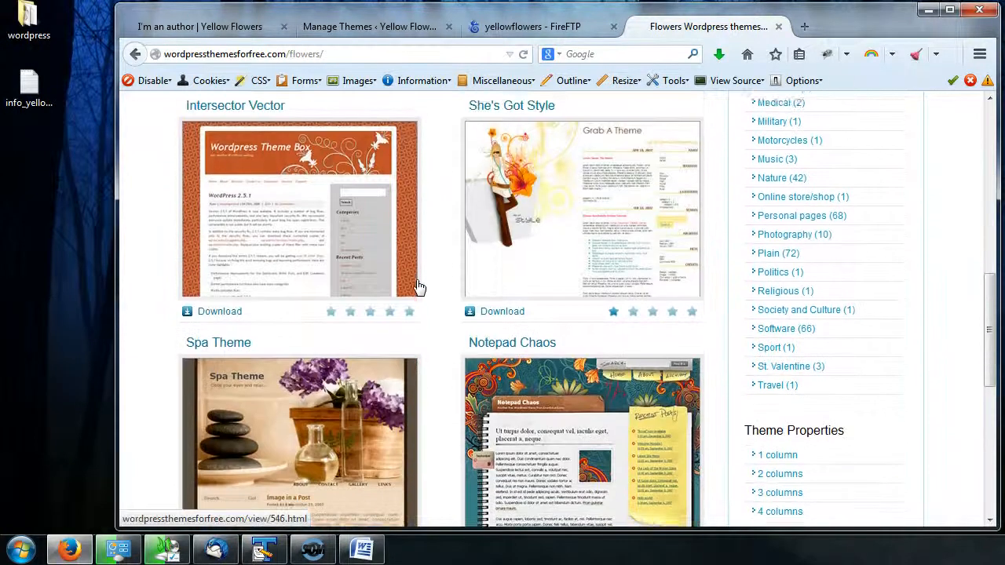
pyautogui.scroll(-4, 418, 287)
pyautogui.scroll(-6, 444, 395)
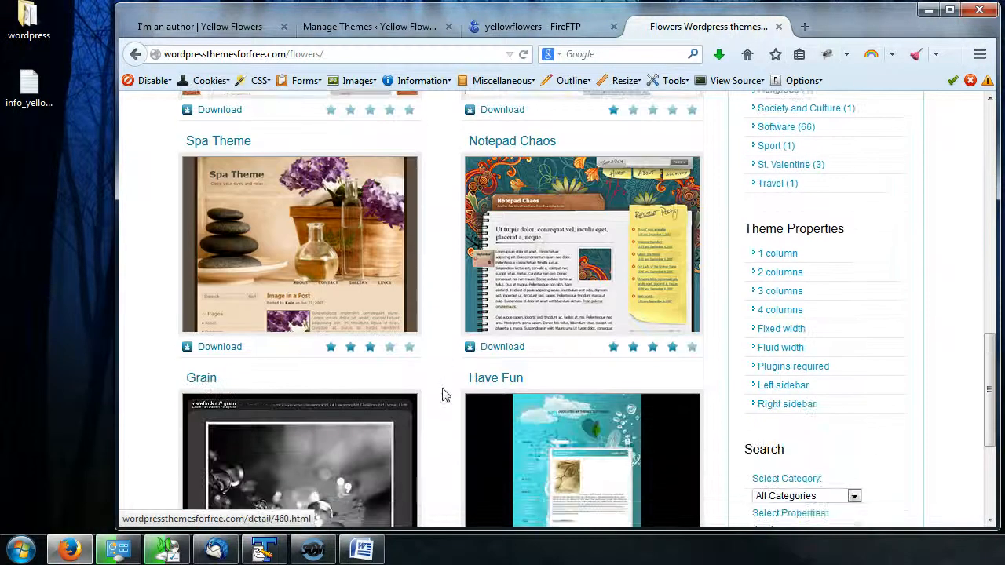
pyautogui.scroll(6, 472, 408)
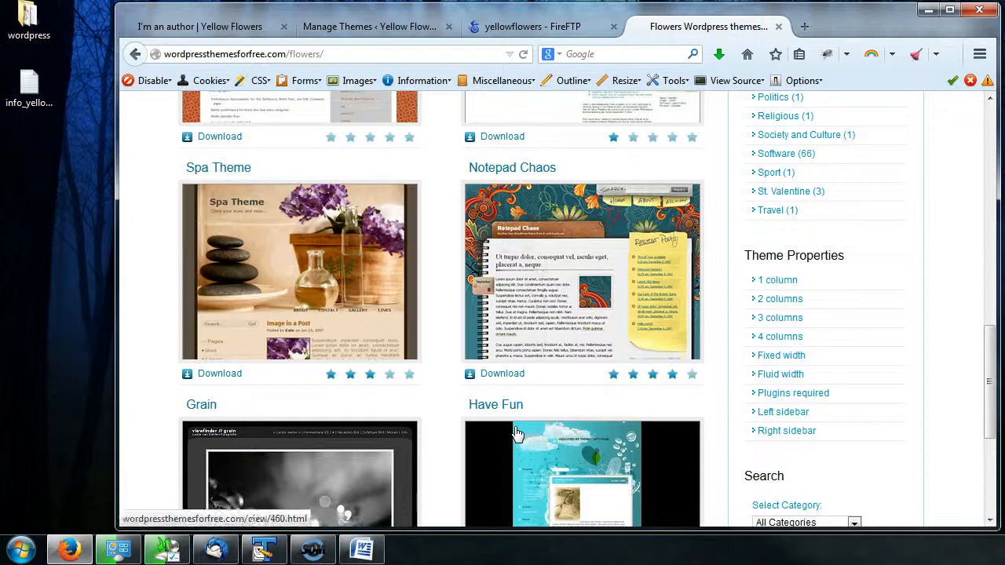
pyautogui.scroll(6, 449, 400)
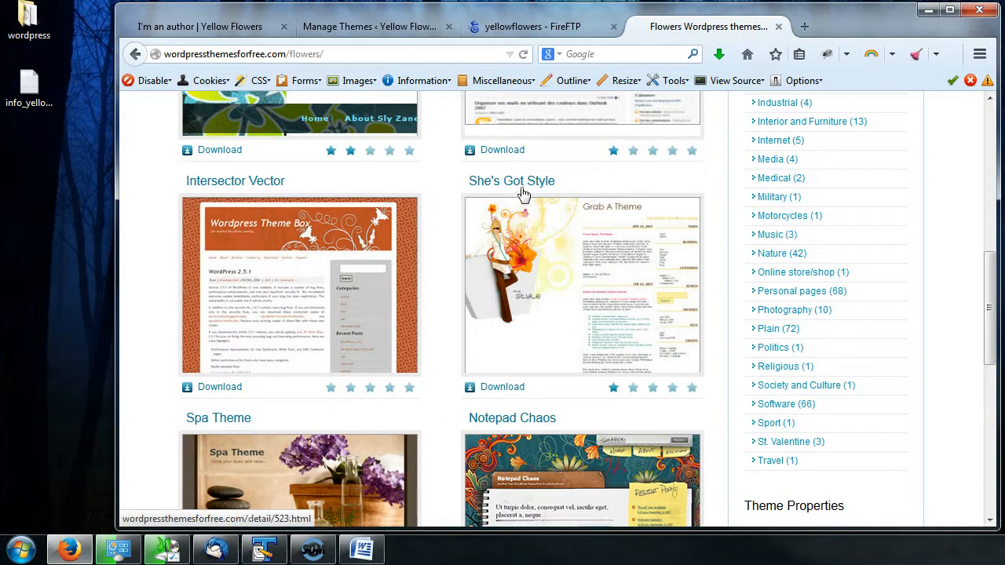
pyautogui.scroll(2, 511, 157)
pyautogui.scroll(3, 509, 167)
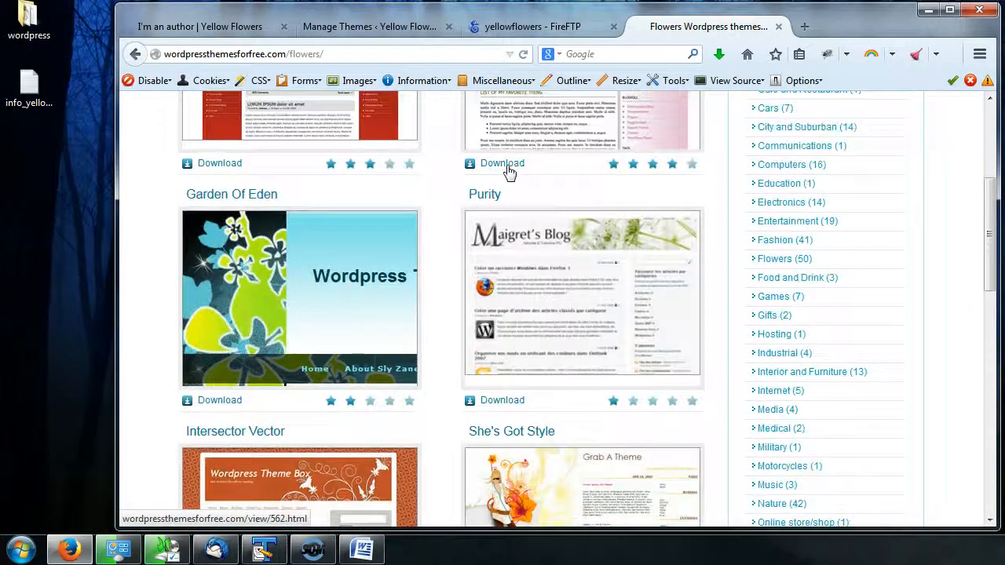
pyautogui.scroll(6, 487, 330)
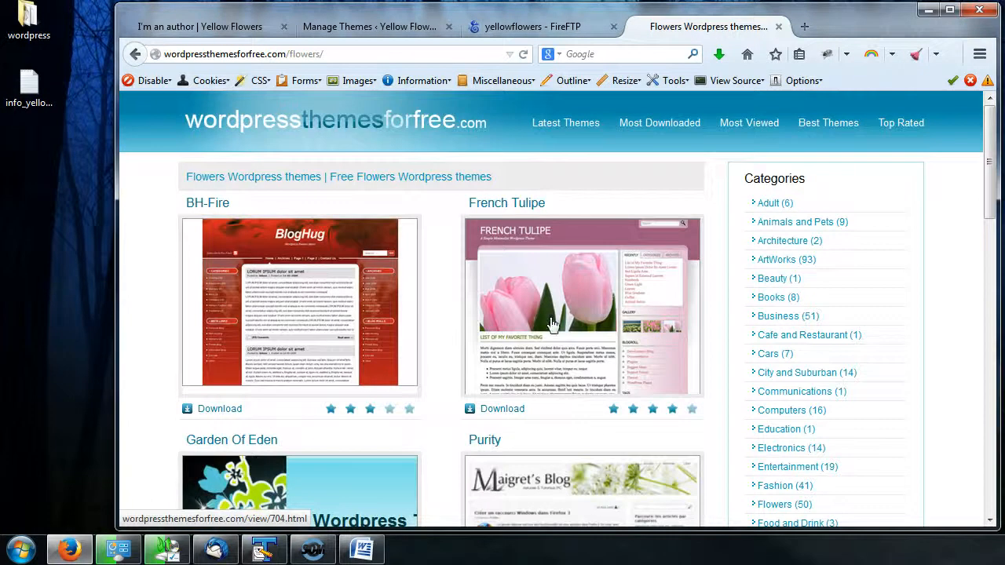
pyautogui.scroll(-2, 555, 324)
# - Download the French Tulipe theme, saving French-Tulipe.zip to the desktop
pyautogui.click(497, 333)
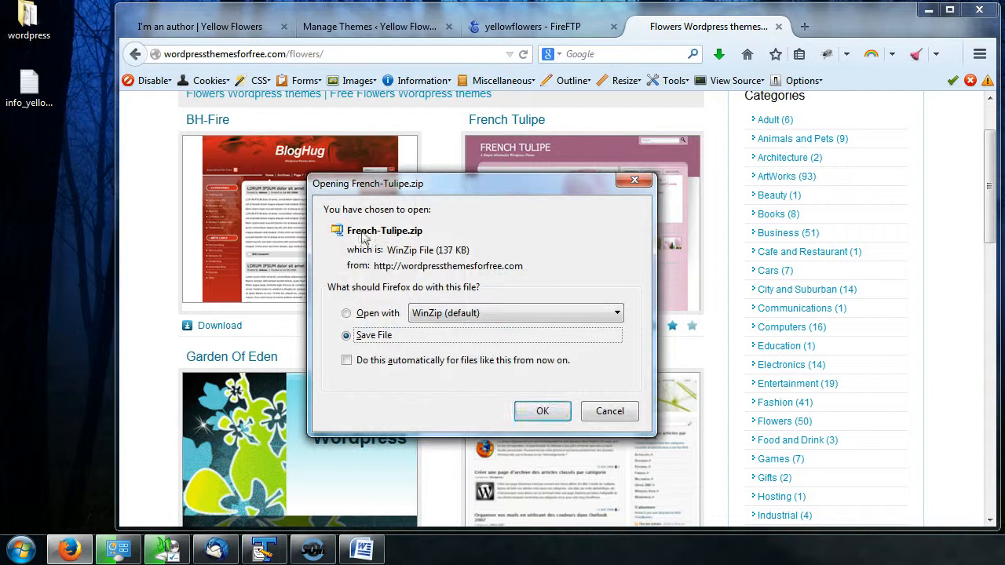
pyautogui.click(542, 416)
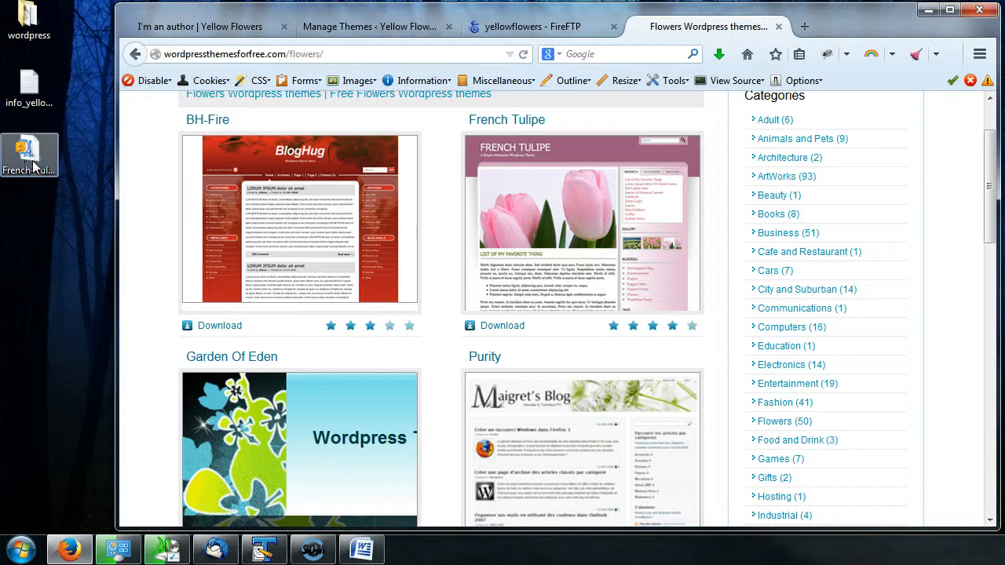
pyautogui.moveTo(36, 184)
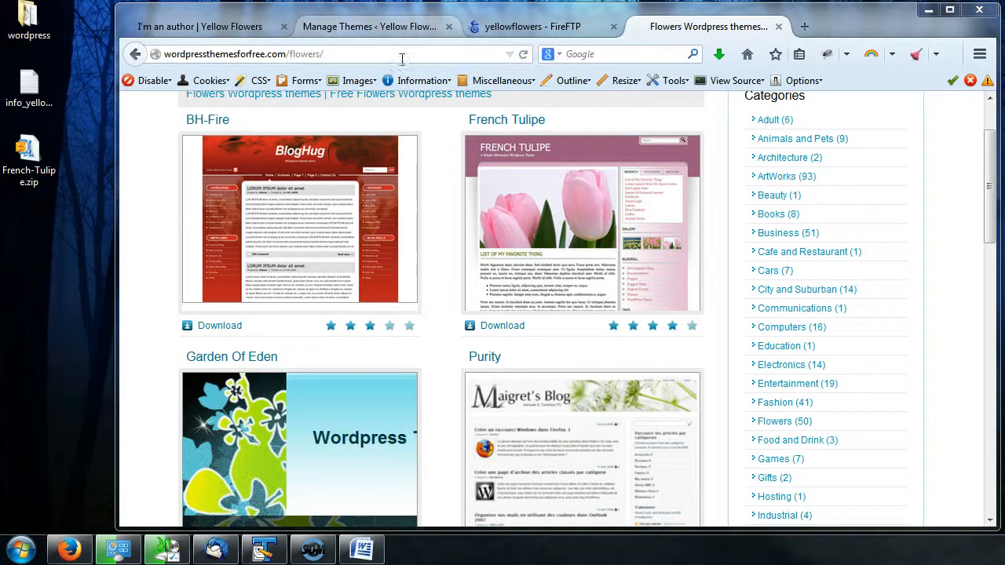
# - Go to the Yellow Flowers dashboard's Themes page and open Add Themes
pyautogui.click(343, 30)
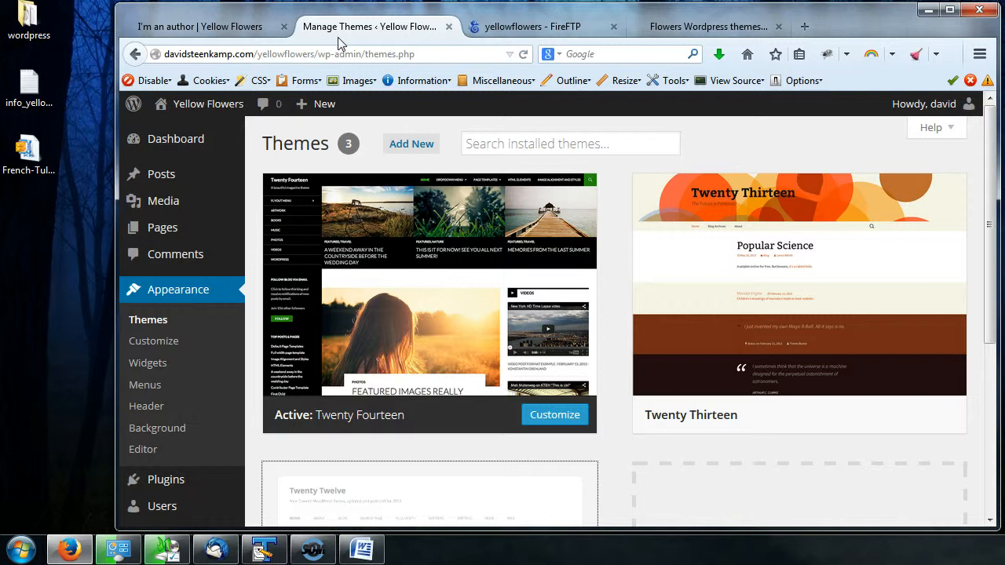
pyautogui.click(149, 320)
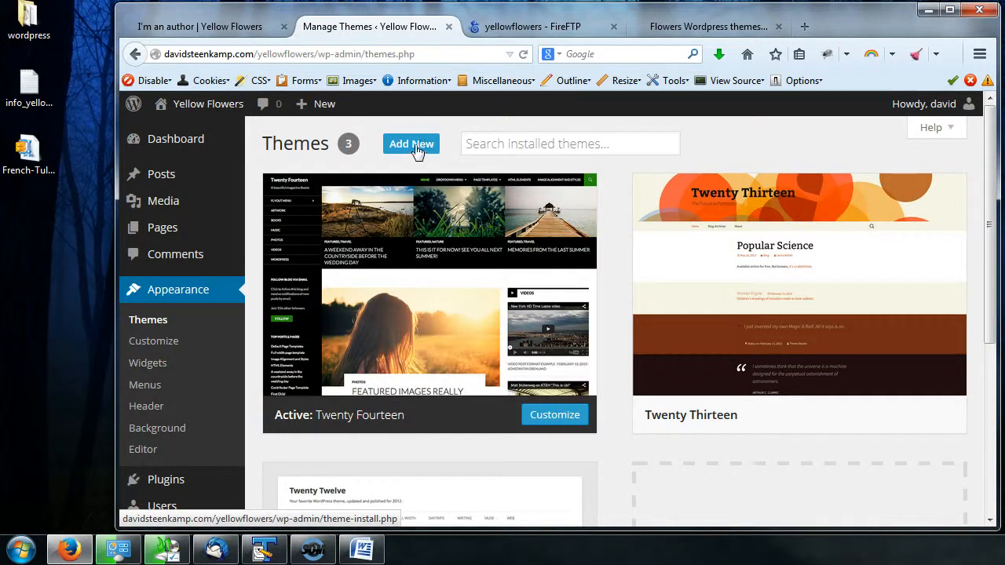
pyautogui.click(416, 149)
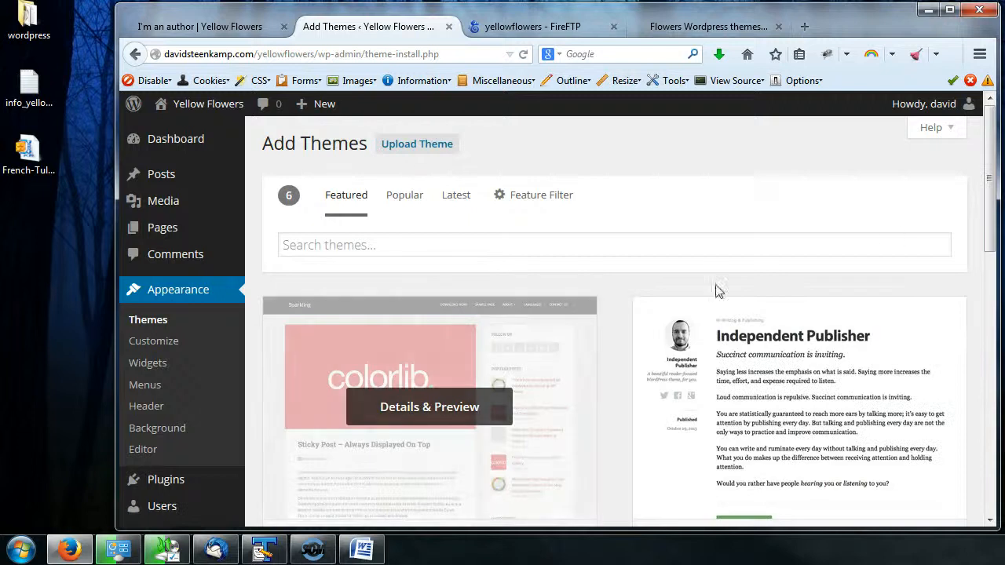
# - Open the Upload Theme form
pyautogui.scroll(-4, 775, 266)
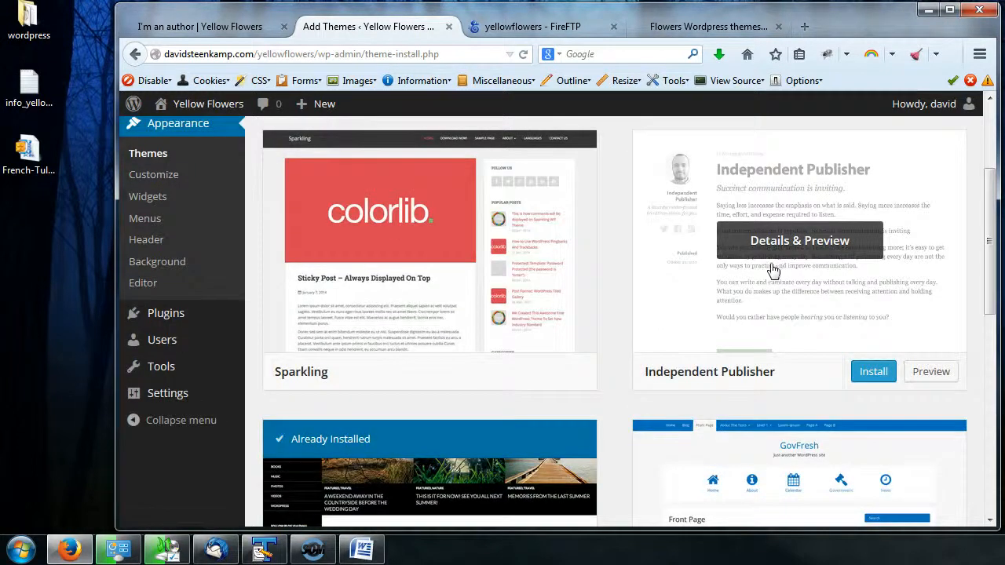
pyautogui.scroll(4, 778, 339)
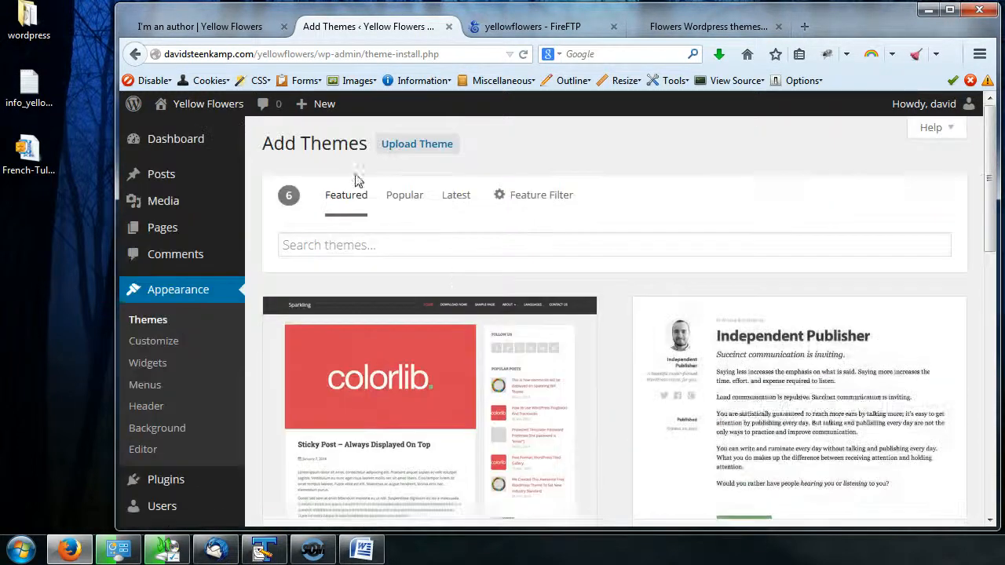
pyautogui.moveTo(992, 184); pyautogui.dragTo(994, 155)
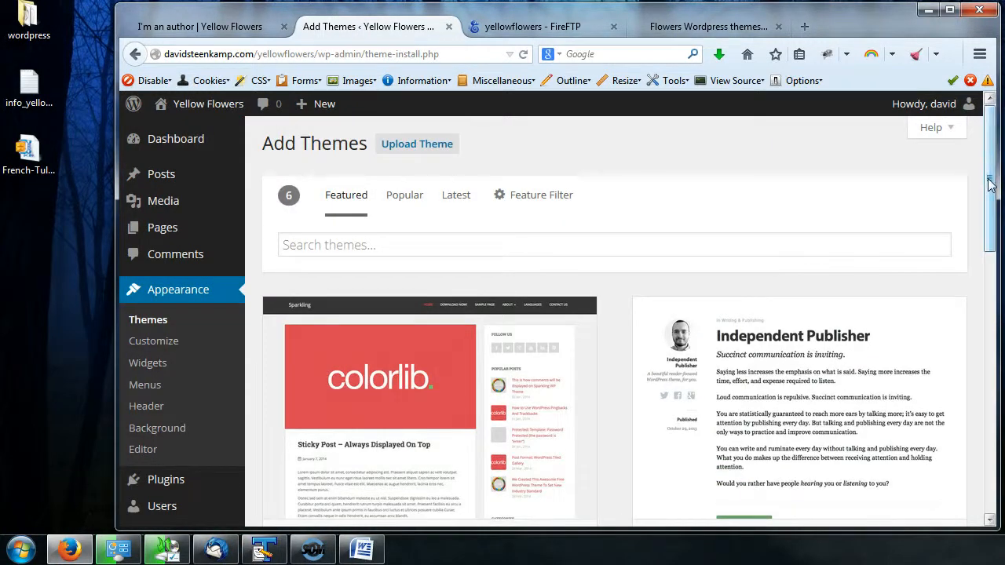
pyautogui.moveTo(991, 183); pyautogui.dragTo(987, 140)
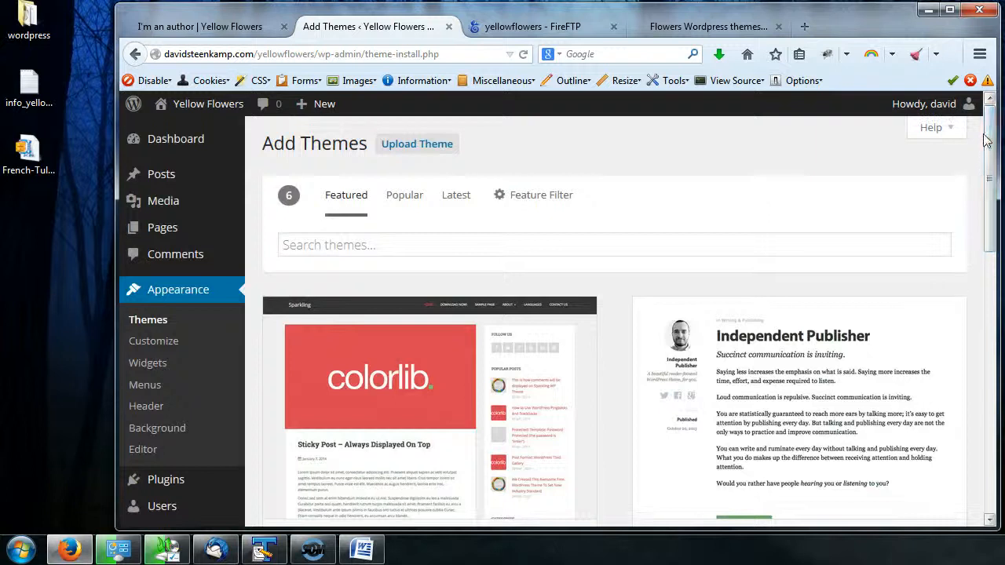
pyautogui.moveTo(989, 188); pyautogui.dragTo(936, 117)
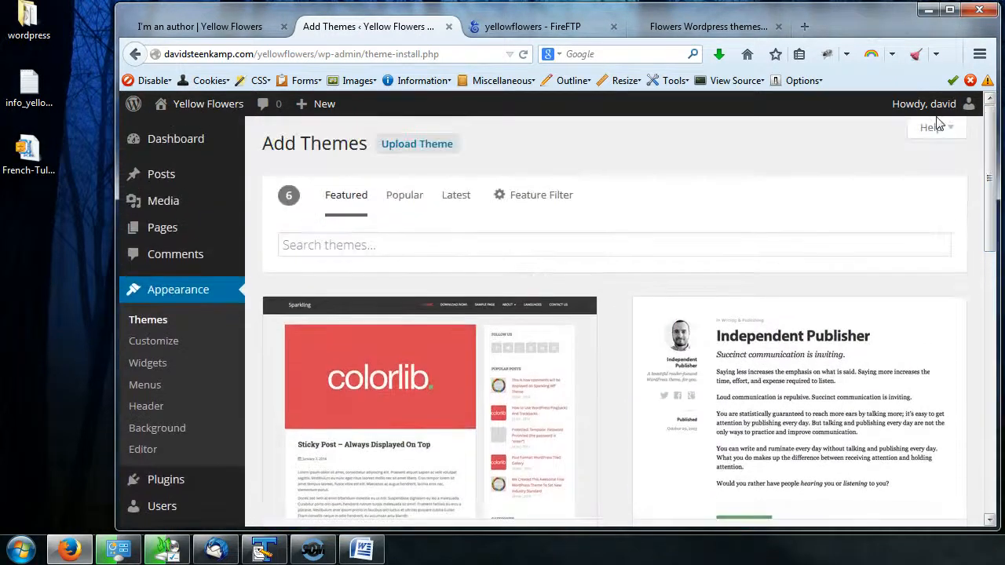
pyautogui.click(414, 151)
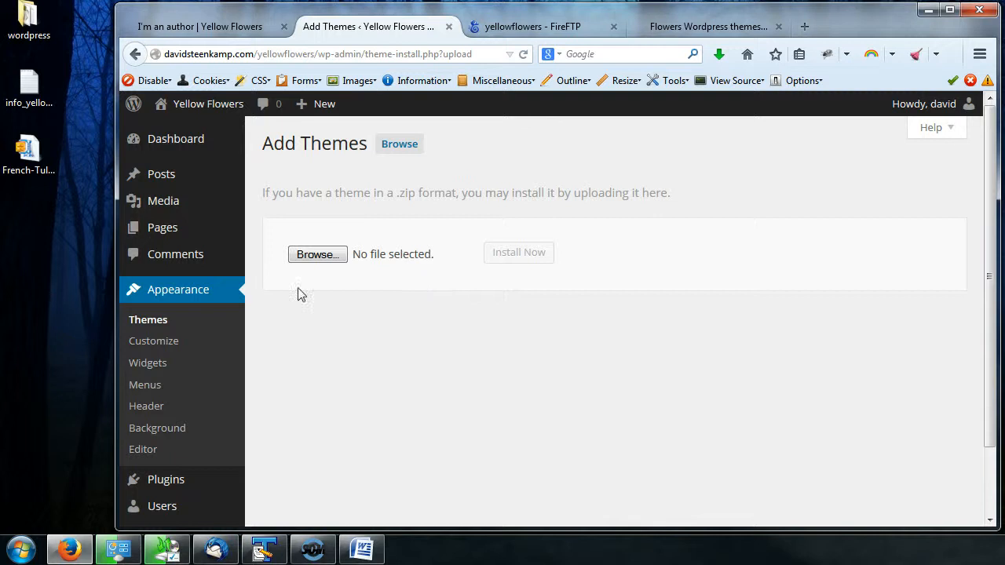
# - Choose French-Tulipe.zip from the Desktop as the theme file to upload
pyautogui.click(317, 256)
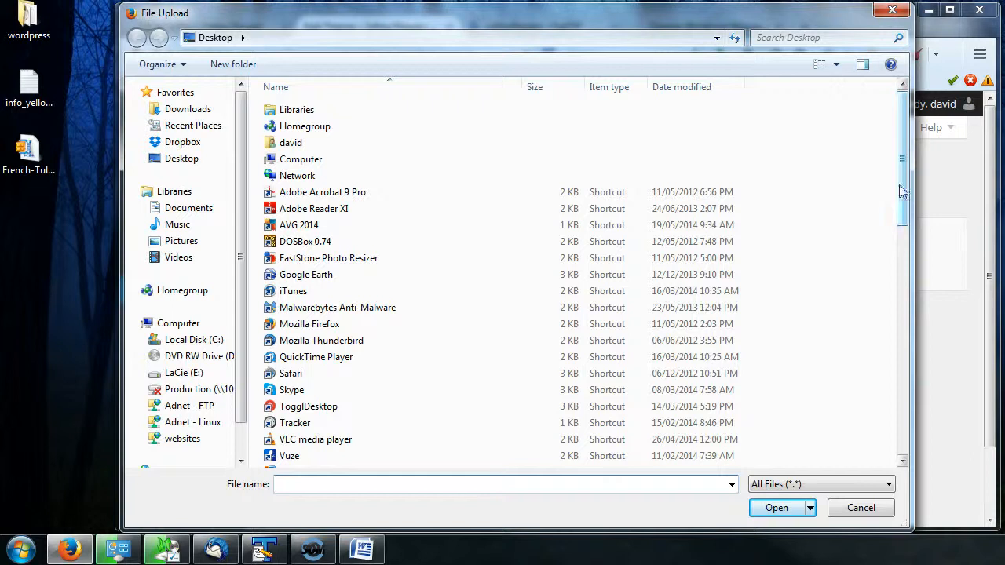
pyautogui.moveTo(905, 183); pyautogui.dragTo(899, 424)
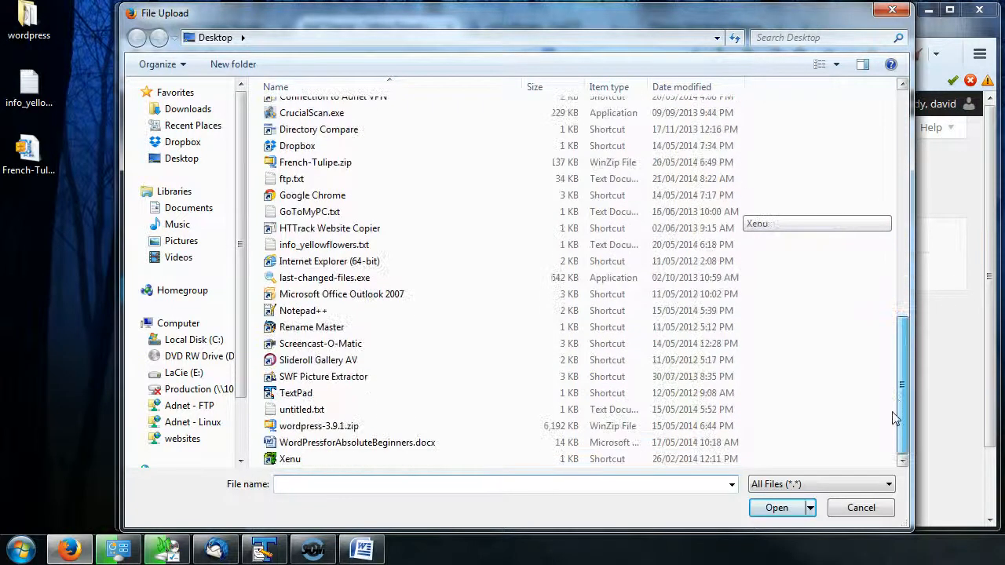
pyautogui.click(334, 163)
pyautogui.click(777, 507)
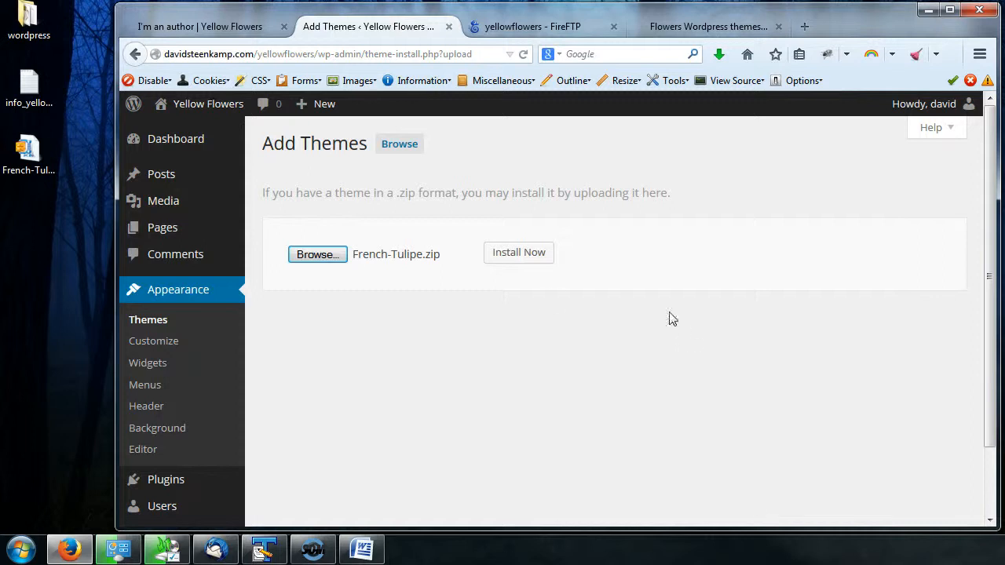
# - Install the uploaded French-Tulipe.zip theme and return to the Themes page
pyautogui.click(512, 257)
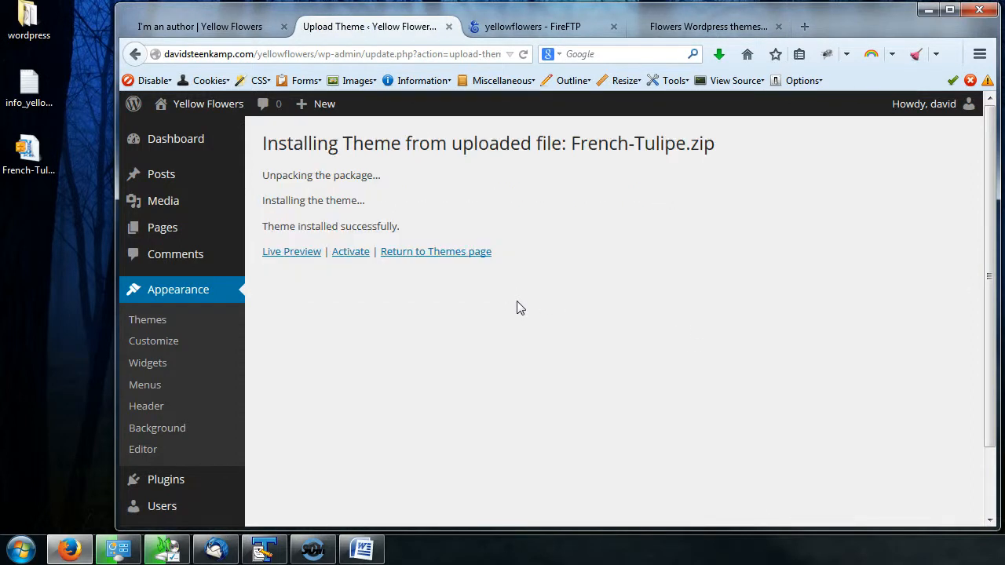
pyautogui.click(458, 253)
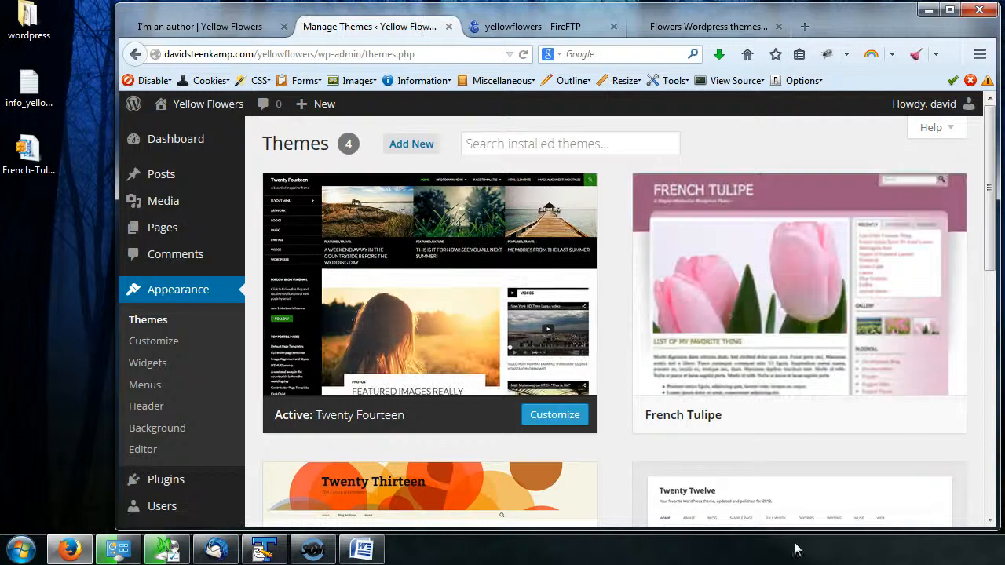
# - Open a live preview of the French Tulipe theme and inspect its Site Title & Tagline section
pyautogui.moveTo(784, 291)
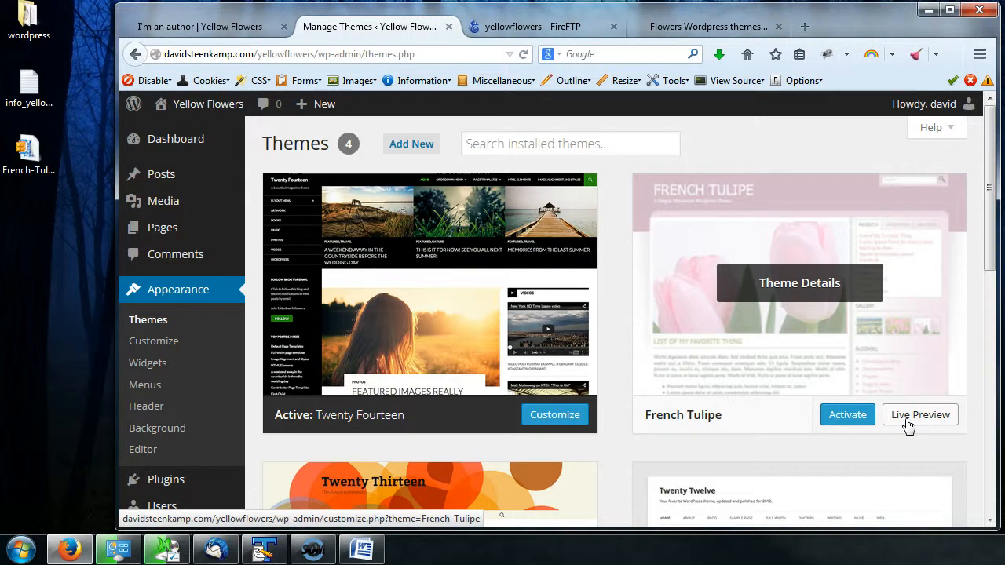
pyautogui.click(908, 425)
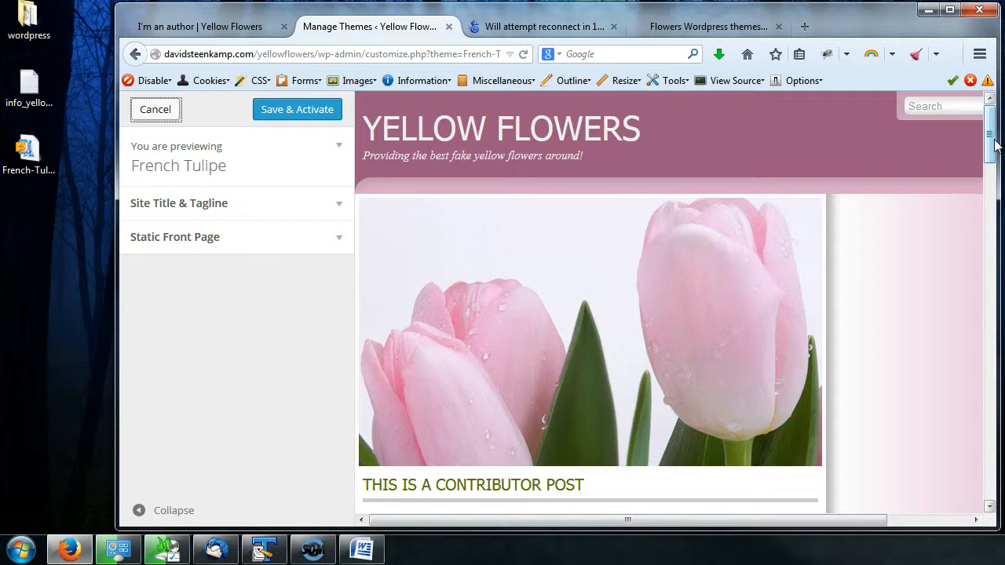
pyautogui.moveTo(830, 521); pyautogui.dragTo(920, 521)
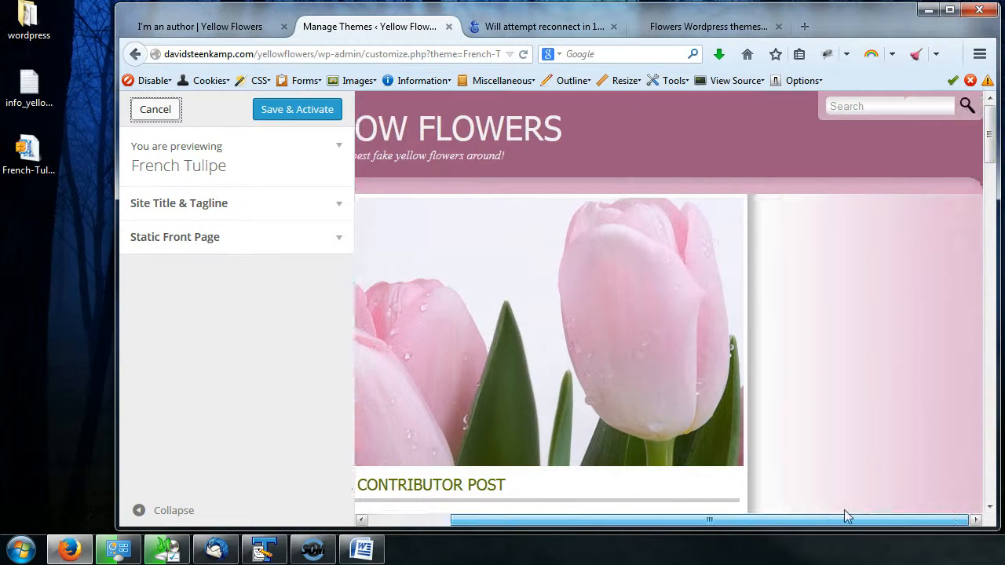
pyautogui.moveTo(846, 516); pyautogui.dragTo(666, 482)
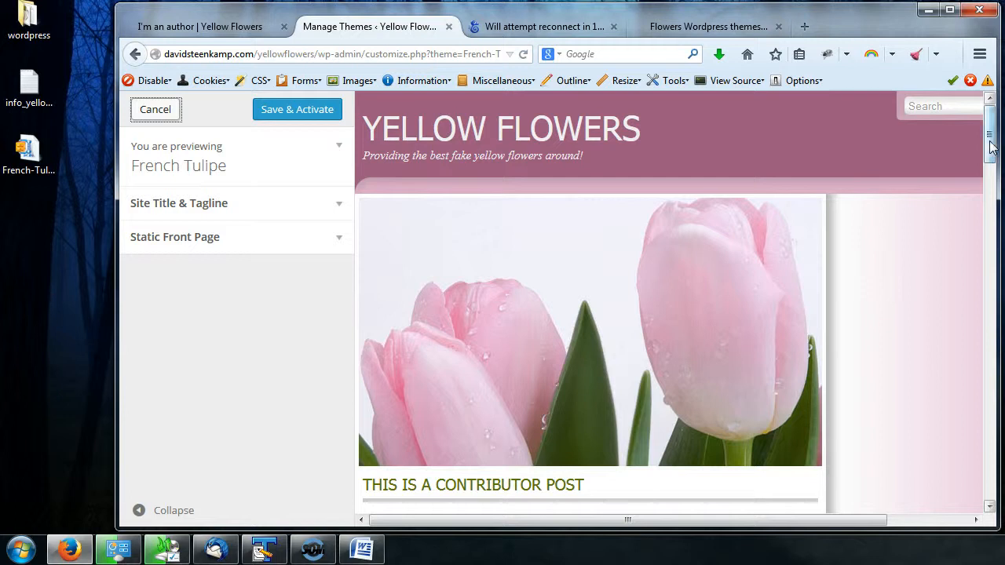
pyautogui.moveTo(991, 141); pyautogui.dragTo(990, 106)
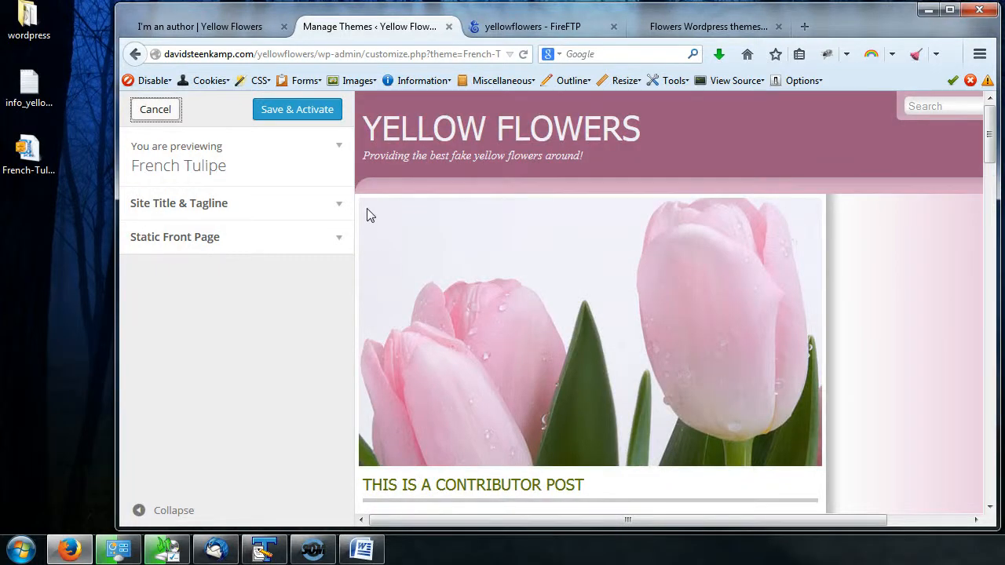
pyautogui.click(336, 207)
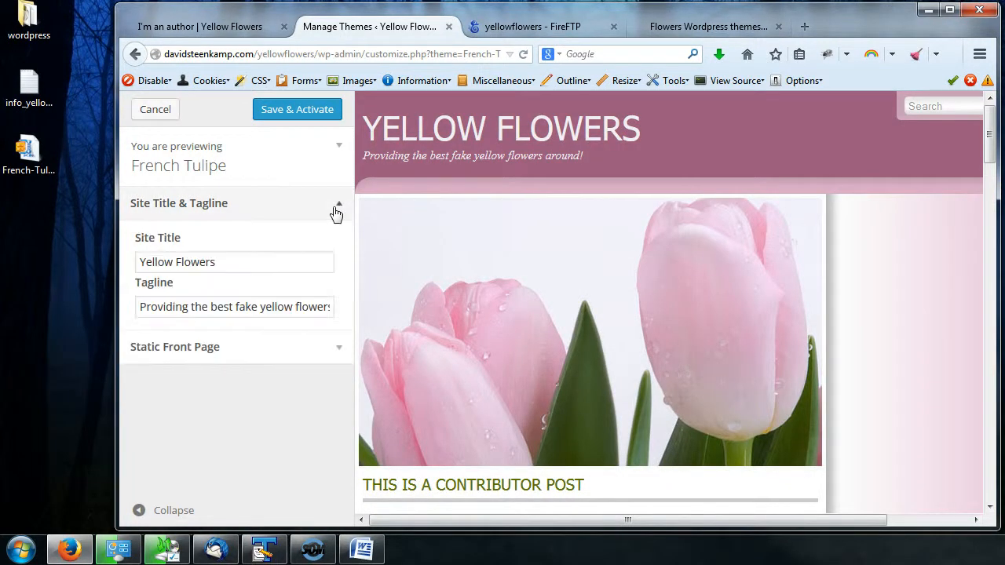
# - Try setting the front page to display the static Sample Page in the preview, then cancel the live preview
pyautogui.click(333, 354)
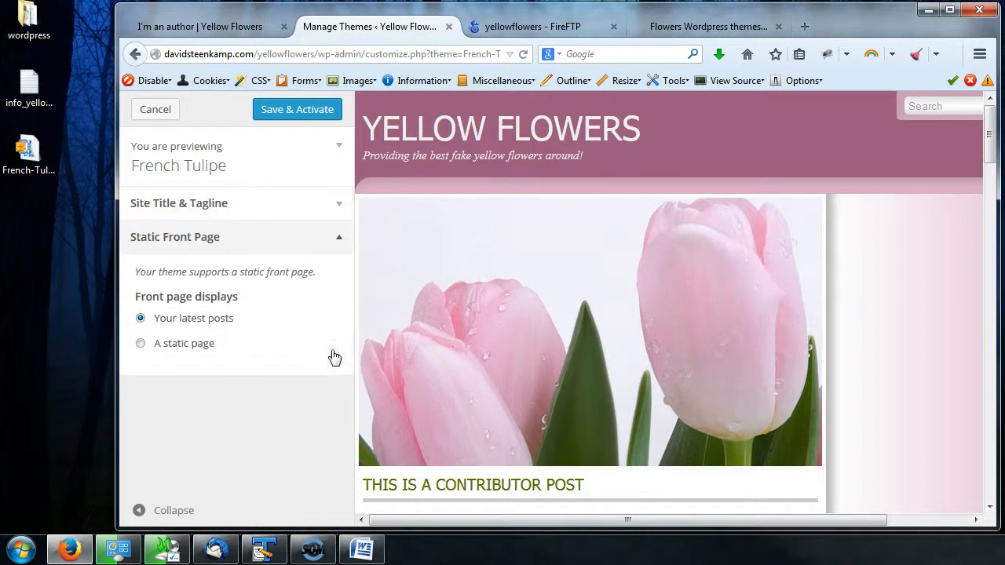
pyautogui.click(189, 344)
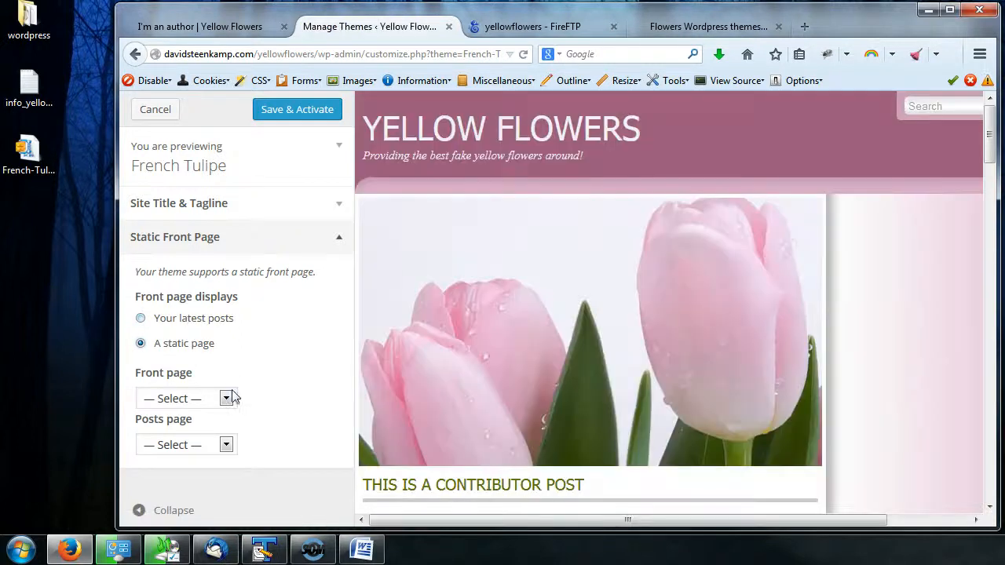
pyautogui.click(226, 399)
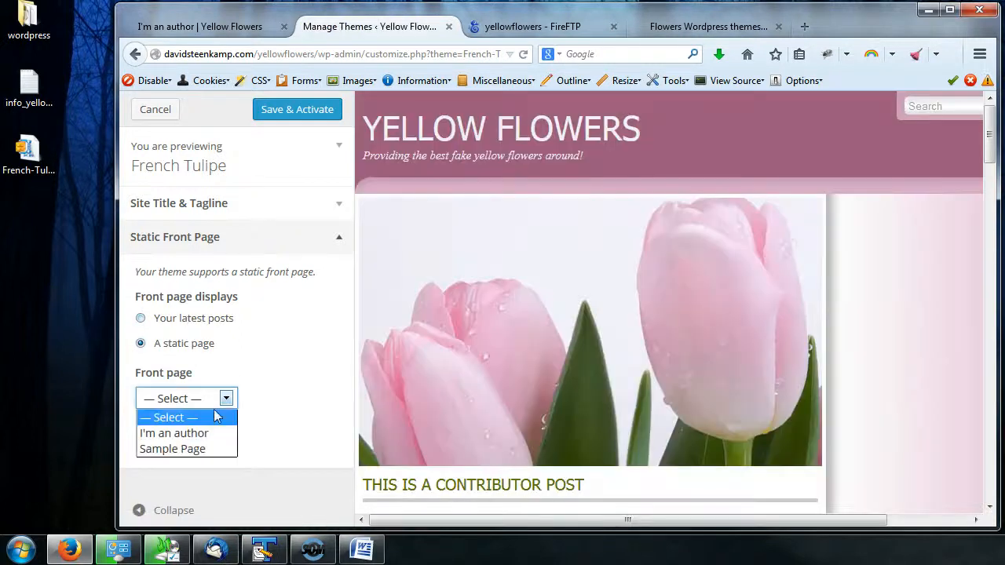
pyautogui.click(195, 449)
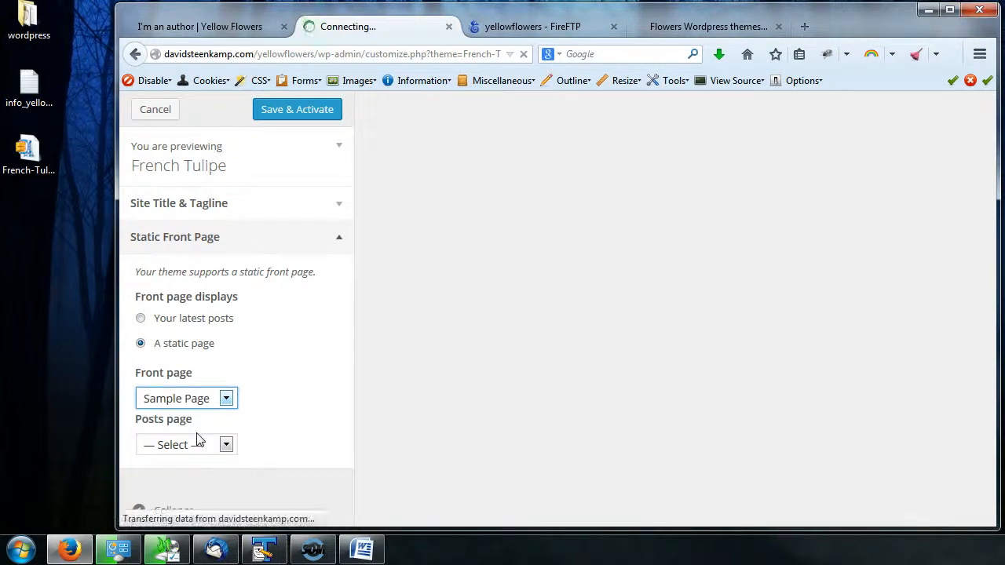
pyautogui.scroll(-5, 706, 384)
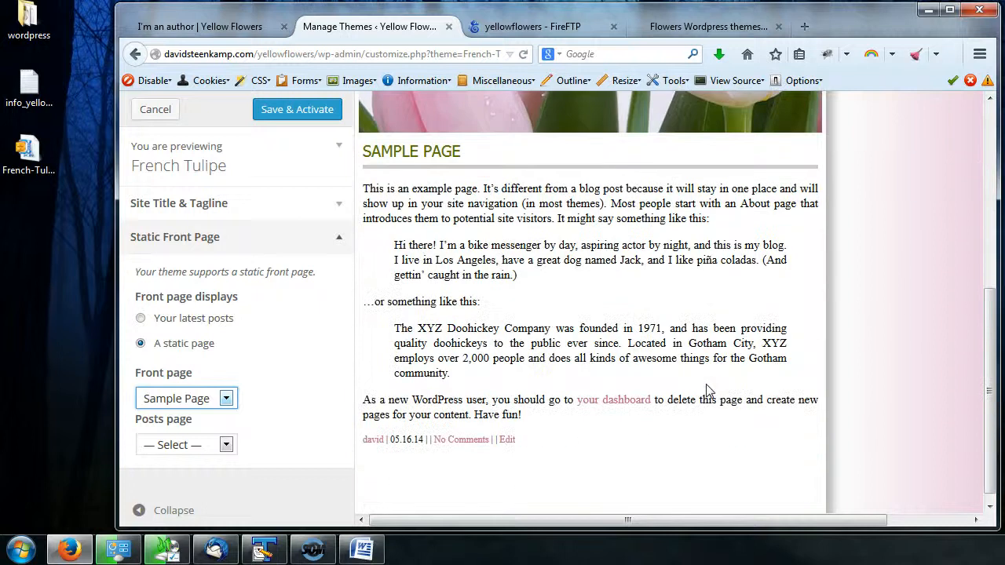
pyautogui.scroll(5, 634, 404)
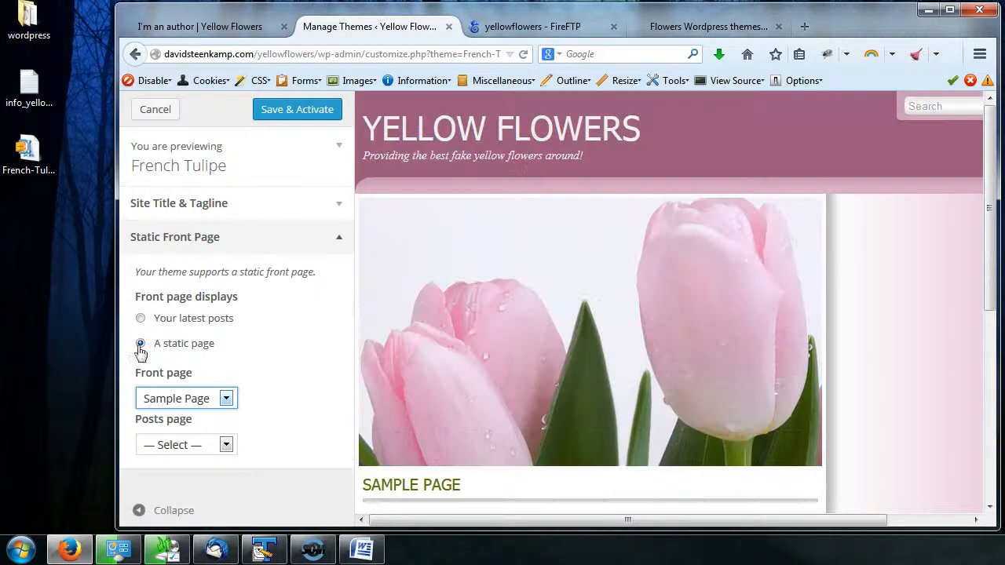
pyautogui.click(143, 115)
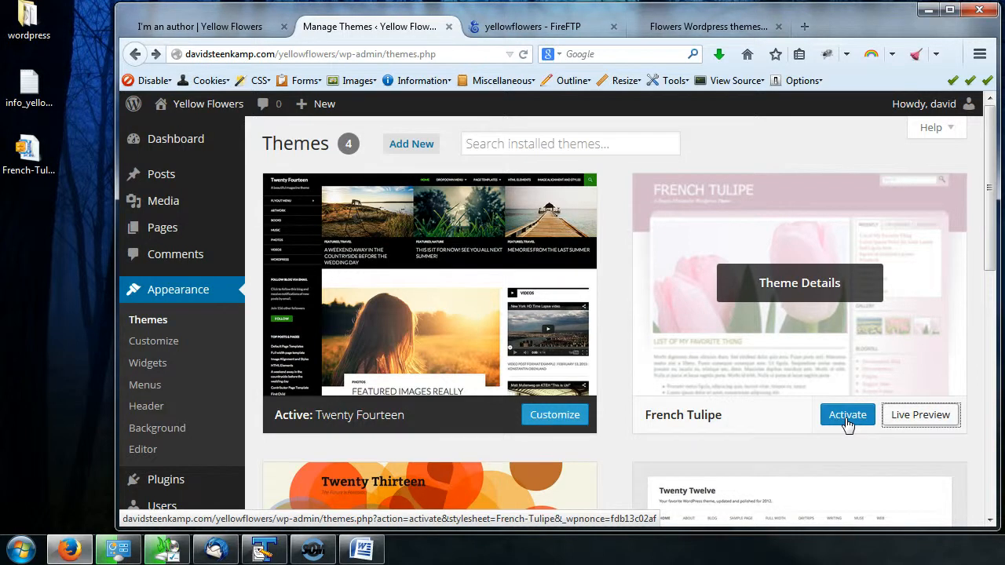
# - Activate the French Tulipe theme and view the site's home page in the other tab
pyautogui.click(848, 416)
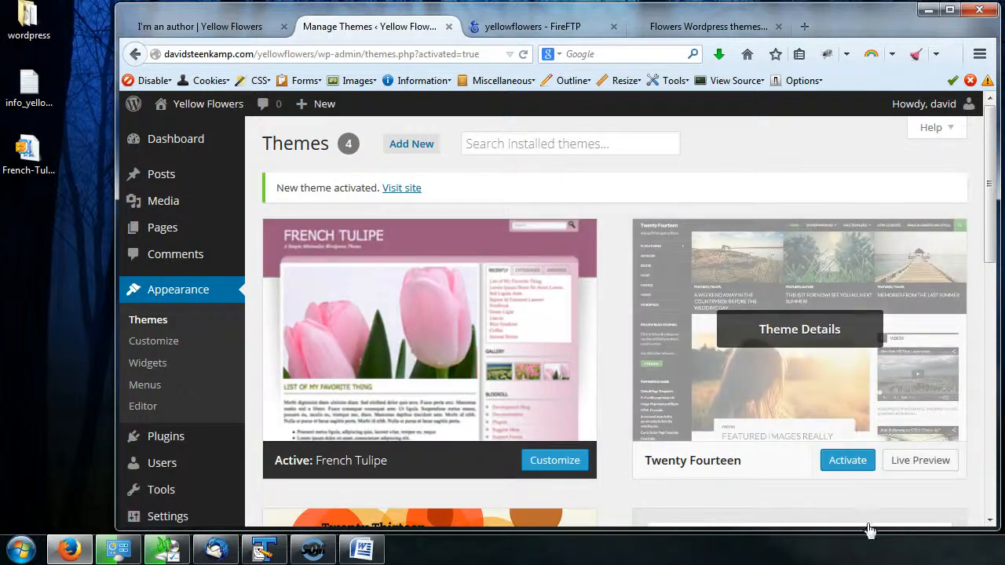
pyautogui.click(200, 26)
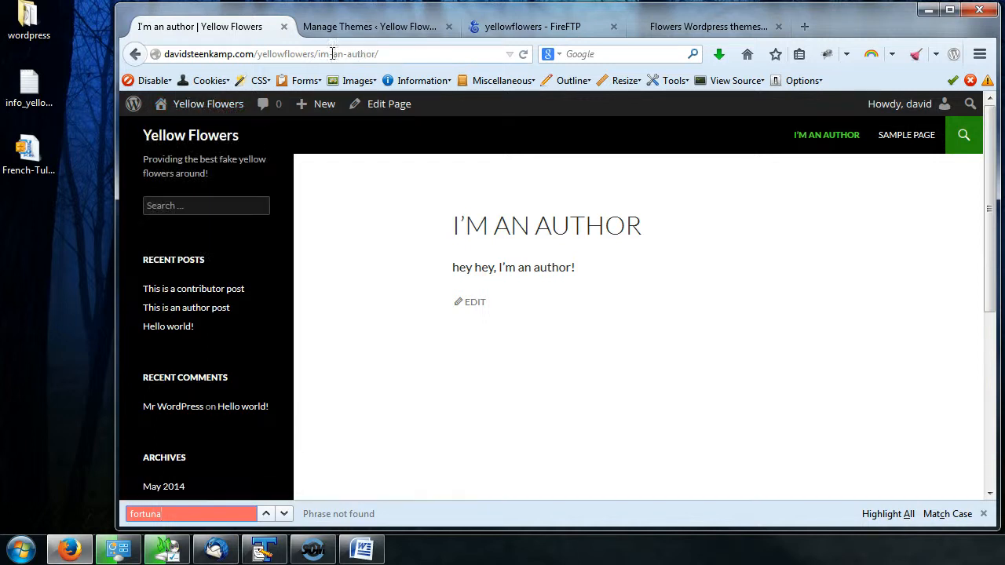
pyautogui.click(383, 53)
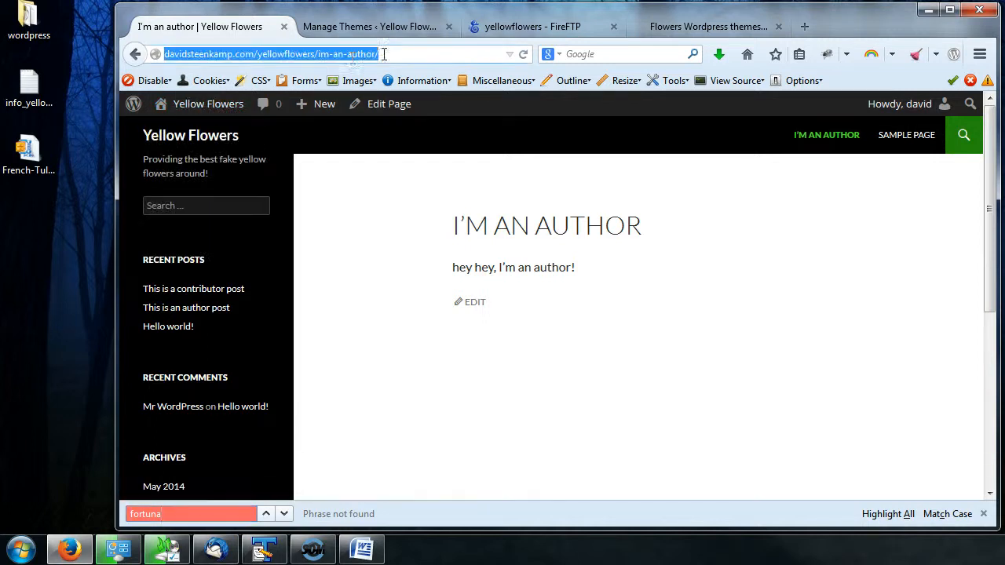
pyautogui.click(195, 138)
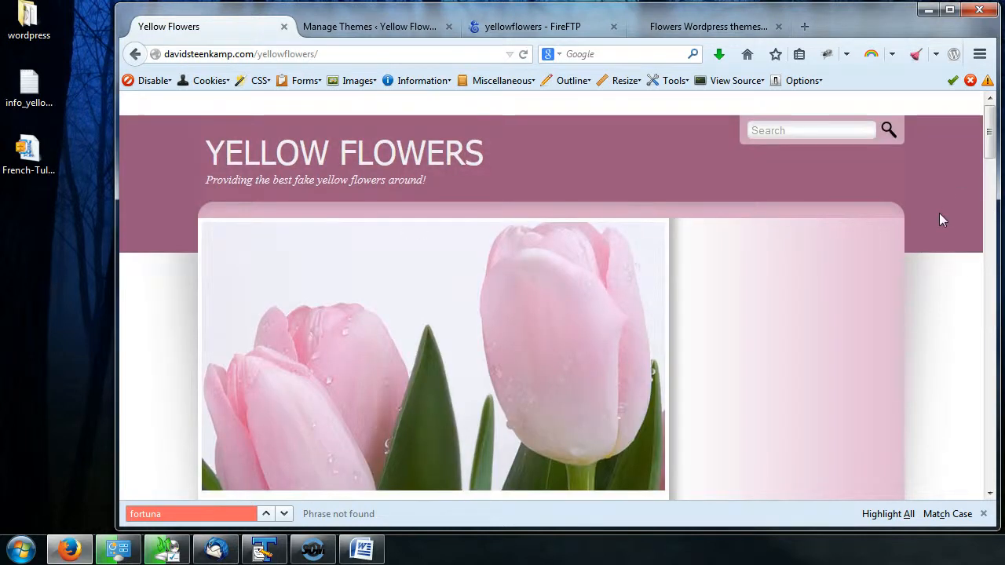
pyautogui.scroll(-5, 935, 222)
pyautogui.scroll(-10, 855, 227)
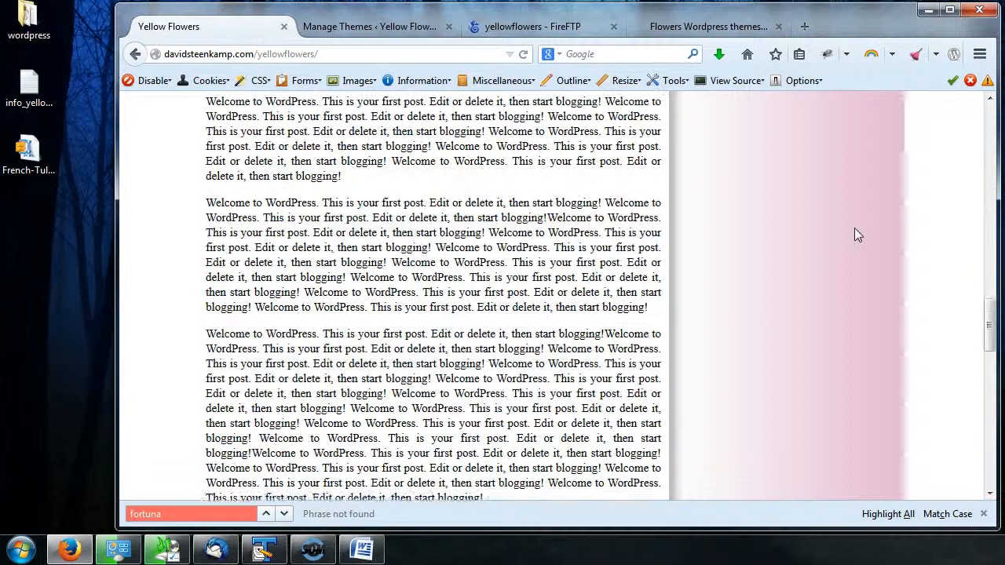
pyautogui.scroll(10, 850, 236)
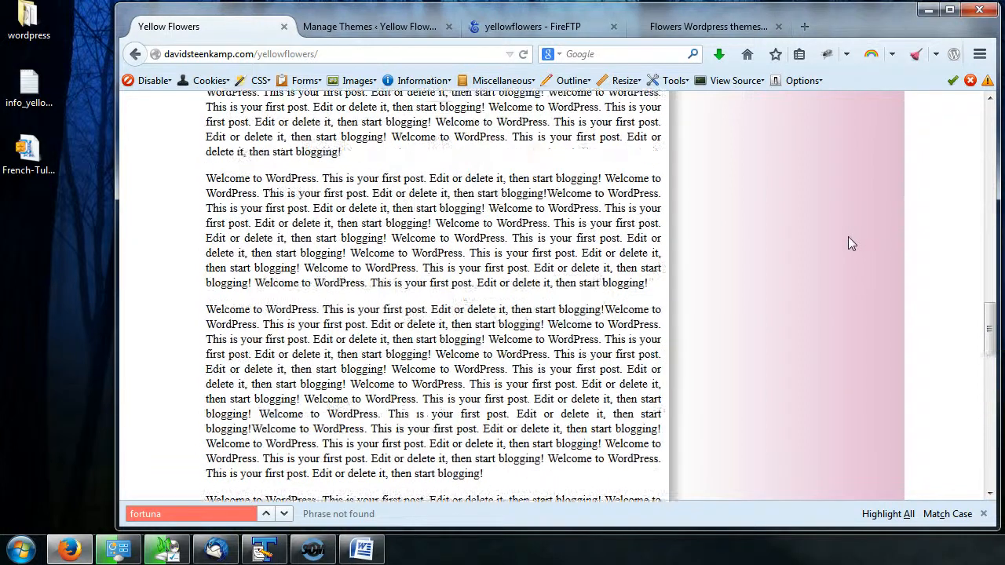
pyautogui.scroll(8, 848, 238)
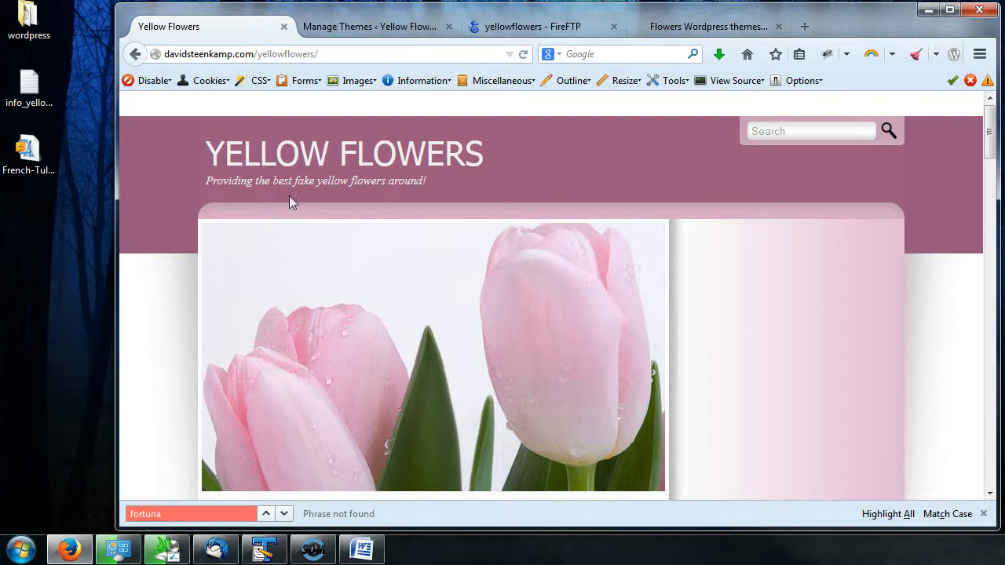
# - Open the active theme's Customizer, close it, and recheck the site's home page and Themes page
pyautogui.click(367, 24)
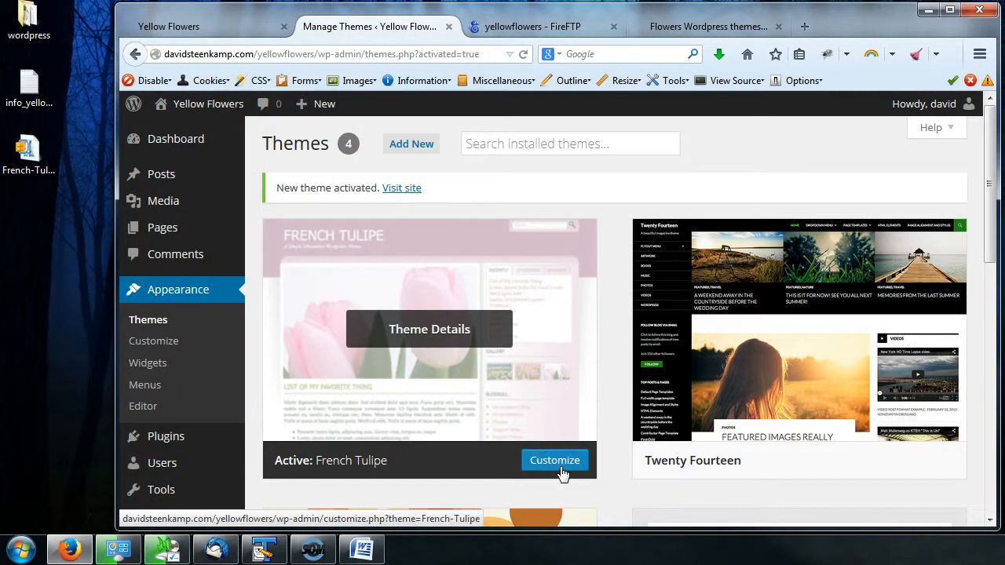
pyautogui.click(562, 470)
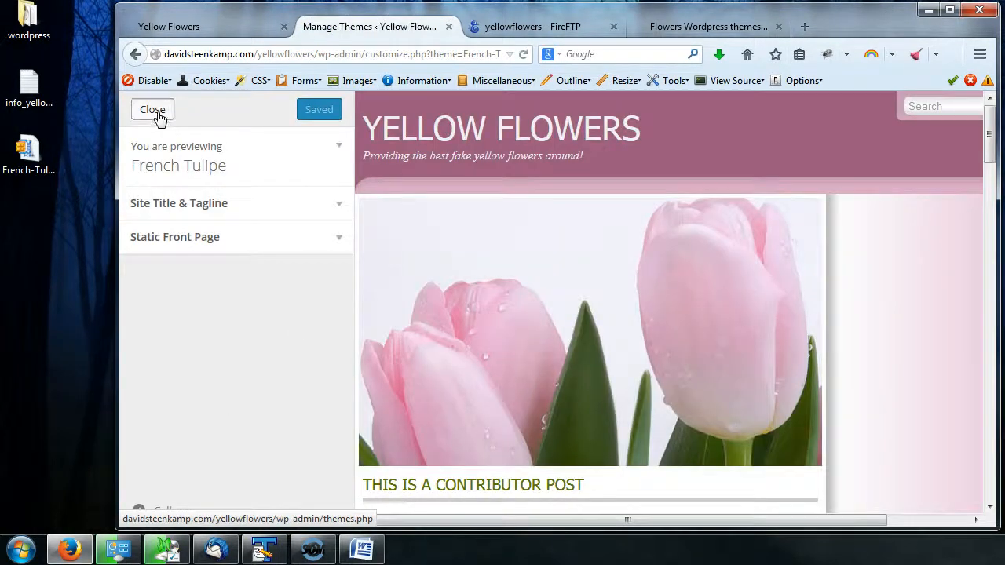
pyautogui.click(154, 110)
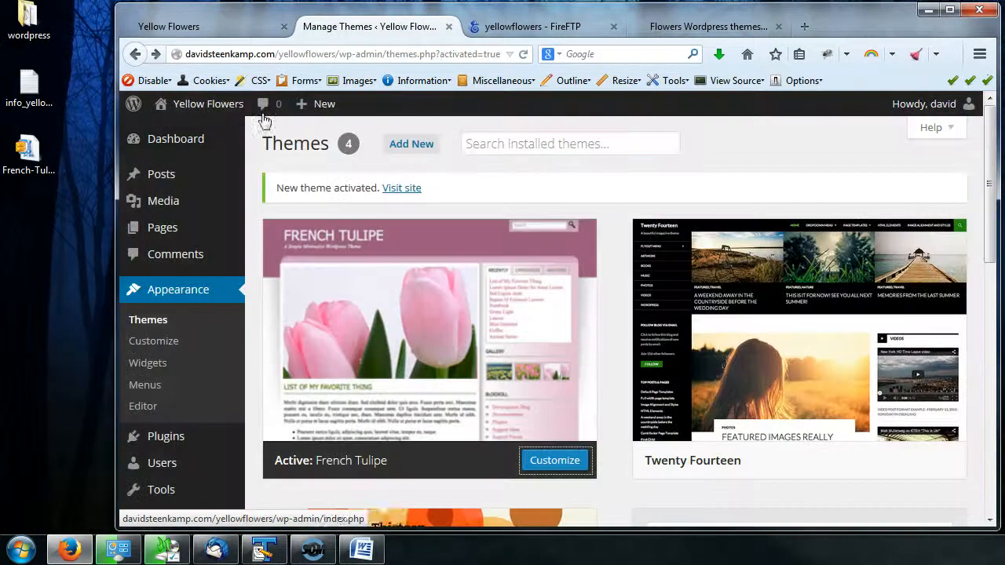
pyautogui.click(246, 28)
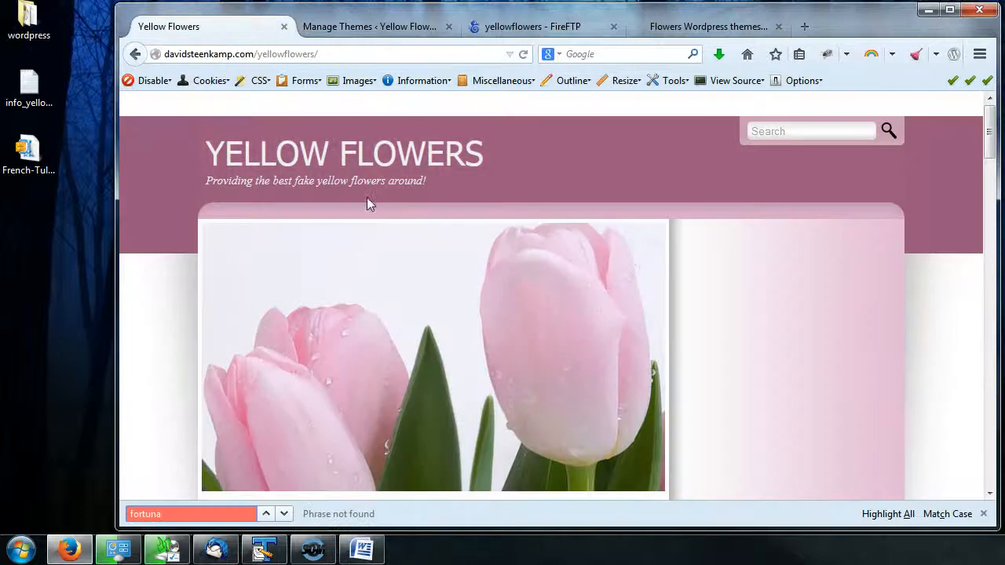
pyautogui.click(380, 31)
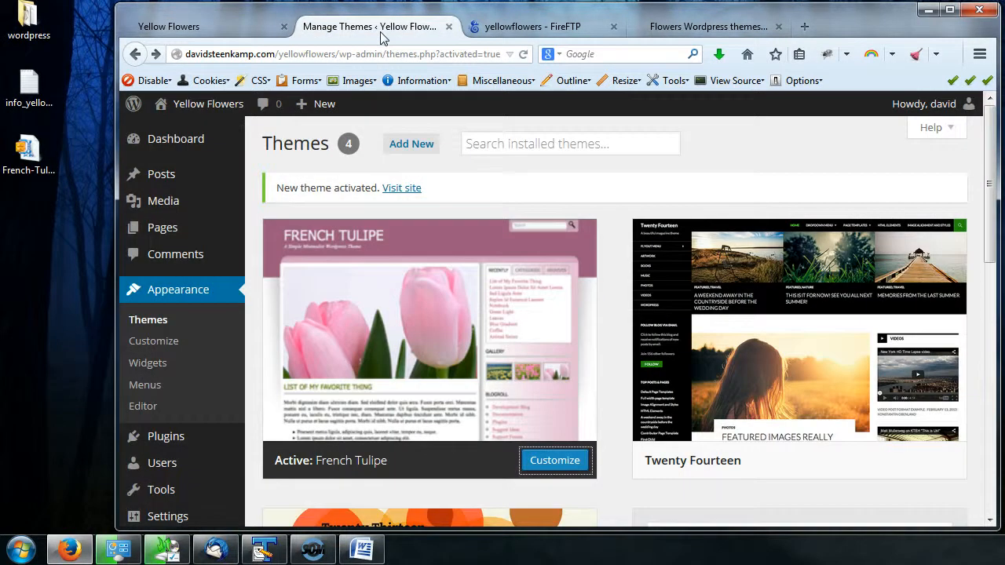
pyautogui.scroll(-2, 428, 343)
pyautogui.scroll(1, 449, 363)
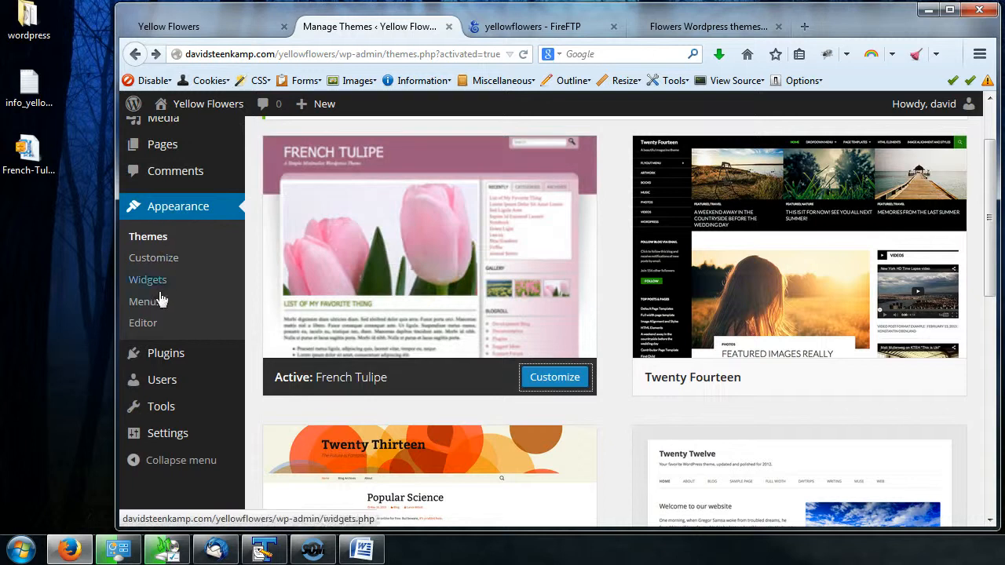
# - Go to the Menus screen and create a new menu named Main Menu
pyautogui.click(153, 309)
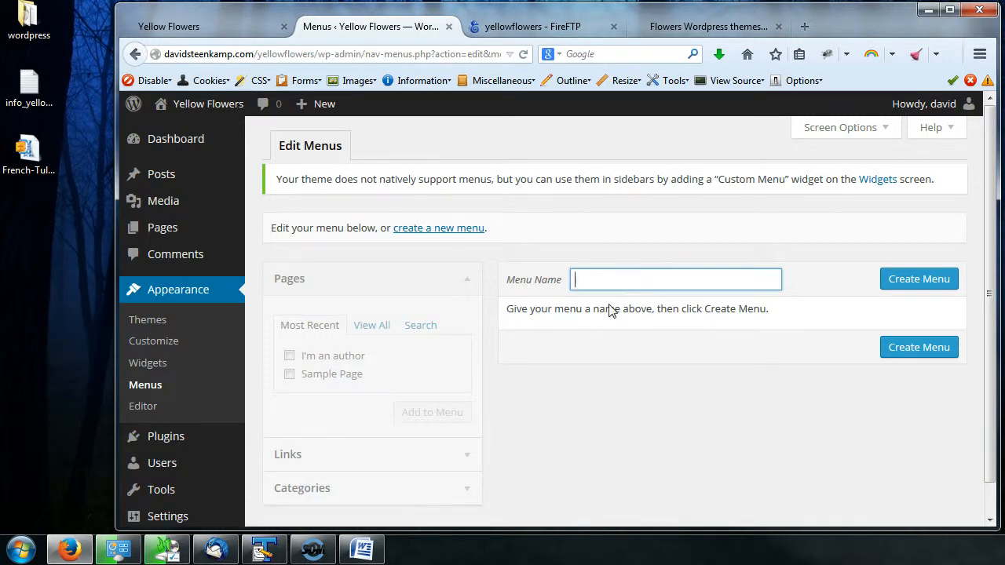
pyautogui.write('Main Menu')
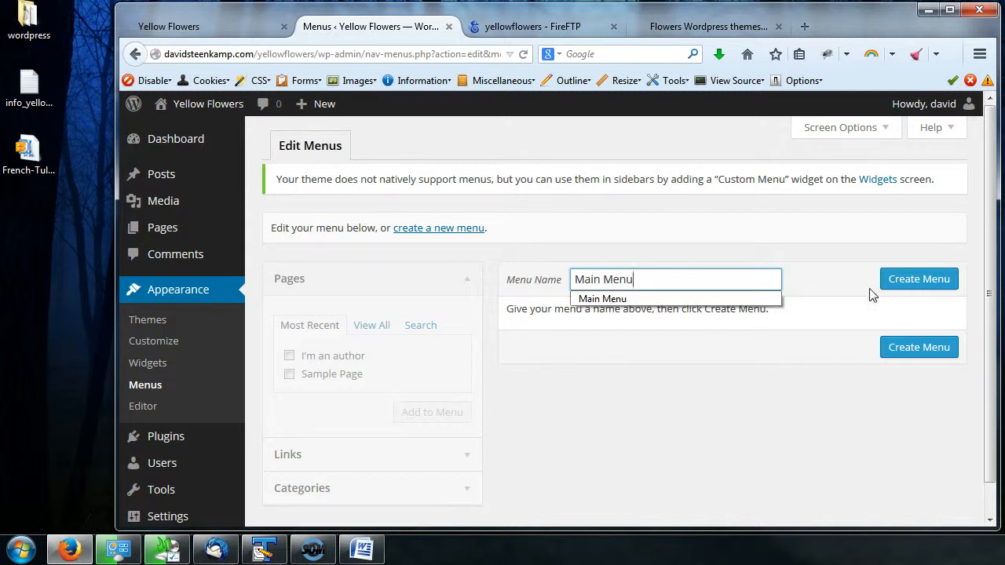
pyautogui.click(832, 289)
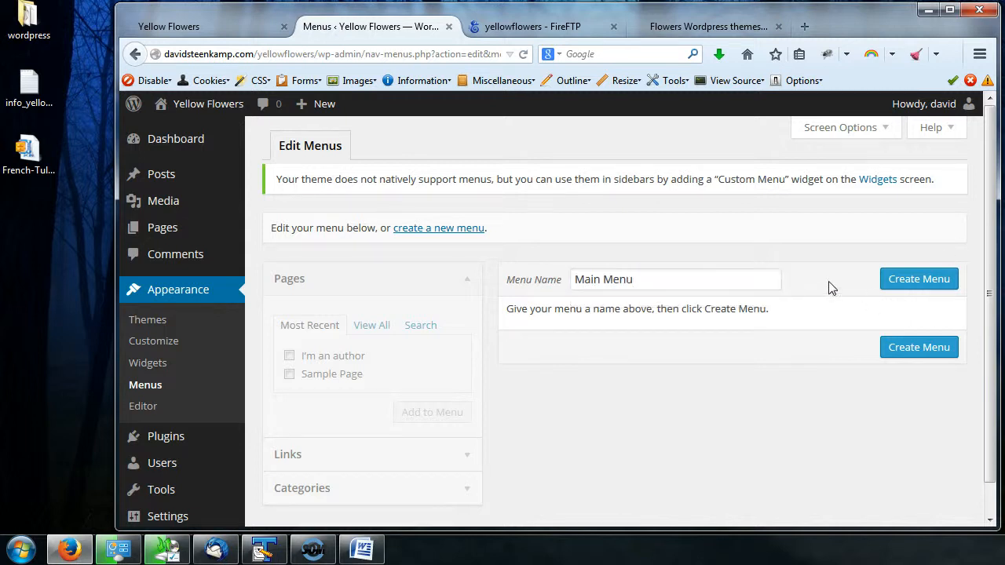
pyautogui.click(601, 287)
pyautogui.click(657, 276)
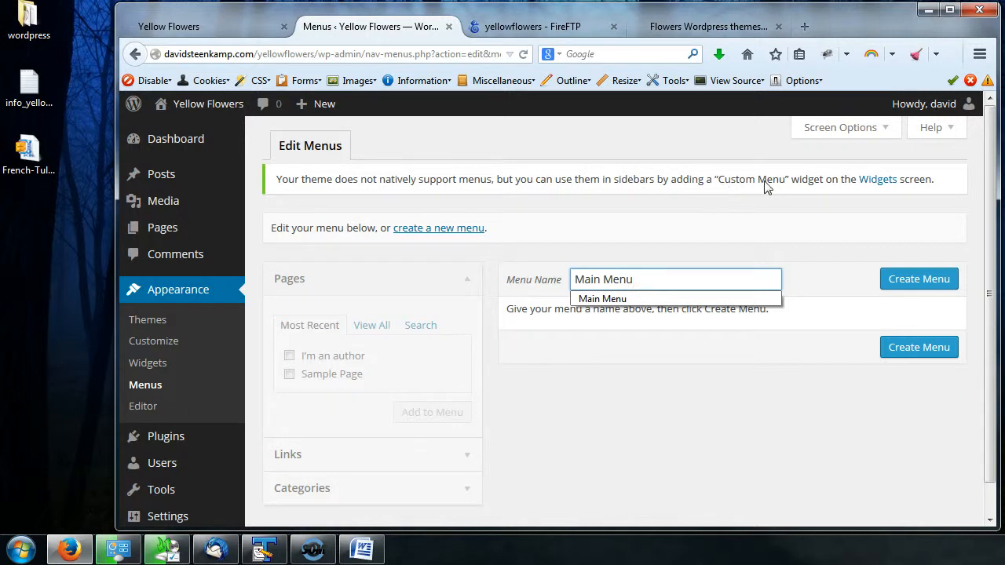
pyautogui.click(917, 285)
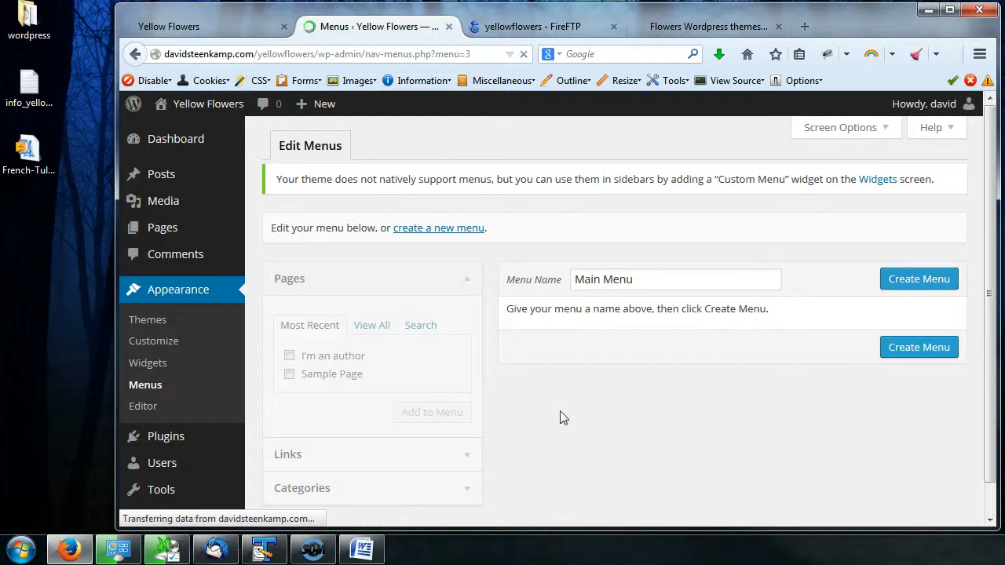
# - Add all pages — Home, I'm an author and Sample Page — to the Main Menu
pyautogui.scroll(-1, 681, 364)
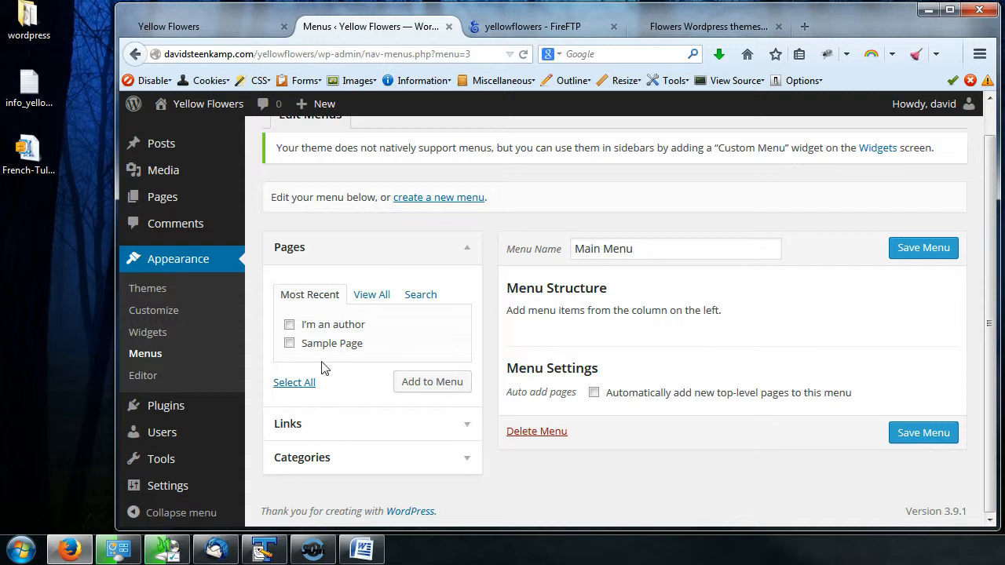
pyautogui.click(372, 300)
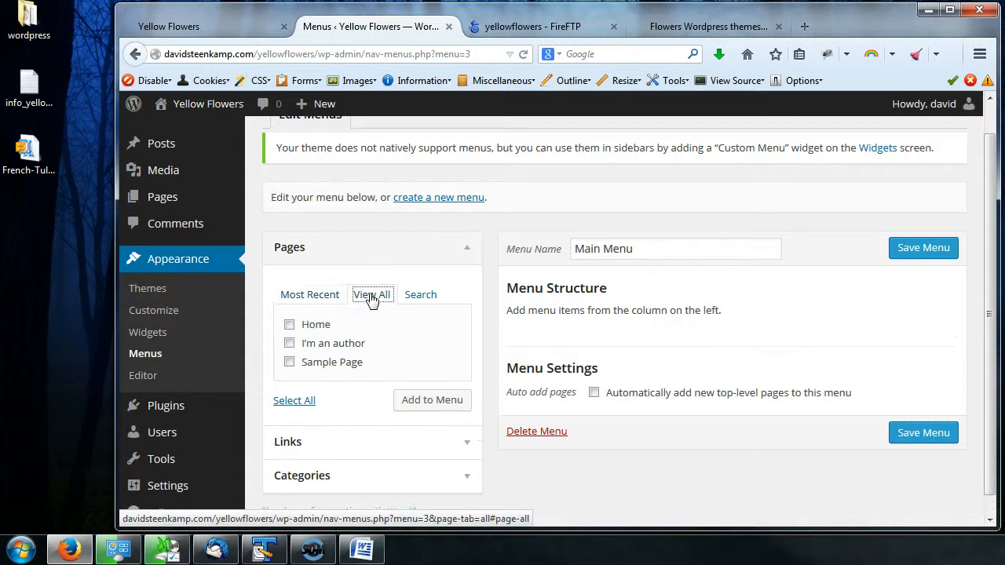
pyautogui.click(296, 404)
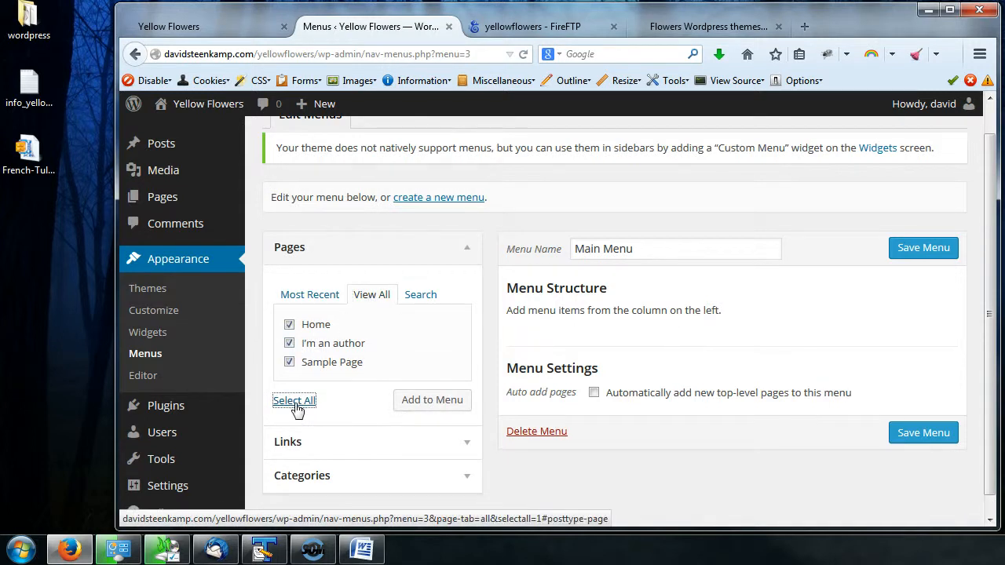
pyautogui.click(438, 403)
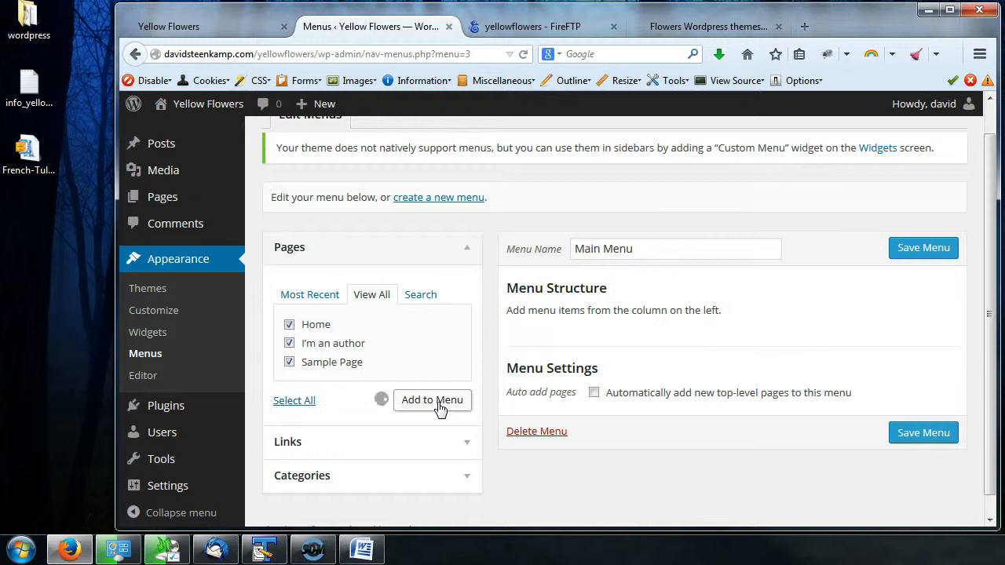
# - Nest I'm an author as a sub item under Sample Page and save the Main Menu
pyautogui.scroll(-2, 877, 339)
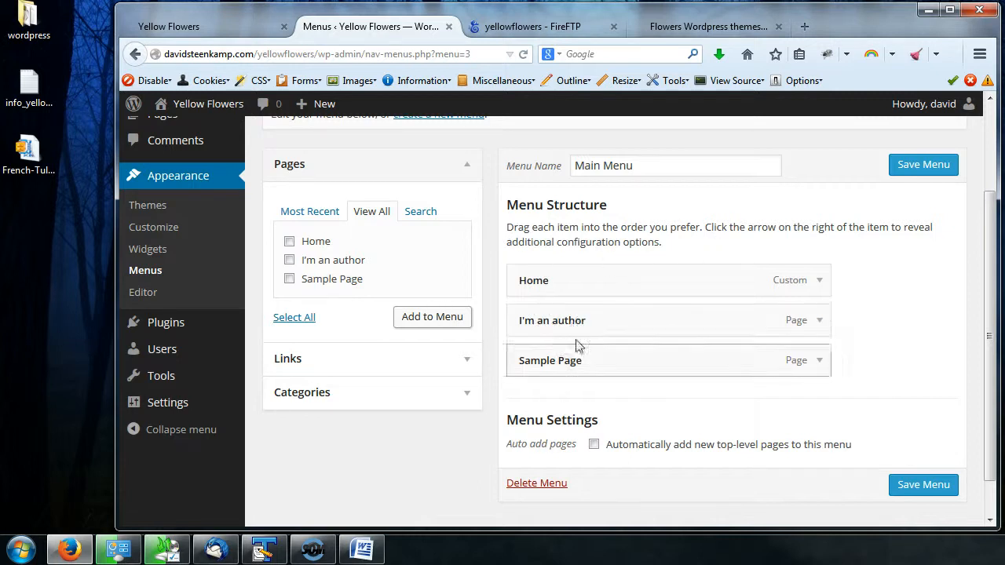
pyautogui.moveTo(578, 322); pyautogui.dragTo(591, 363)
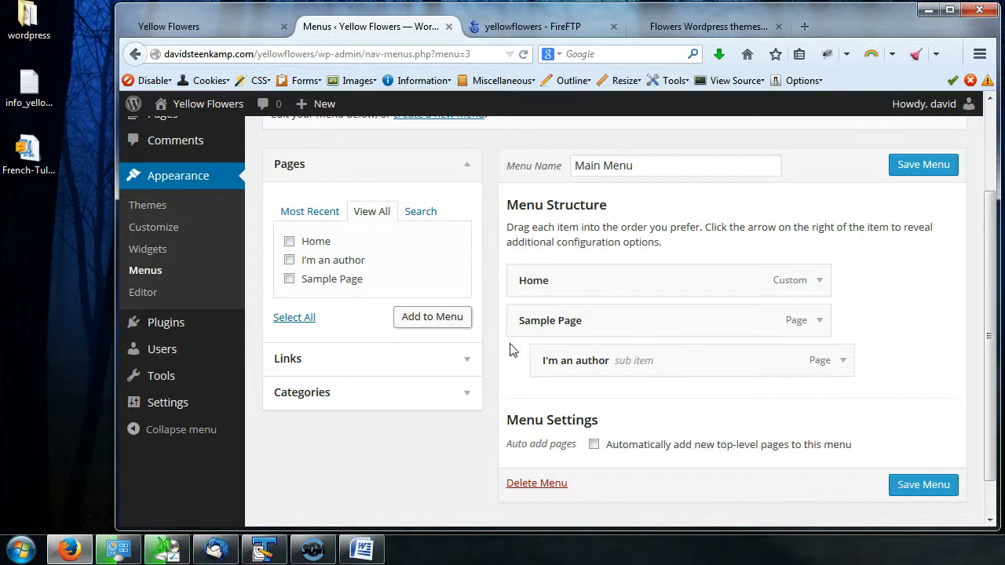
pyautogui.click(927, 174)
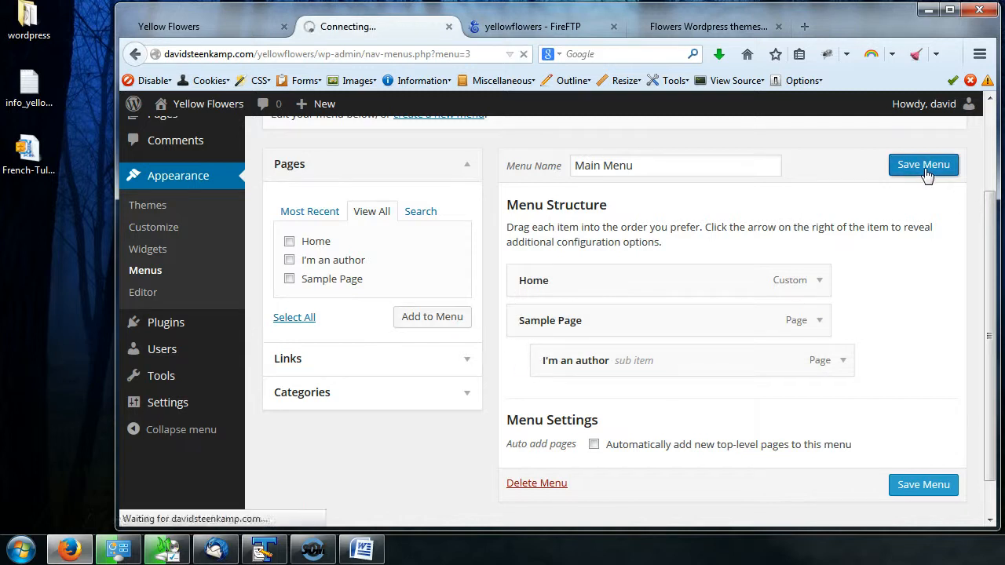
# - Reload the Yellow Flowers home page in the other tab and scroll through it
pyautogui.click(217, 22)
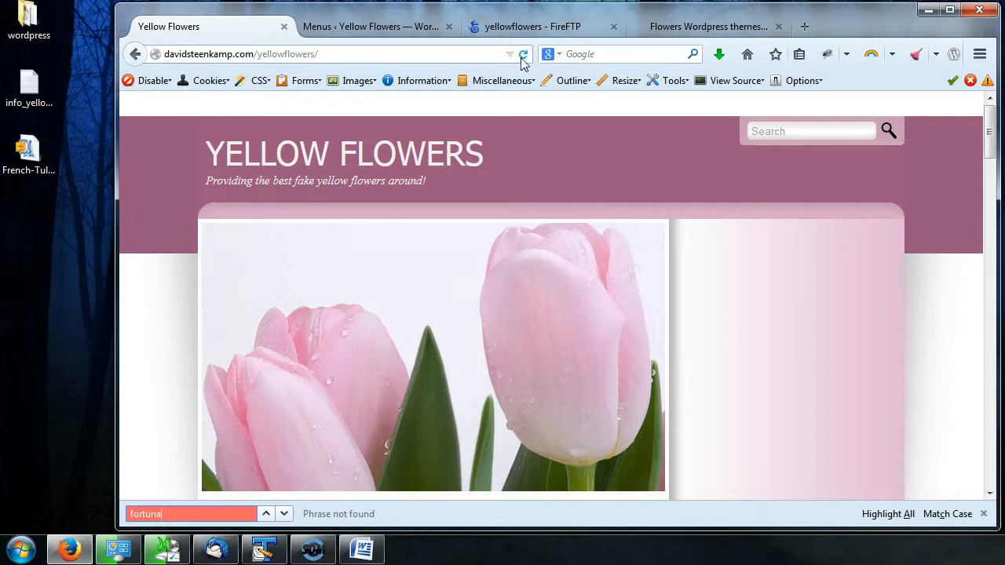
pyautogui.click(524, 55)
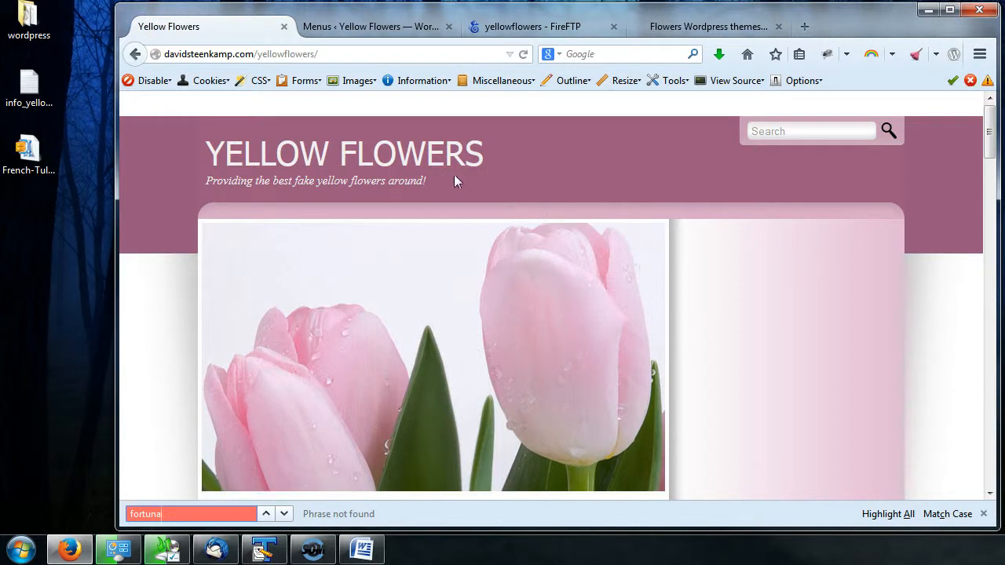
pyautogui.scroll(-15, 476, 161)
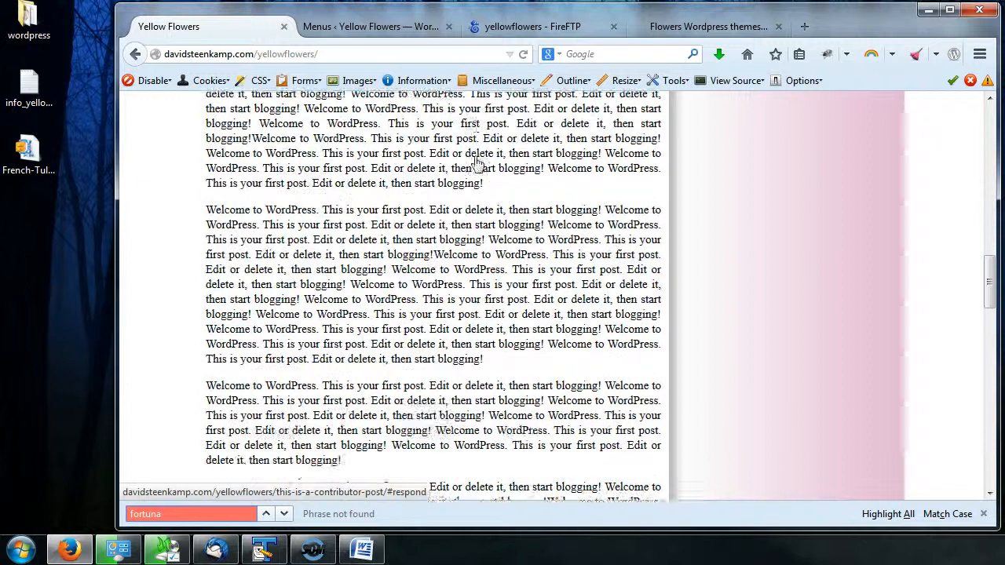
pyautogui.scroll(20, 495, 161)
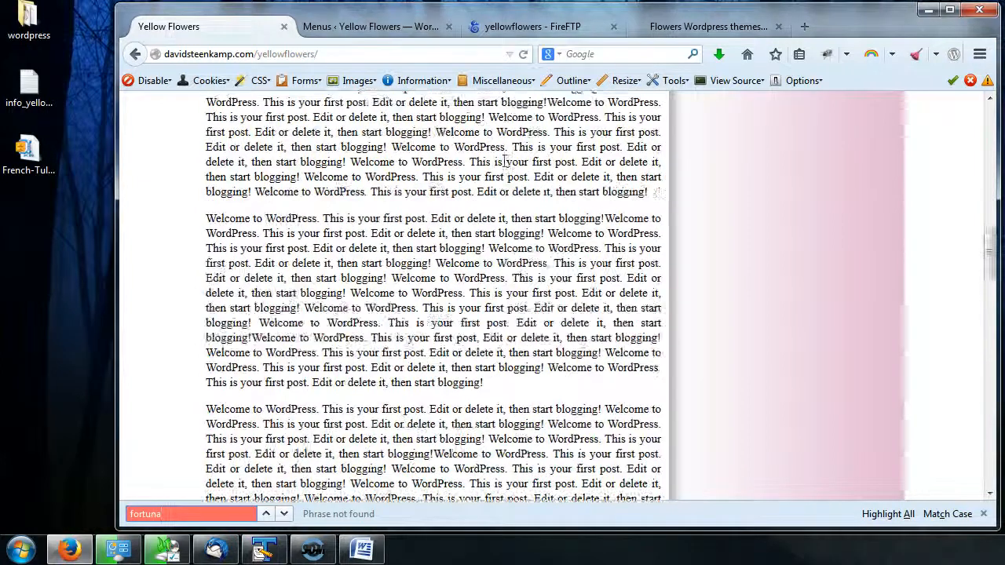
pyautogui.scroll(5, 503, 166)
# - Open the French Tulipe theme demo on the theme download site, then return to the Flowers themes list
pyautogui.click(691, 26)
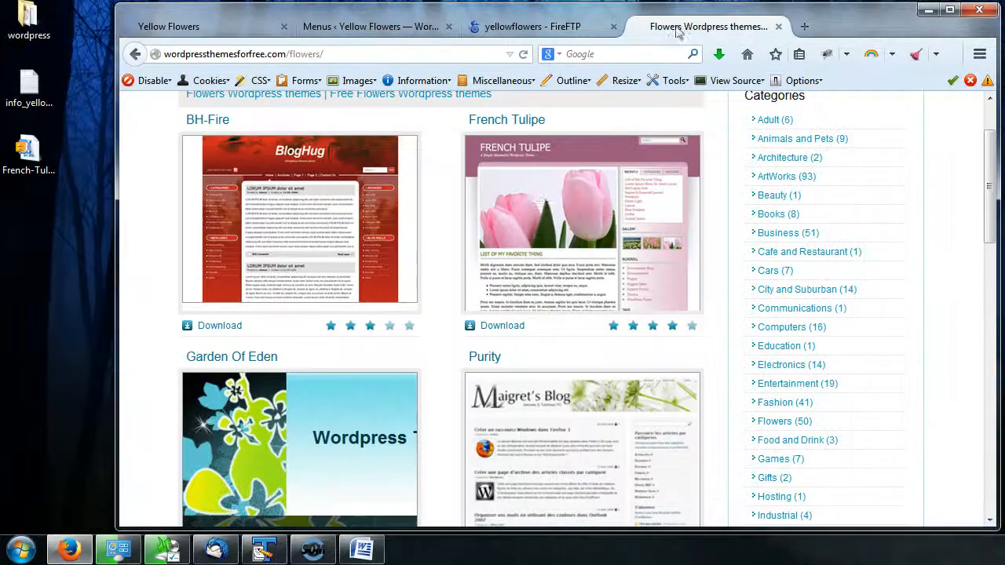
pyautogui.scroll(2, 686, 357)
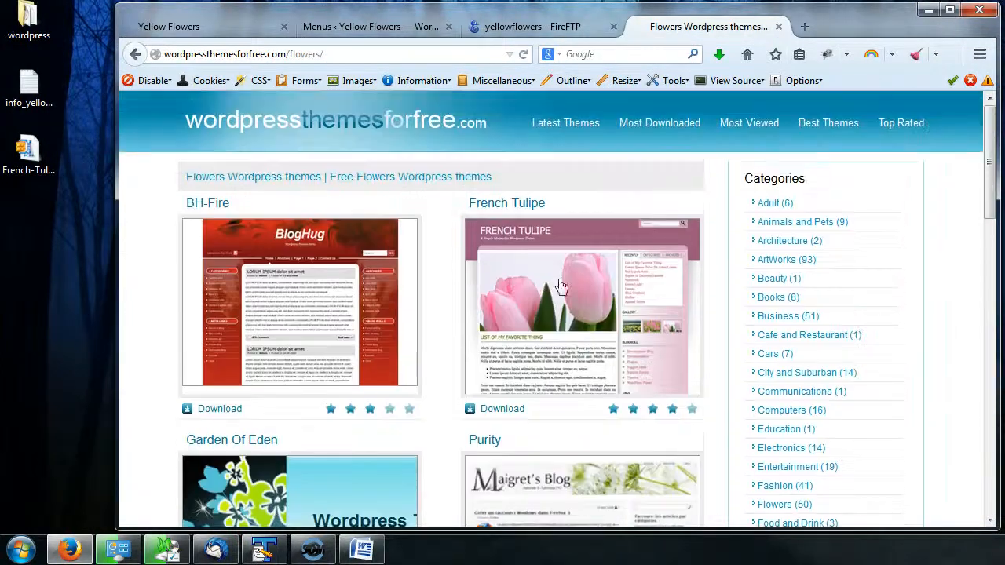
pyautogui.click(580, 292)
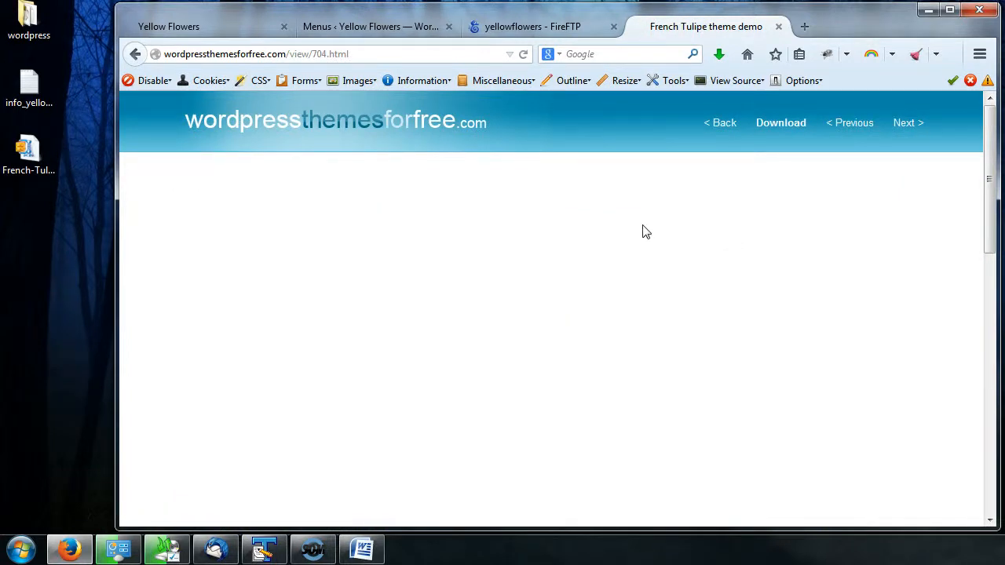
pyautogui.scroll(-5, 621, 231)
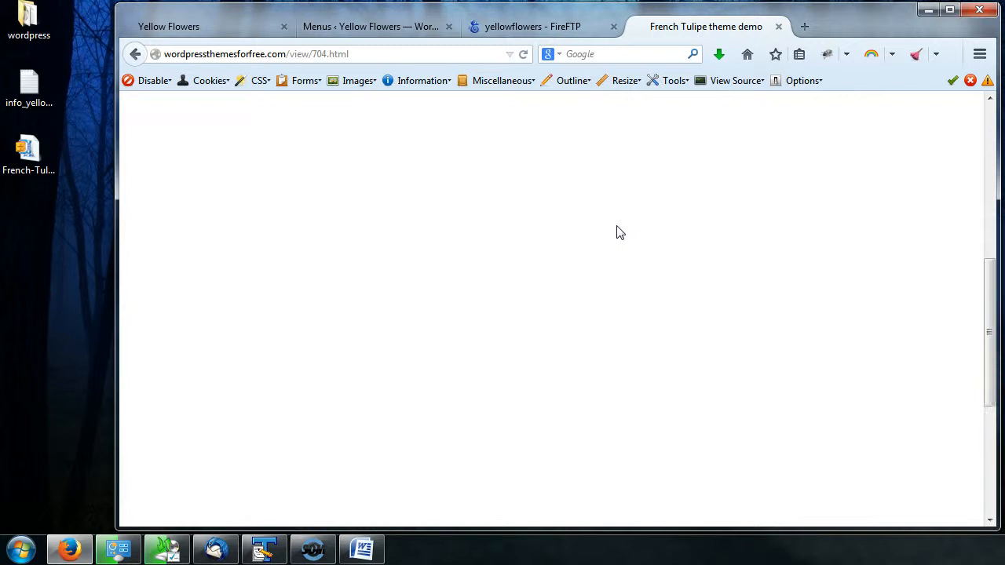
pyautogui.scroll(5, 618, 232)
pyautogui.click(523, 54)
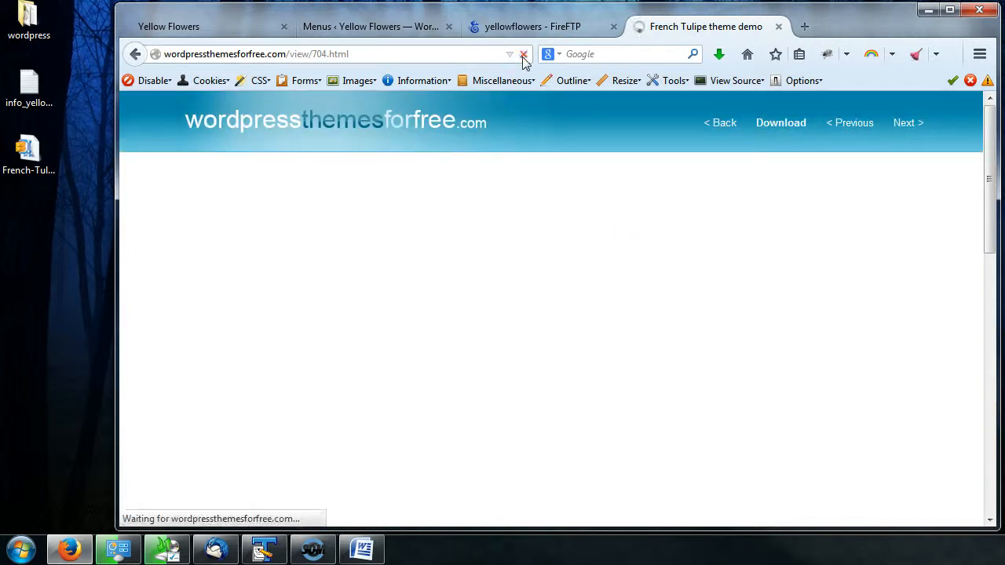
pyautogui.click(135, 54)
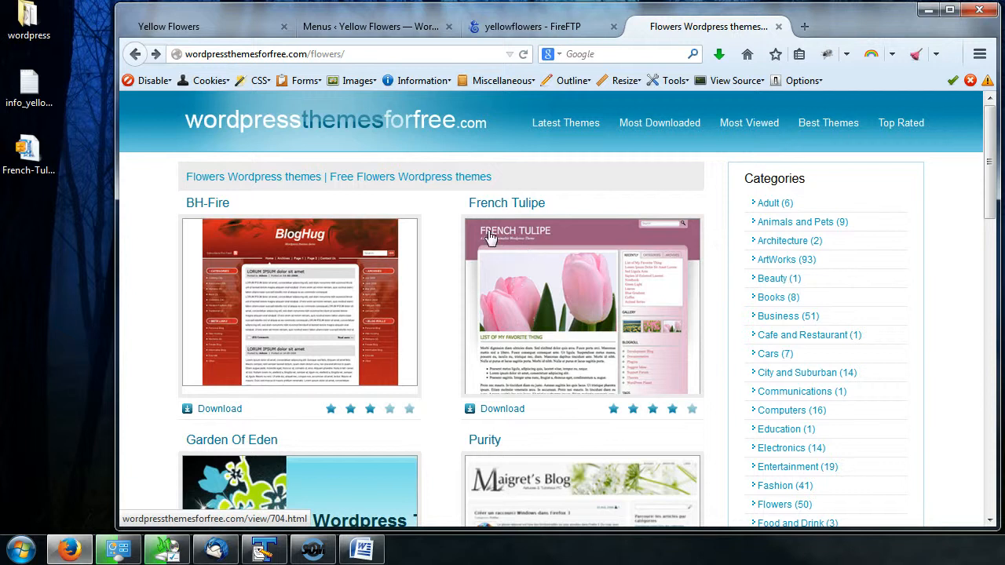
# - Go to the Themes screen and activate the Twenty Fourteen theme
pyautogui.click(354, 30)
pyautogui.click(203, 29)
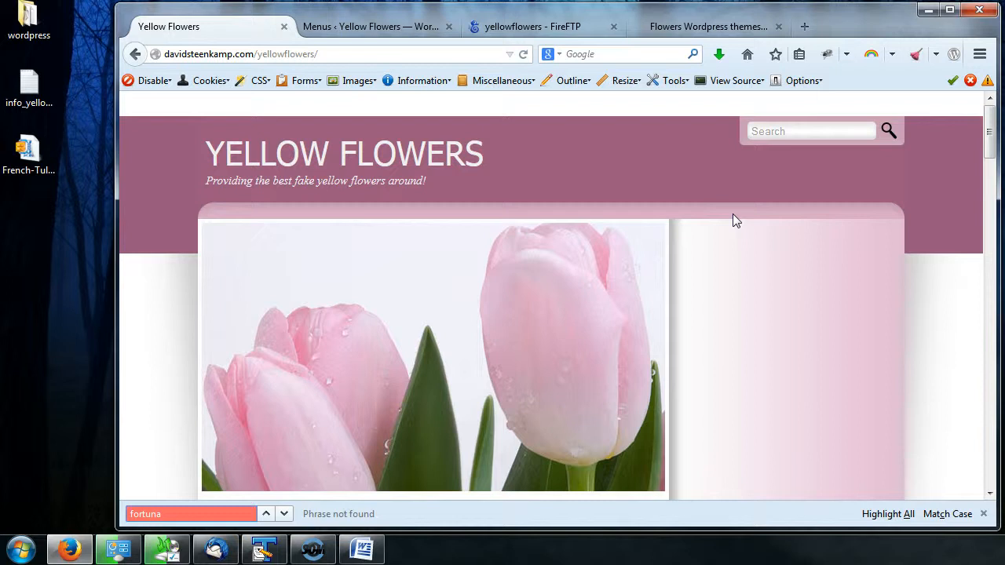
pyautogui.click(378, 27)
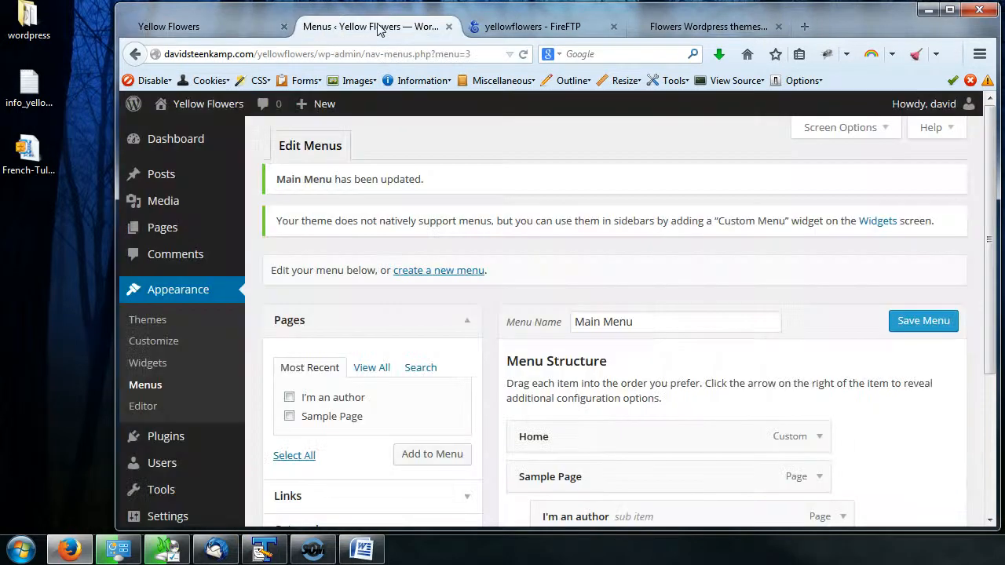
pyautogui.click(168, 324)
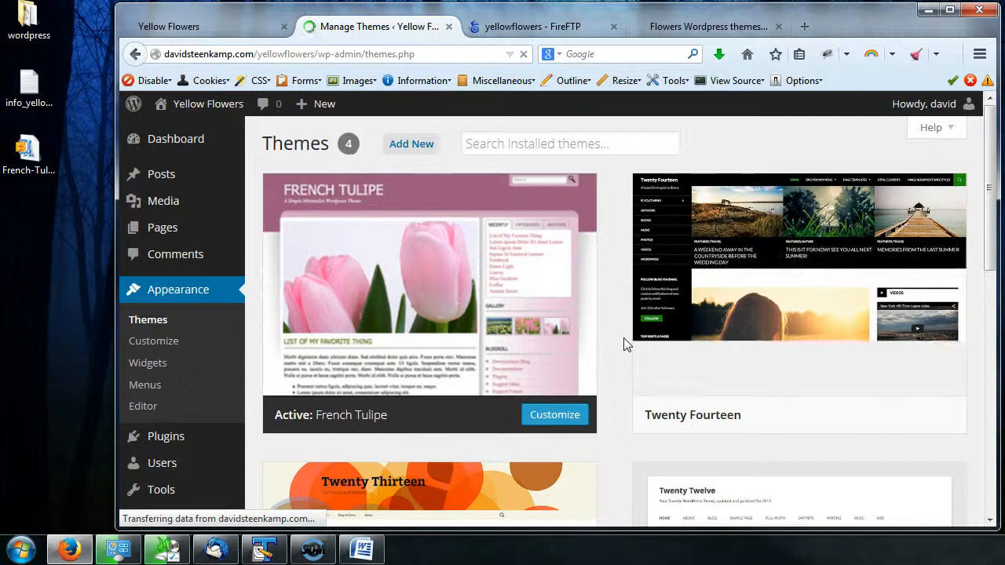
pyautogui.moveTo(377, 381)
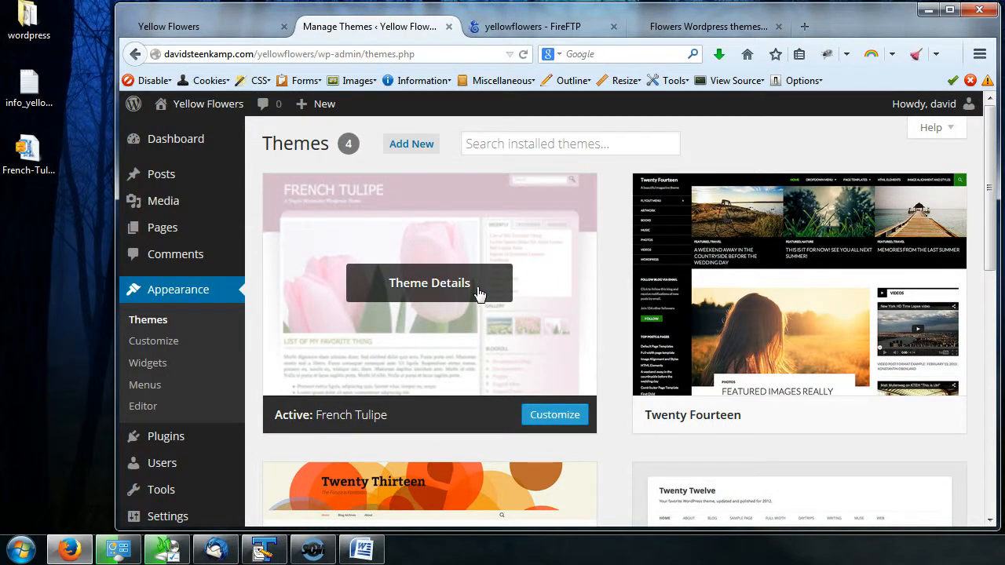
pyautogui.moveTo(734, 290)
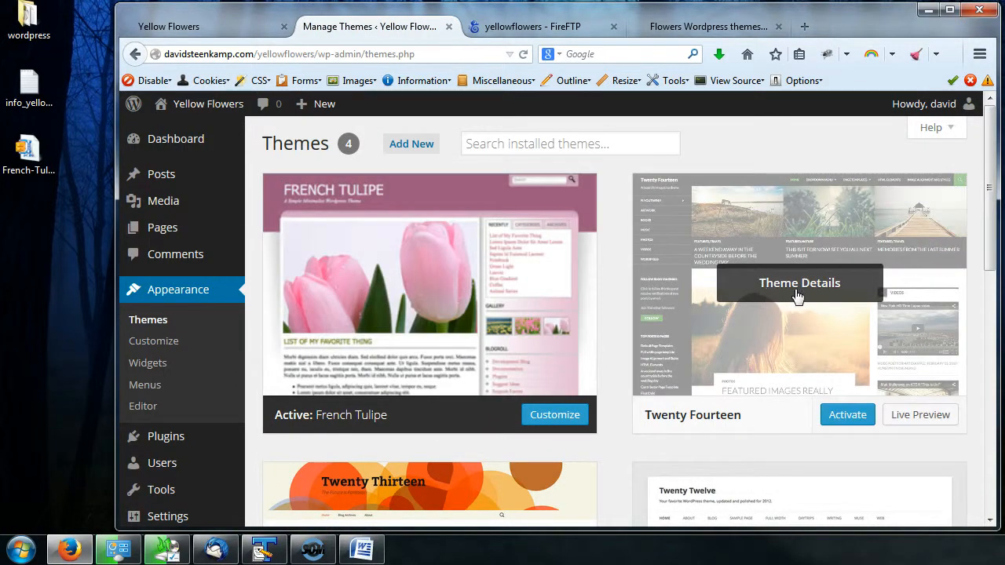
pyautogui.click(848, 416)
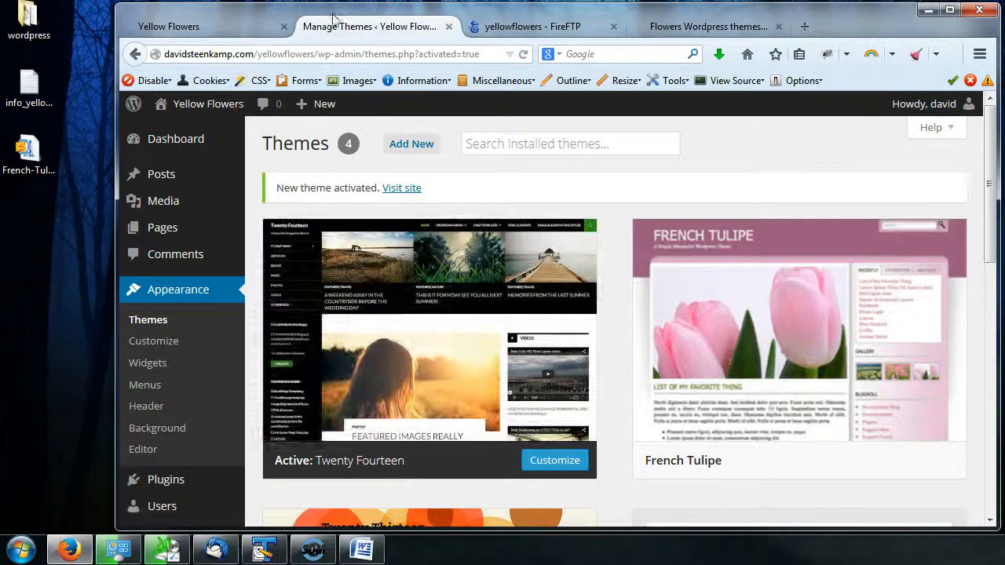
# - Reload the site's home page and open its search field to check the new theme
pyautogui.click(231, 29)
pyautogui.click(523, 53)
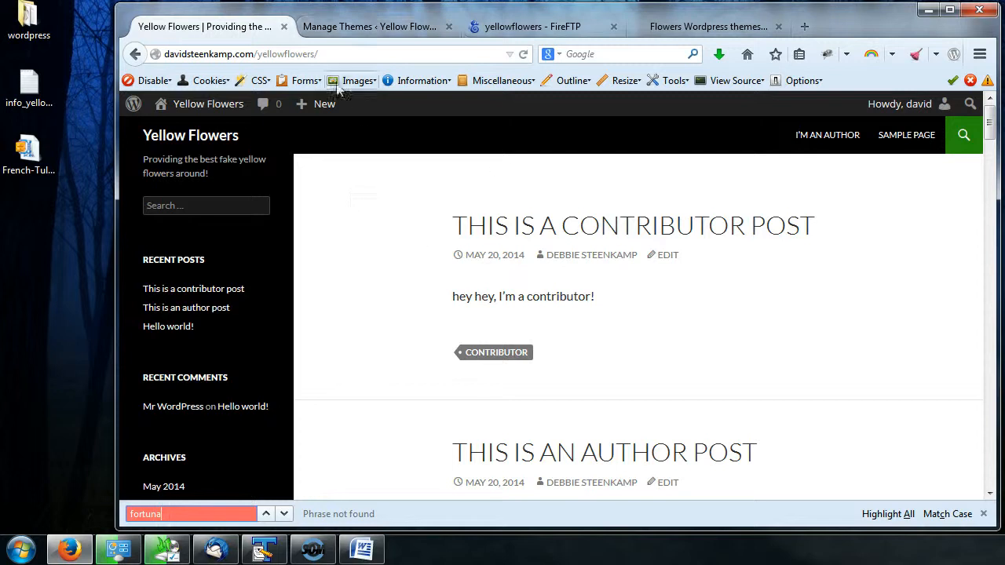
pyautogui.click(963, 137)
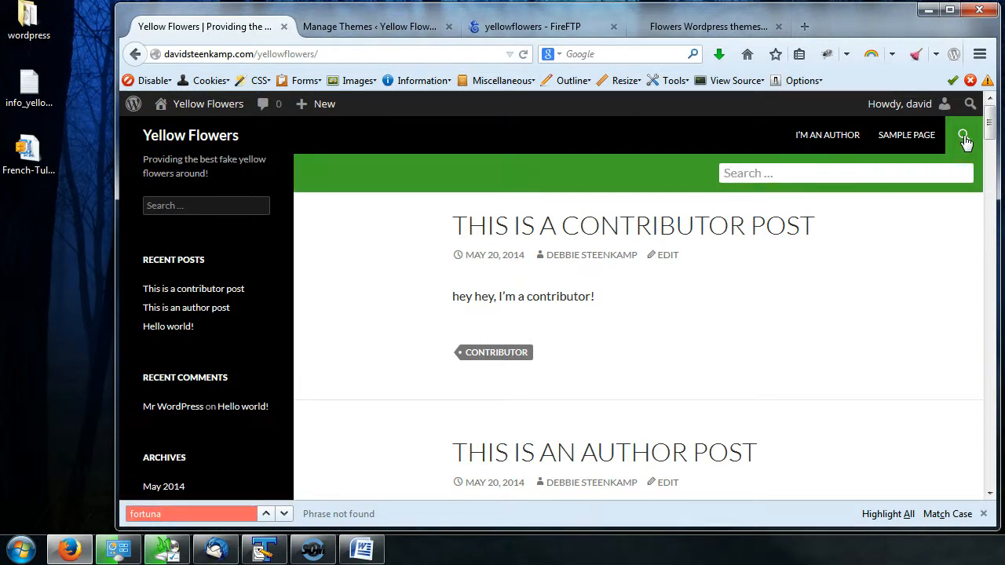
# - Open the French Tulipe theme details and delete the theme, confirming the deletion
pyautogui.click(364, 29)
pyautogui.moveTo(843, 419)
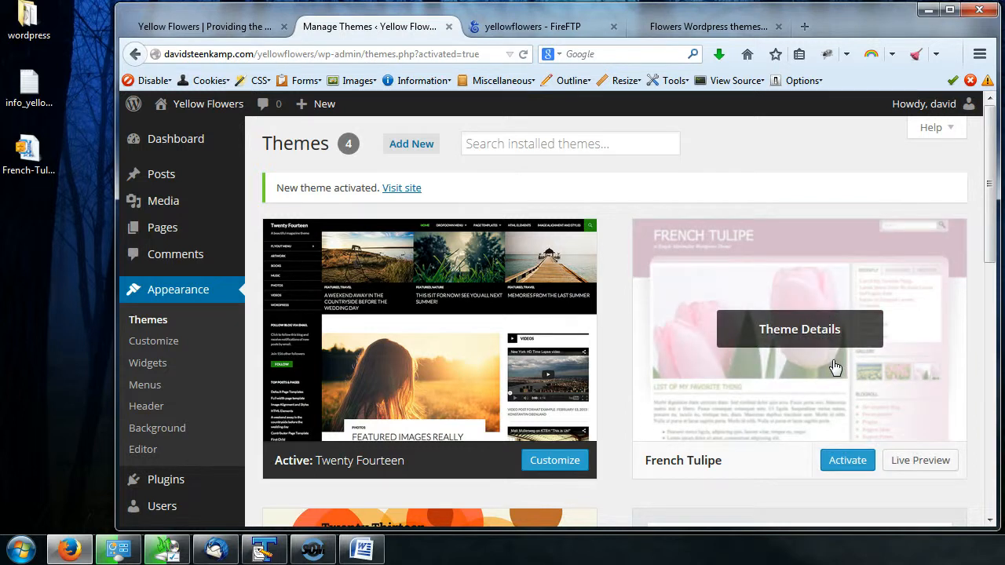
pyautogui.click(801, 331)
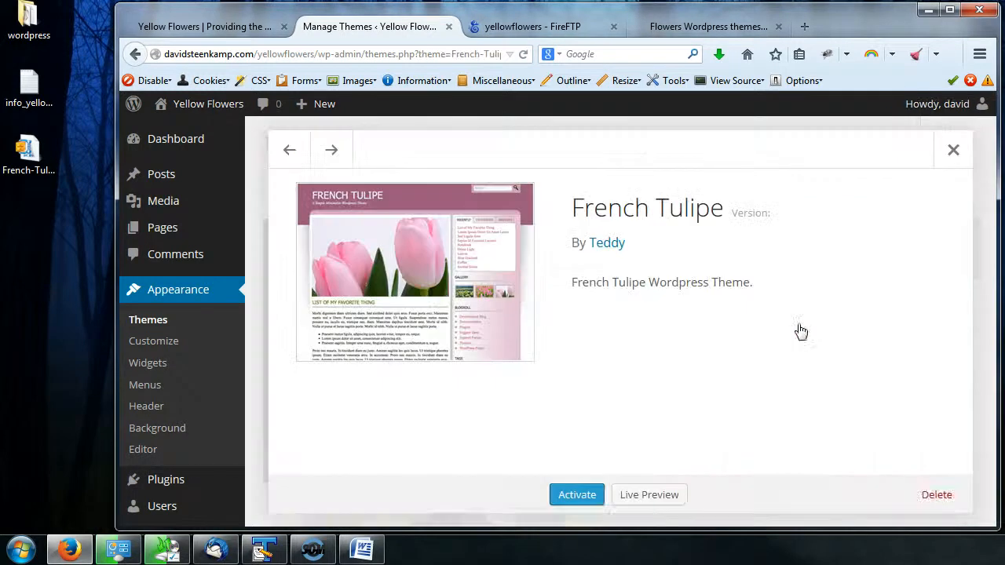
pyautogui.click(939, 497)
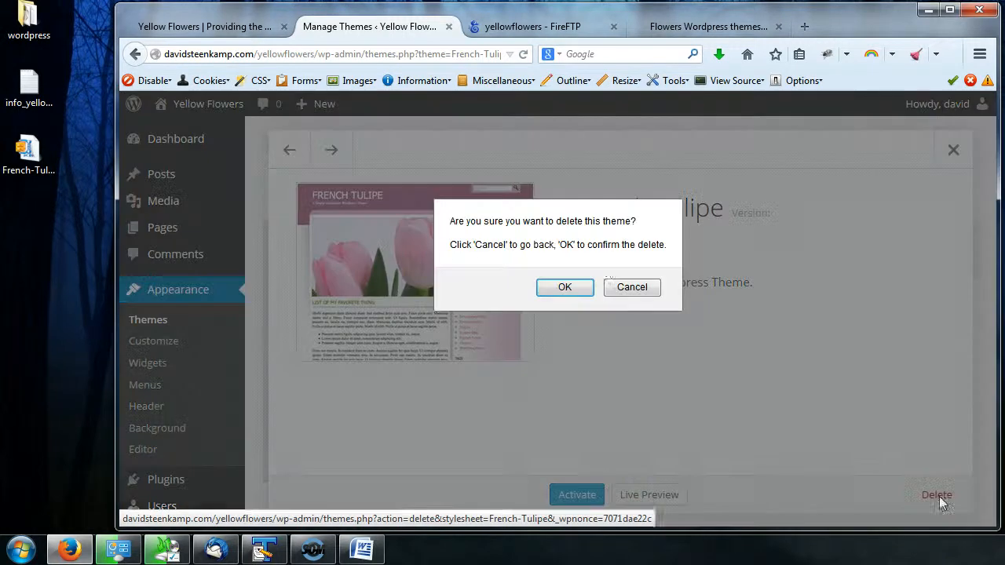
pyautogui.click(568, 296)
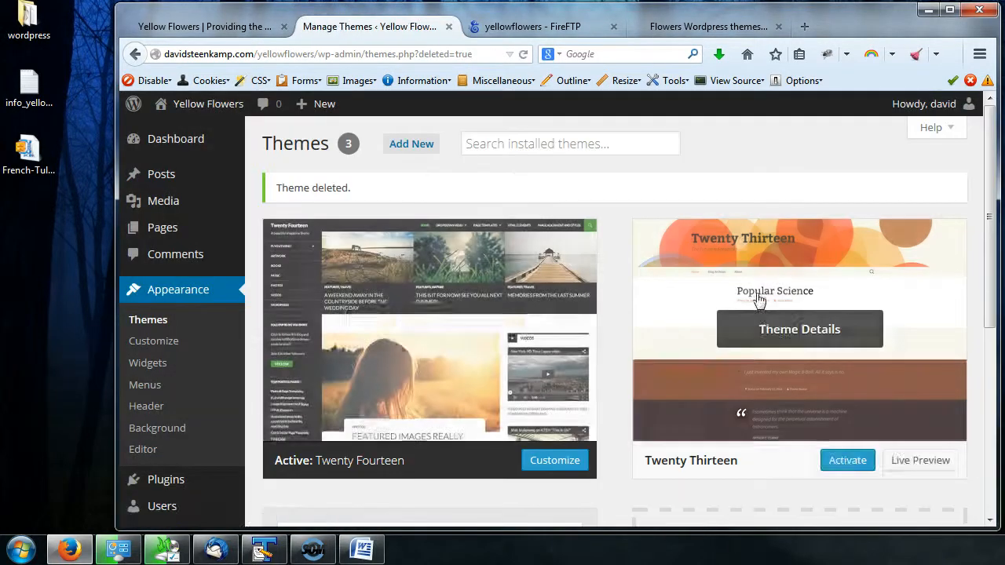
# - Delete the Twenty Thirteen theme from its theme details, confirming the deletion
pyautogui.scroll(-3, 766, 306)
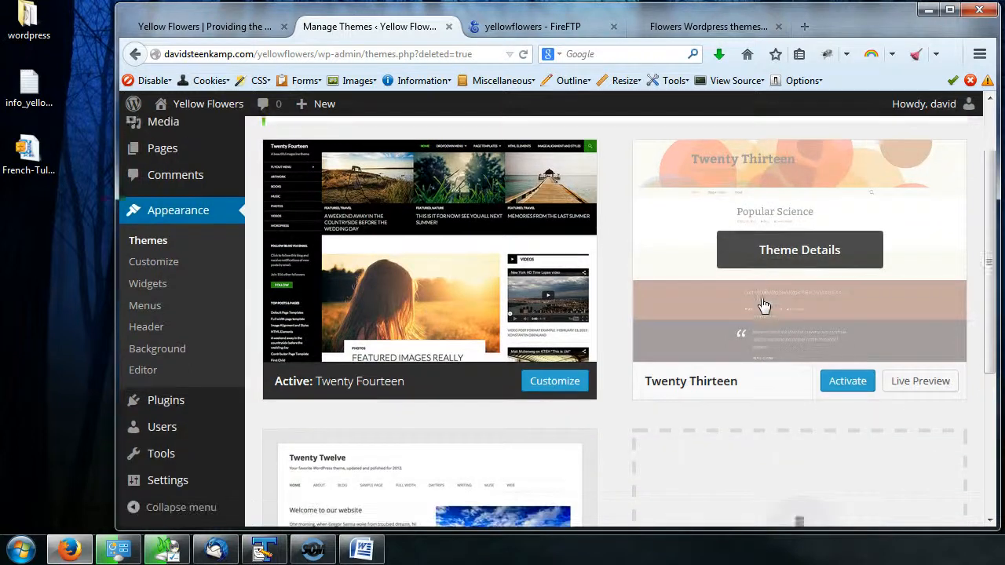
pyautogui.scroll(2, 770, 309)
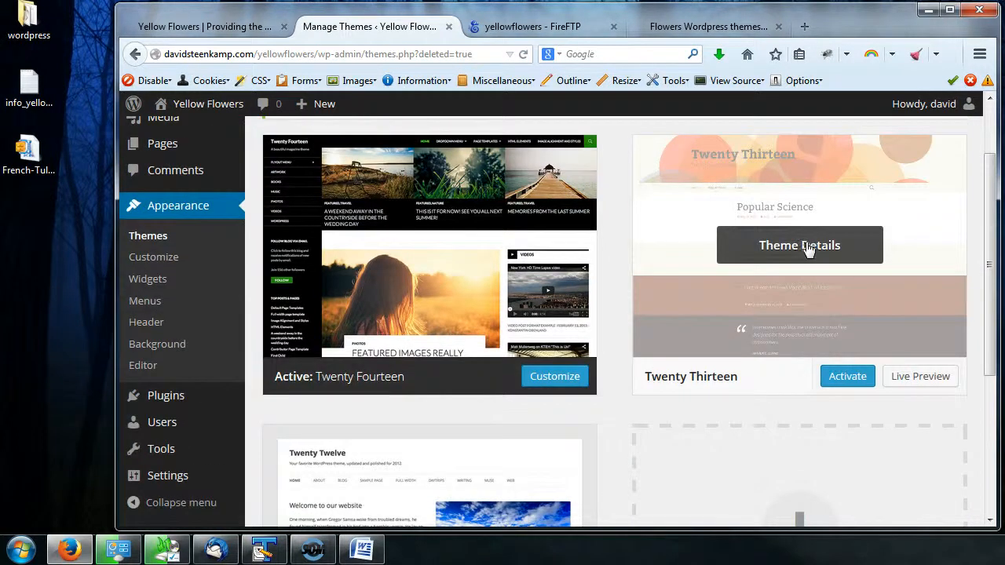
pyautogui.click(809, 253)
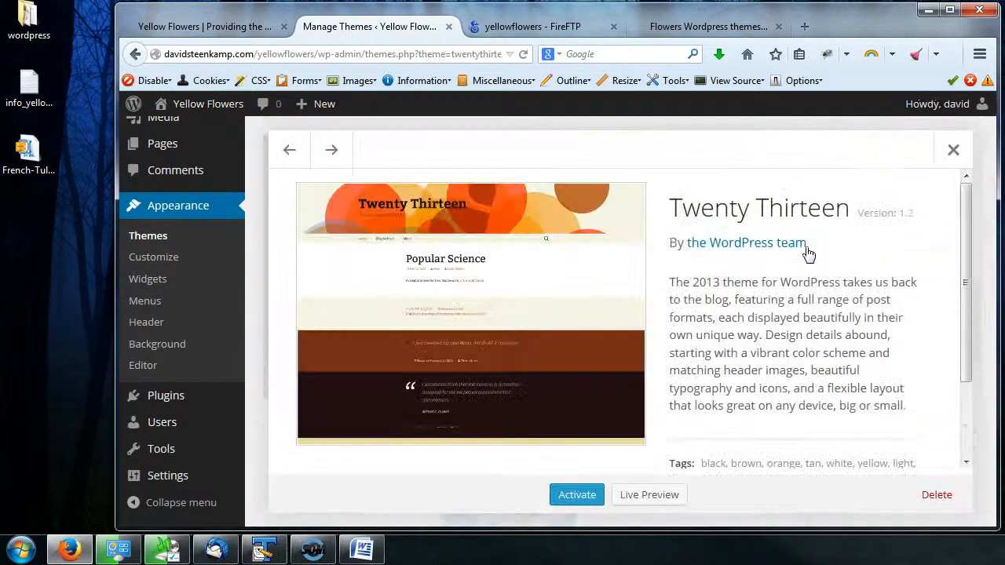
pyautogui.click(934, 497)
pyautogui.click(560, 289)
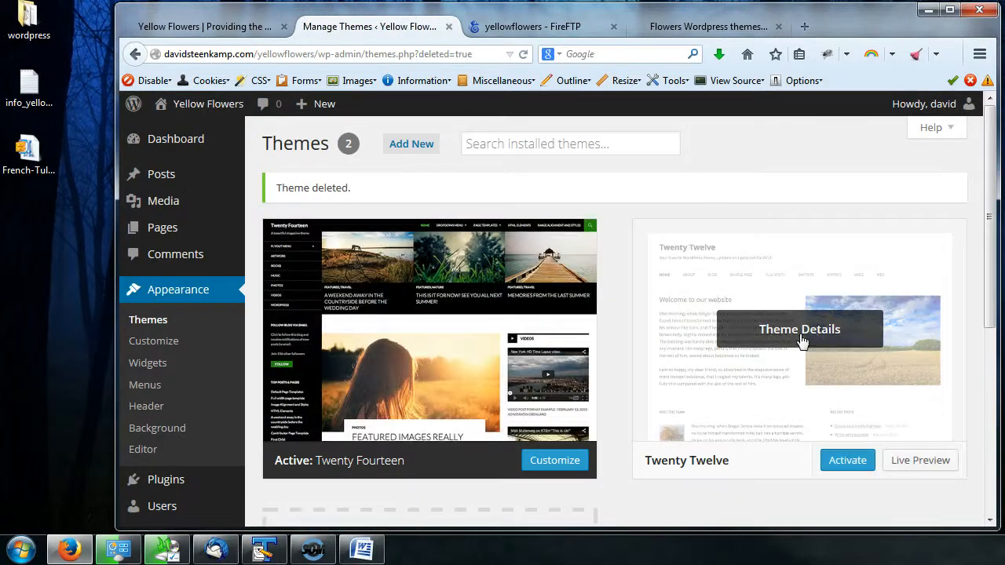
# - Delete the Twenty Twelve theme from its theme details, confirming the deletion
pyautogui.click(801, 340)
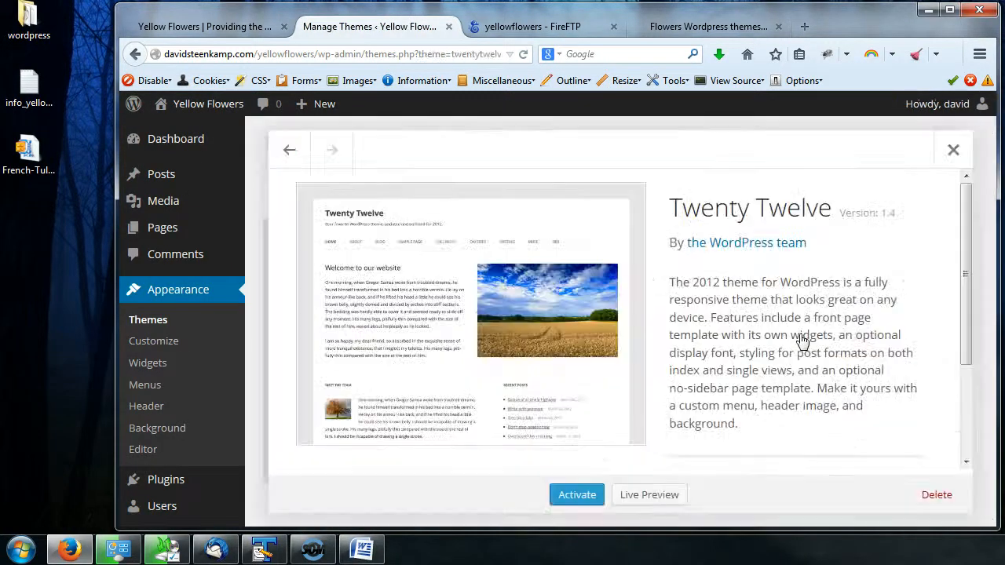
pyautogui.click(935, 494)
pyautogui.click(563, 285)
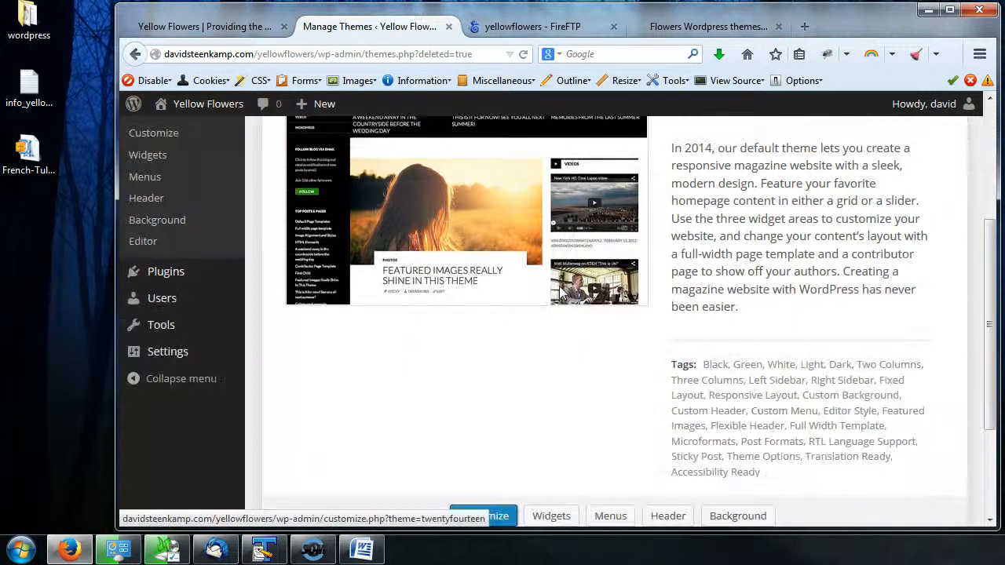
# - Switch to the free-themes tab and load elegantthemes.com in it
pyautogui.click(711, 27)
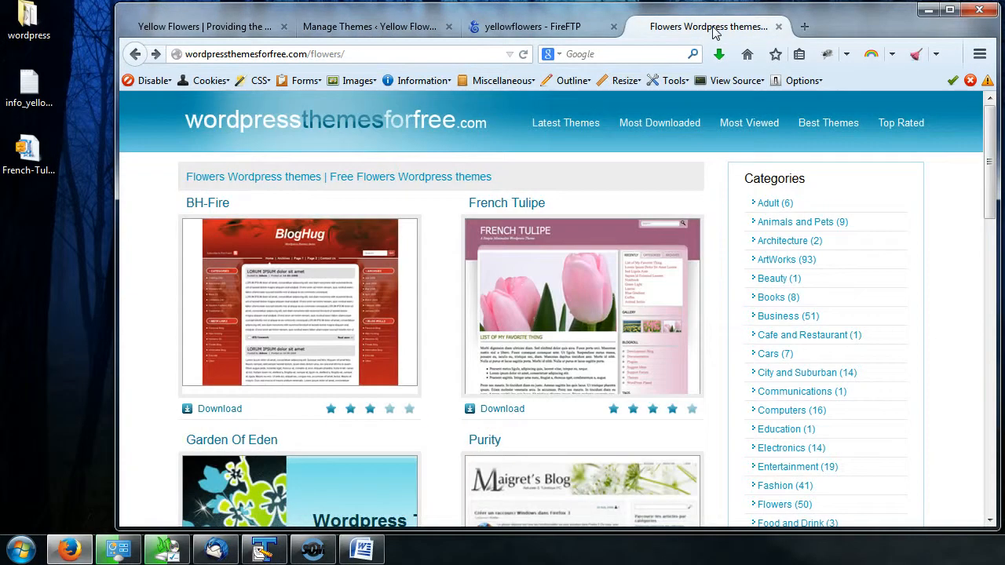
pyautogui.click(365, 53)
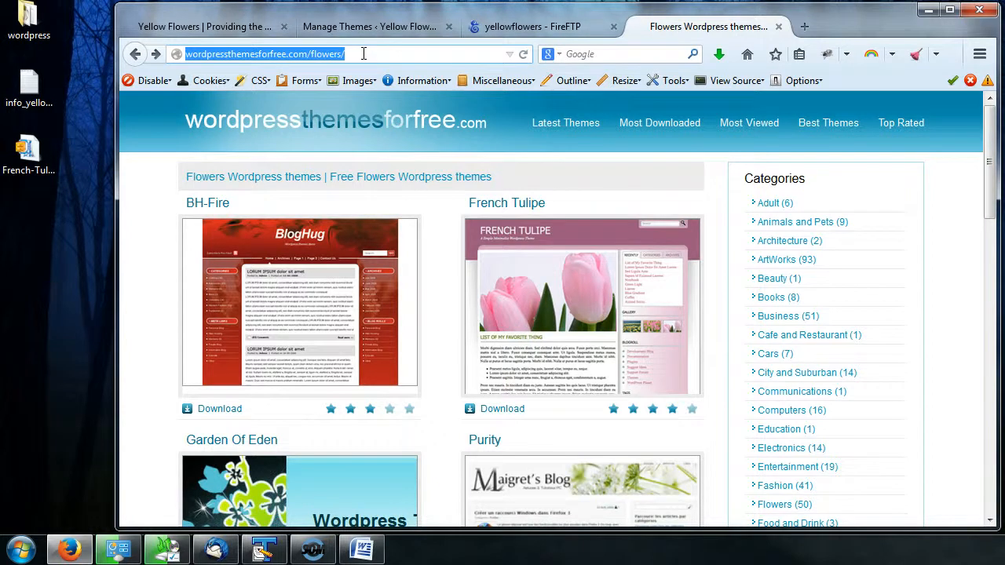
pyautogui.write('elegantthemes.com/')
pyautogui.press('Return')
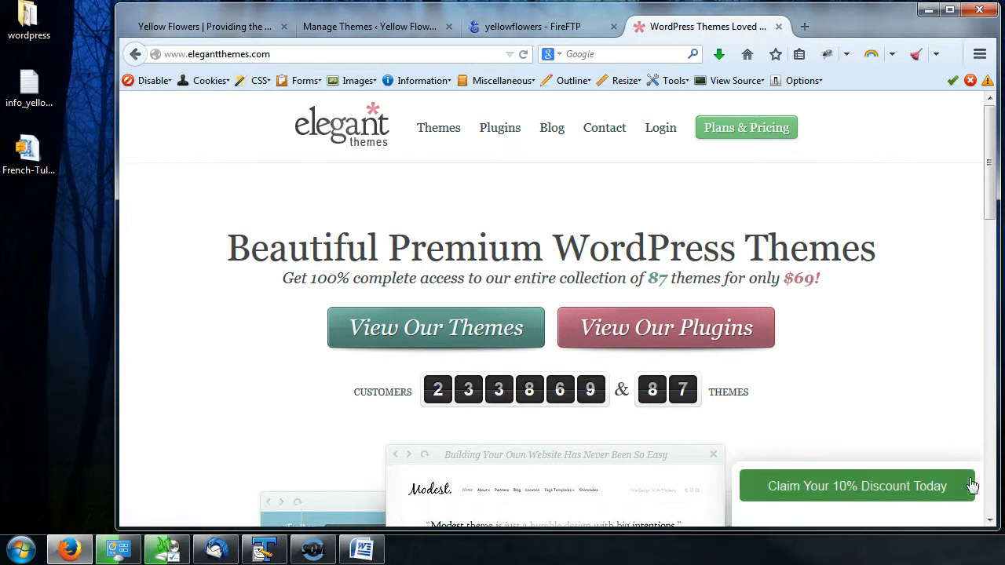
# - Browse the Elegant Themes home page and its themes gallery
pyautogui.scroll(-2, 866, 336)
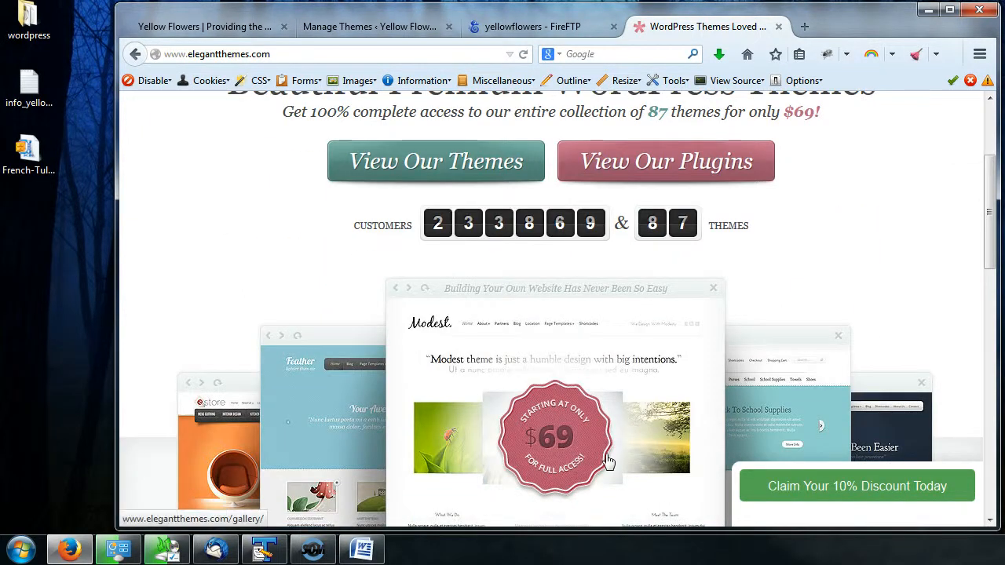
pyautogui.scroll(-4, 584, 435)
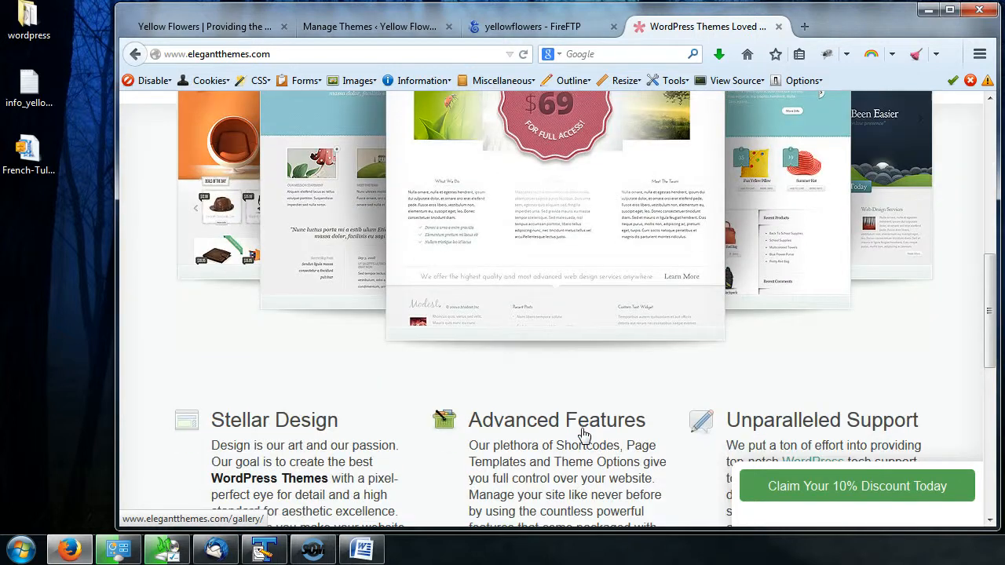
pyautogui.scroll(6, 583, 436)
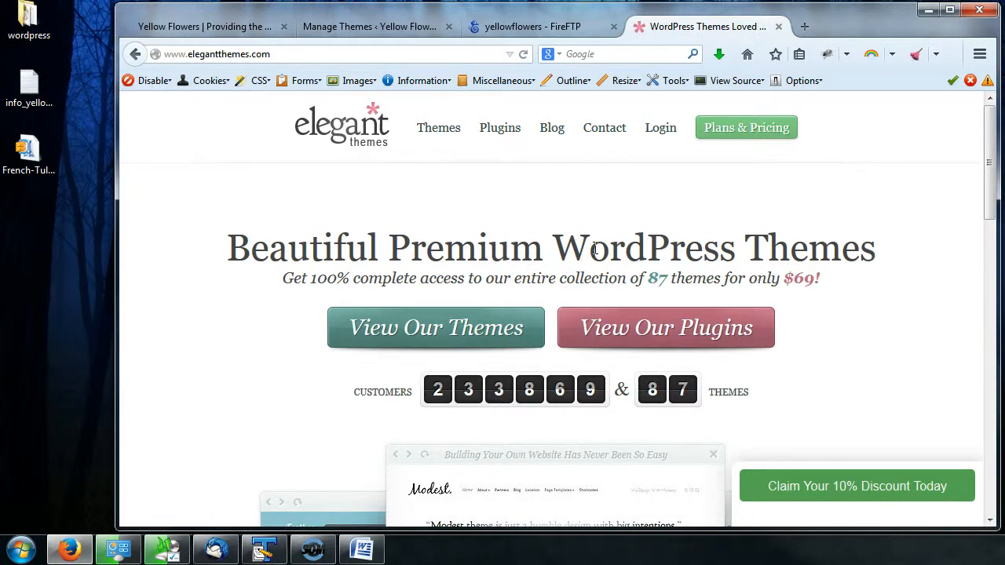
pyautogui.click(454, 134)
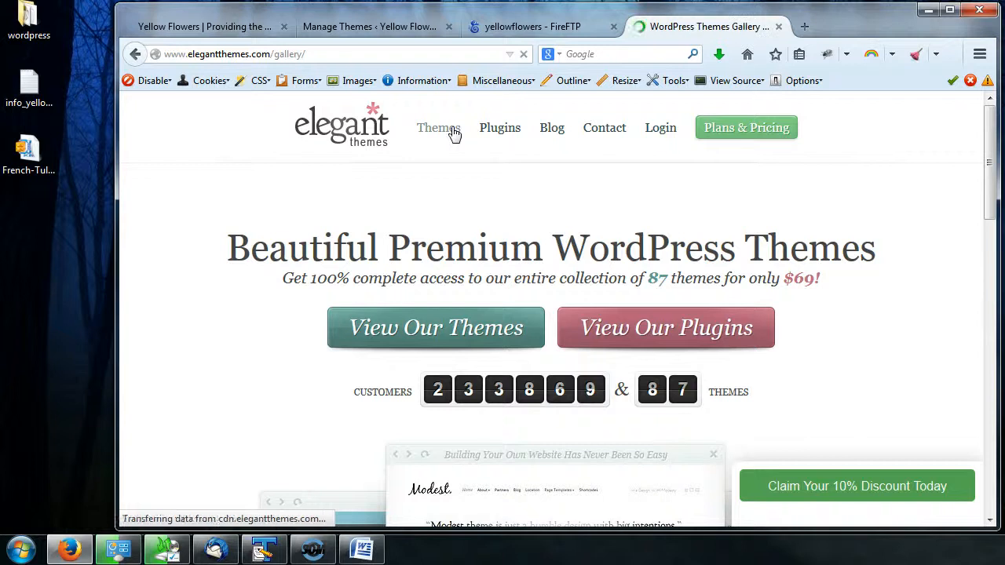
pyautogui.scroll(-5, 724, 388)
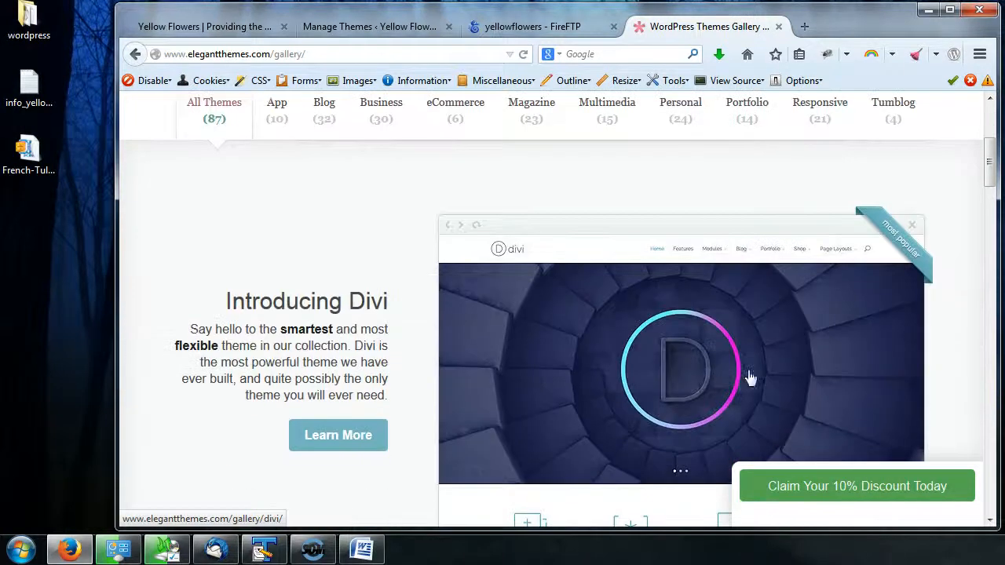
pyautogui.scroll(-5, 847, 294)
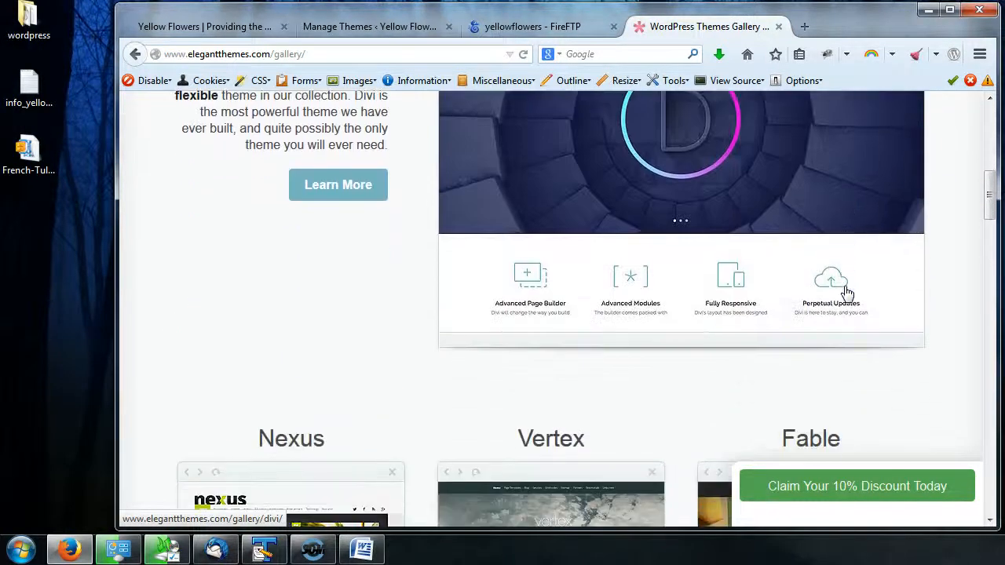
pyautogui.scroll(-6, 847, 293)
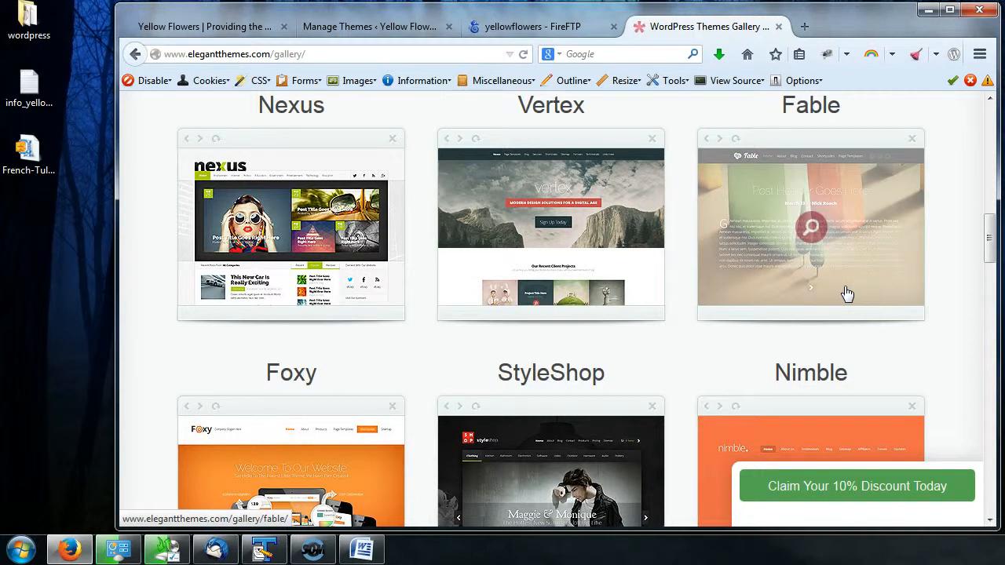
pyautogui.scroll(-3, 847, 294)
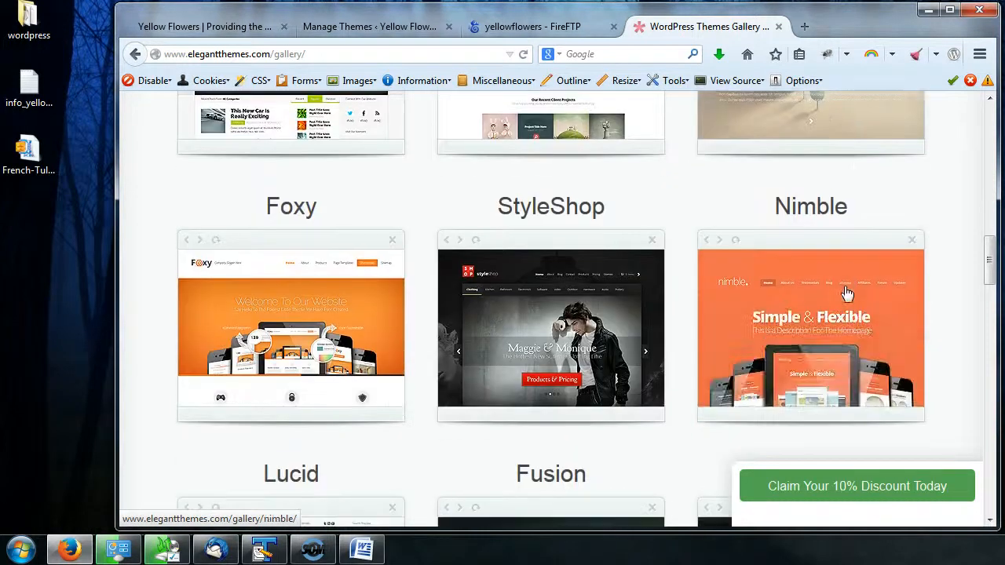
pyautogui.scroll(-5, 581, 254)
pyautogui.scroll(15, 732, 257)
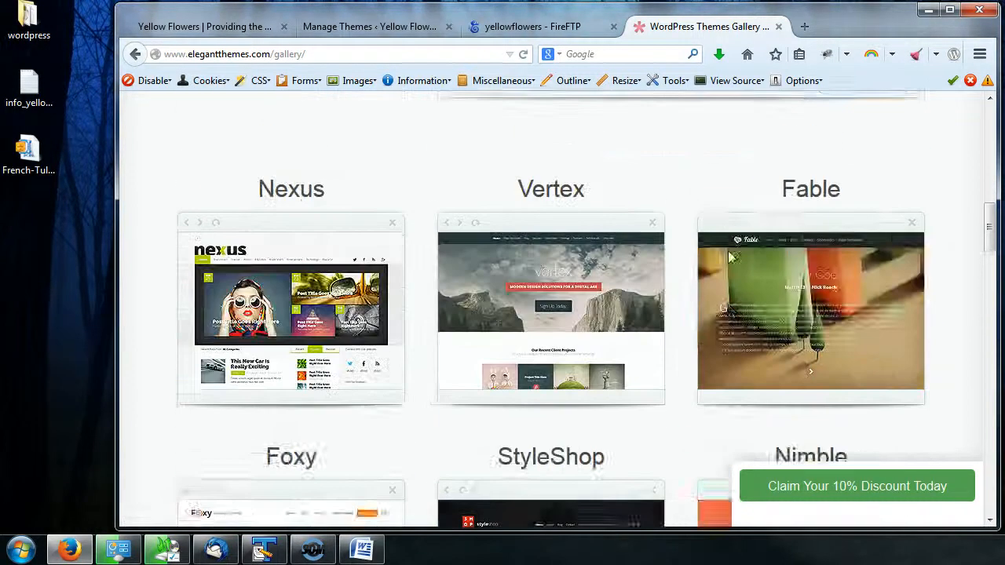
pyautogui.scroll(7, 407, 256)
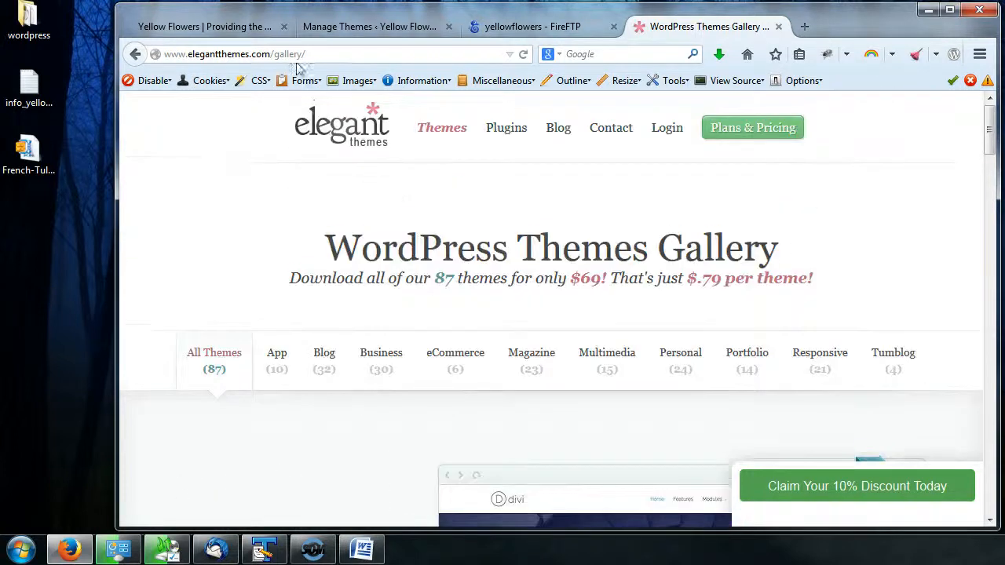
# - Open themeforest.com in a new browser tab
pyautogui.click(235, 51)
pyautogui.click(232, 55)
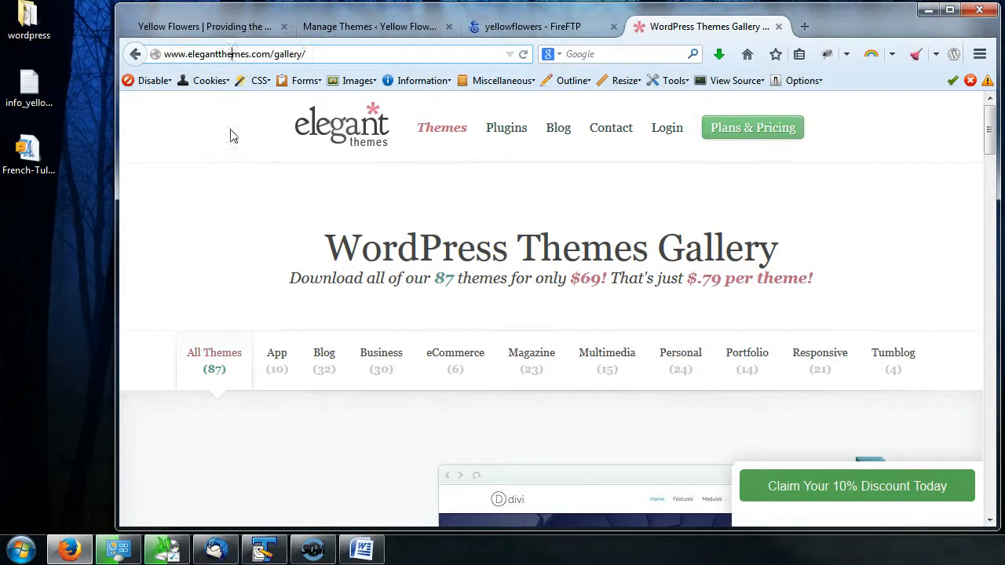
pyautogui.doubleClick(232, 54)
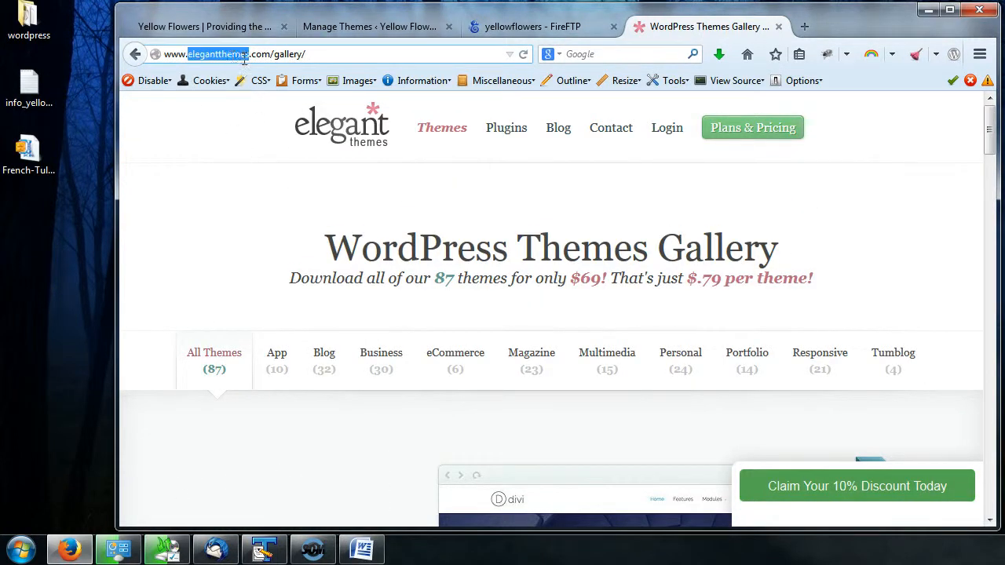
pyautogui.click(804, 25)
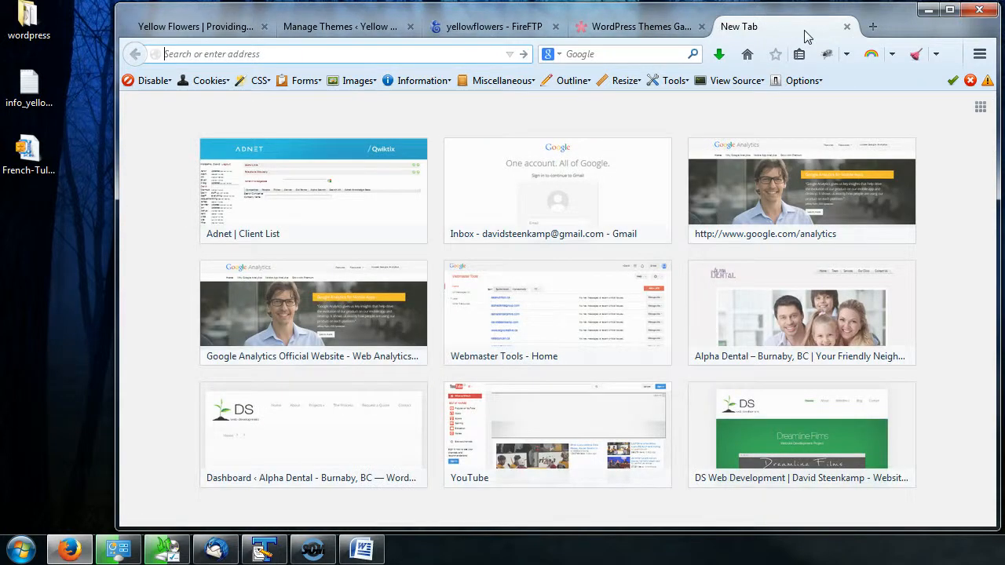
pyautogui.write('themefor')
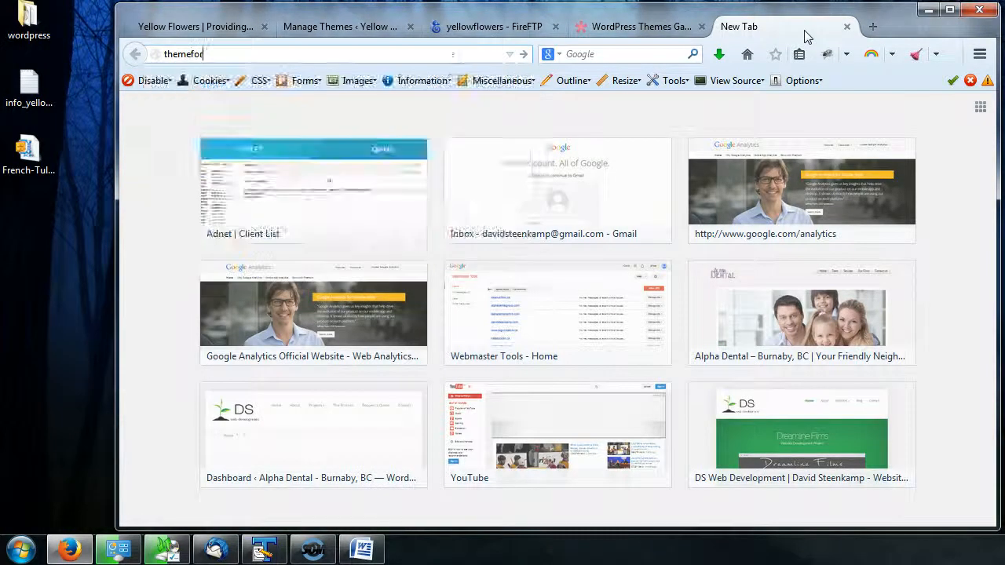
pyautogui.write('est.com')
pyautogui.press('Return')
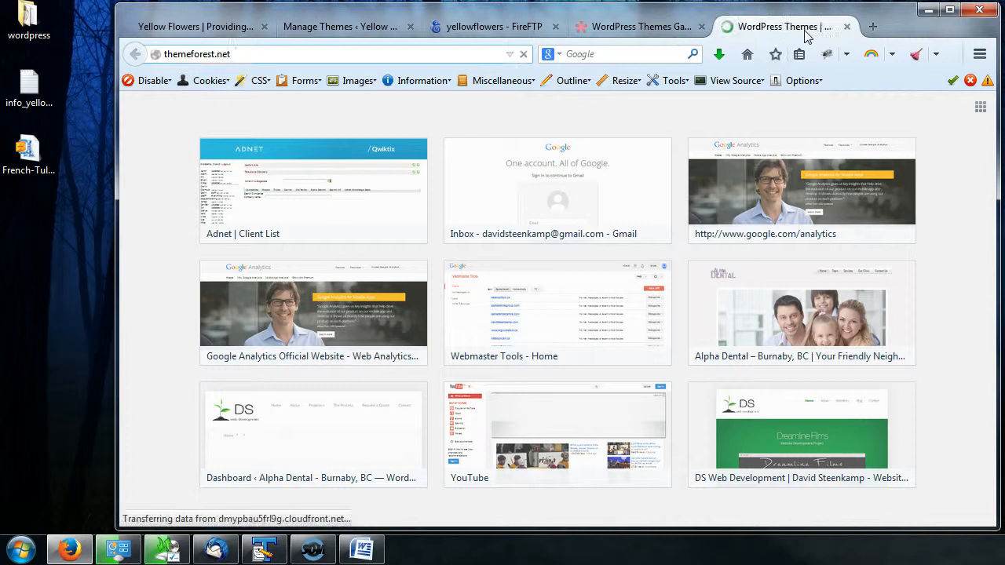
pyautogui.moveTo(567, 125)
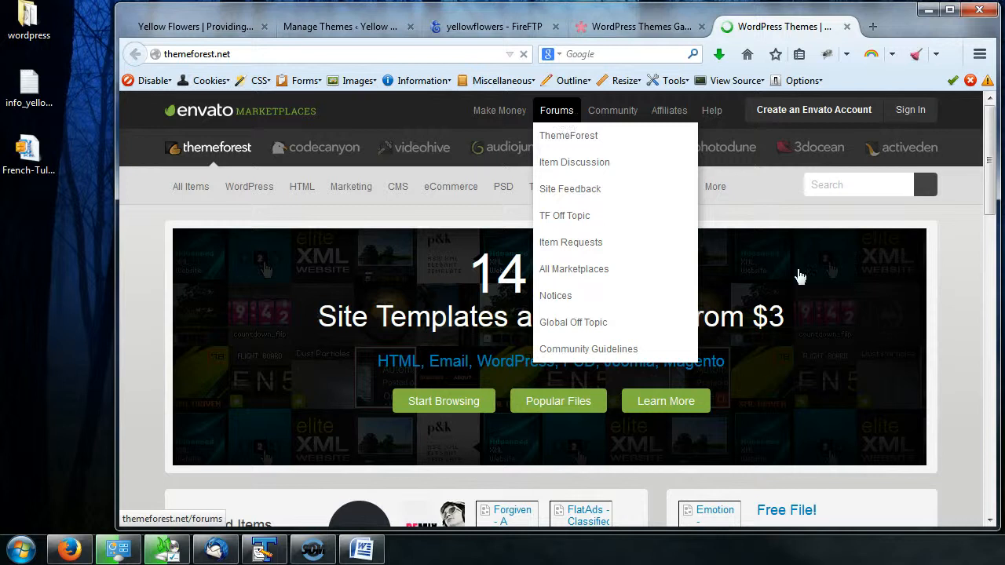
# - Return to the Elegant Themes gallery tab and scroll through the listed themes
pyautogui.click(654, 28)
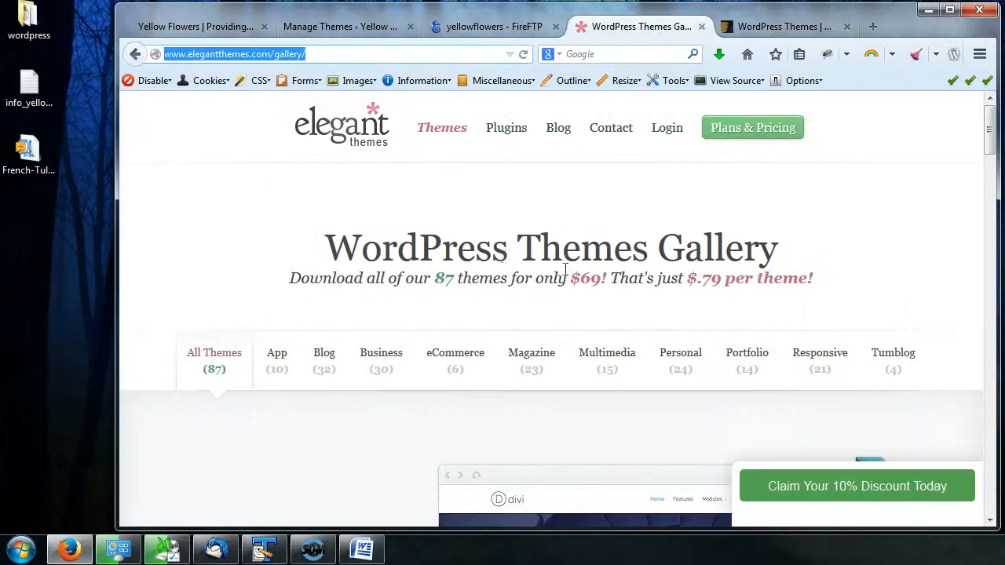
pyautogui.scroll(-5, 522, 284)
pyautogui.scroll(5, 521, 287)
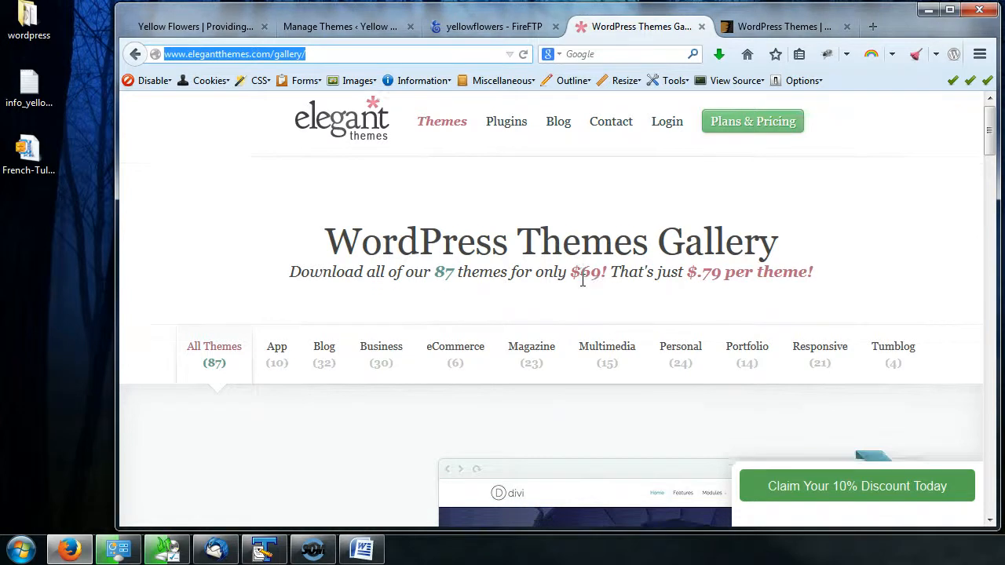
pyautogui.scroll(-3, 582, 282)
pyautogui.scroll(-2, 584, 280)
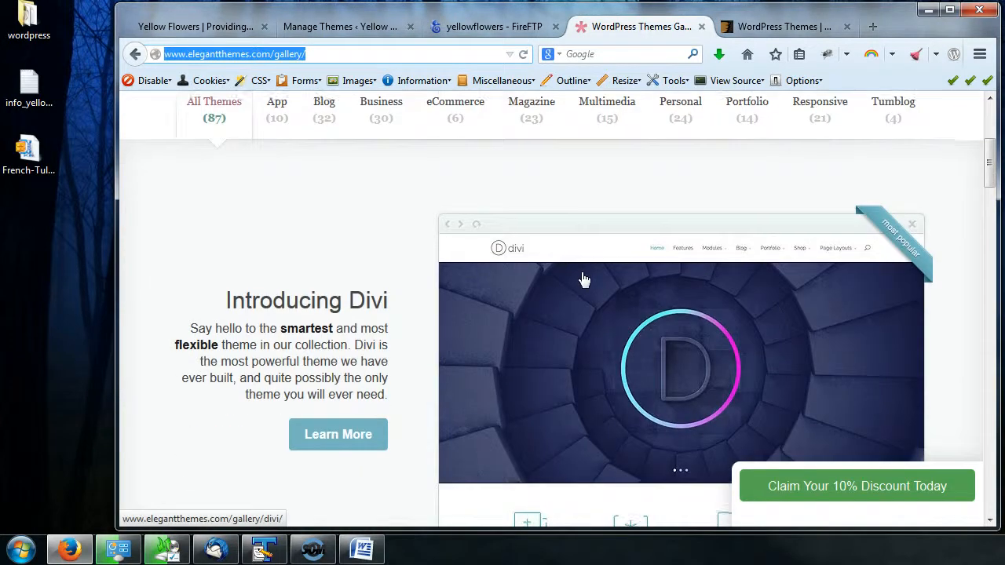
pyautogui.scroll(-3, 584, 280)
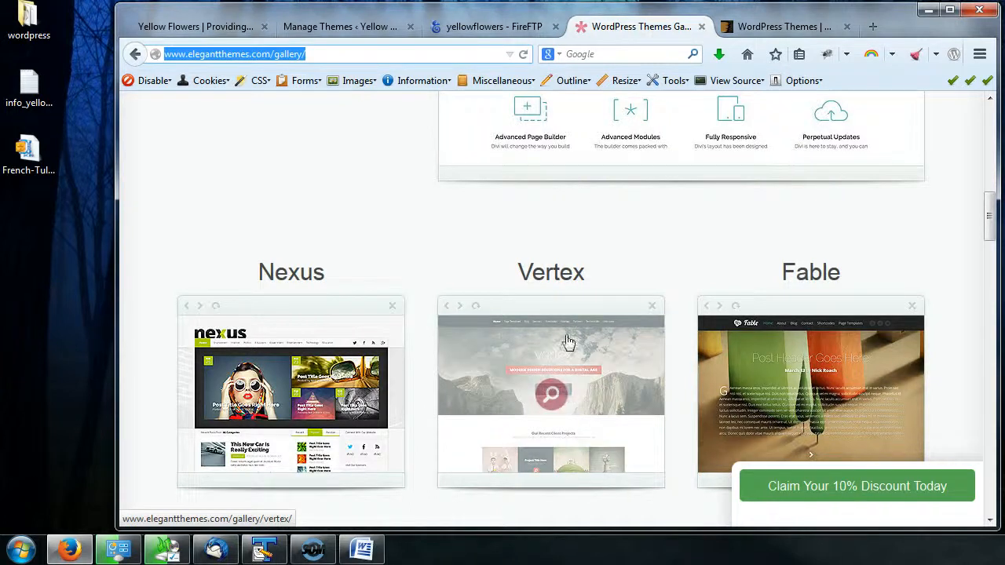
pyautogui.scroll(-2, 635, 294)
pyautogui.scroll(-5, 634, 293)
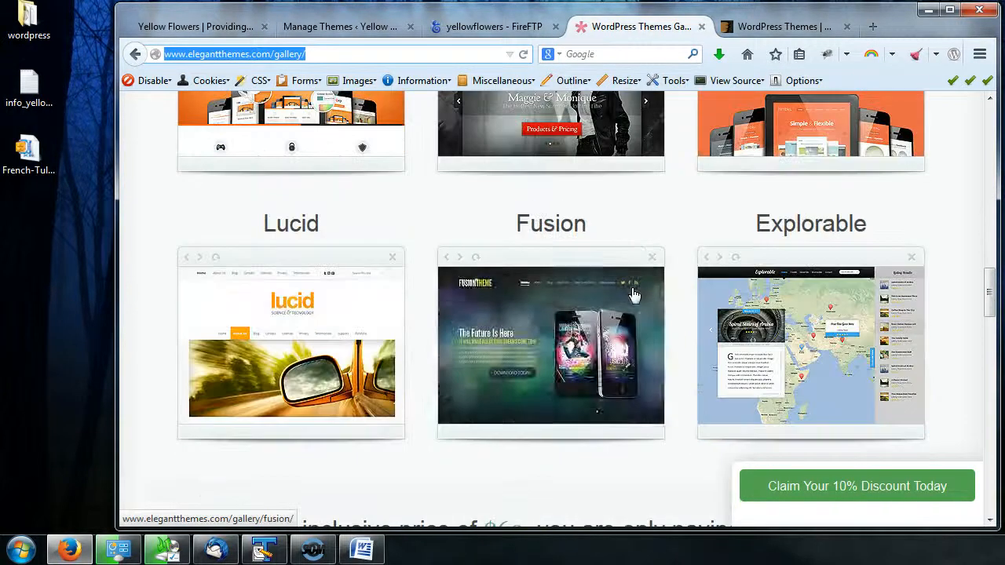
pyautogui.scroll(-5, 634, 293)
pyautogui.scroll(-8, 581, 285)
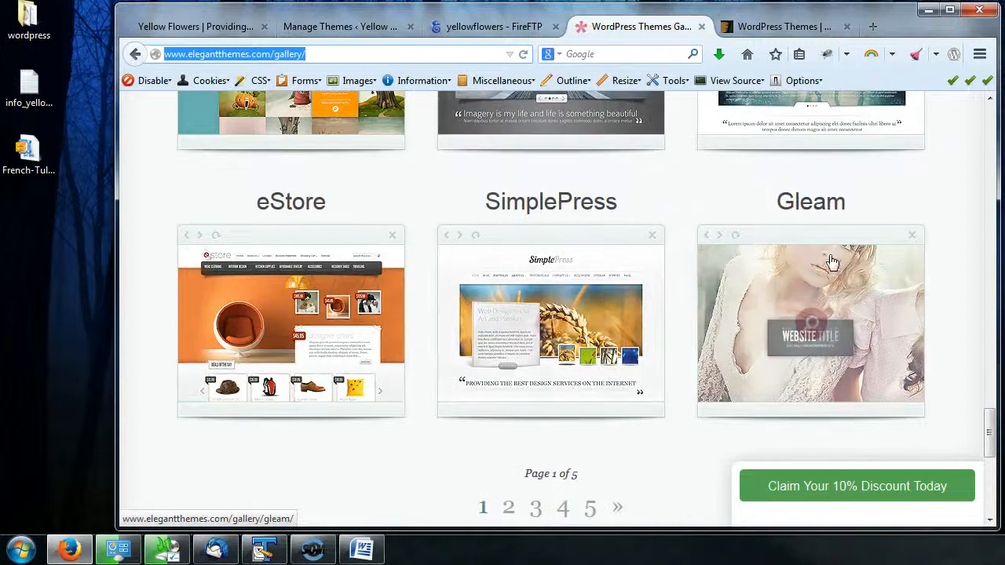
pyautogui.scroll(-3, 594, 353)
pyautogui.scroll(15, 540, 318)
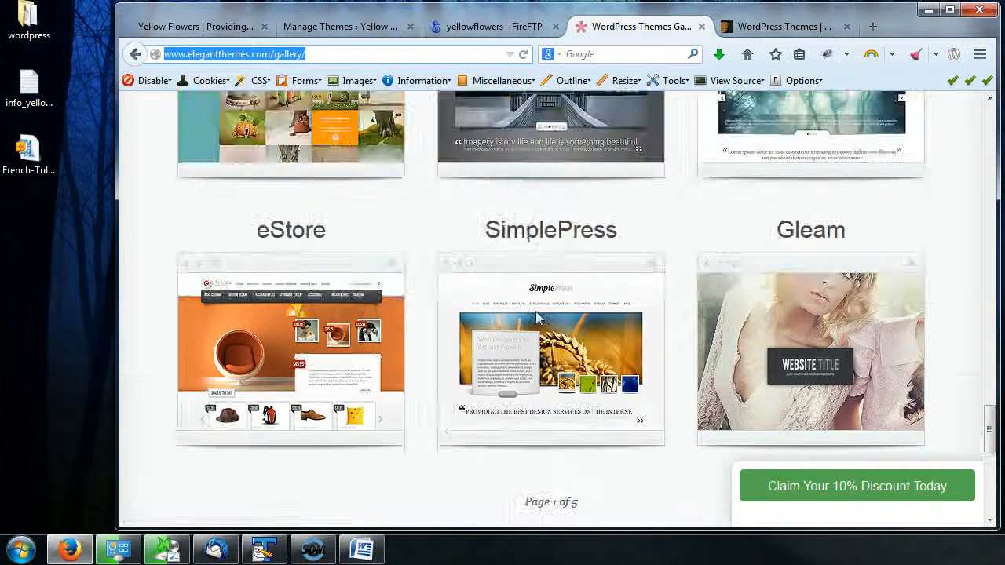
pyautogui.scroll(12, 540, 318)
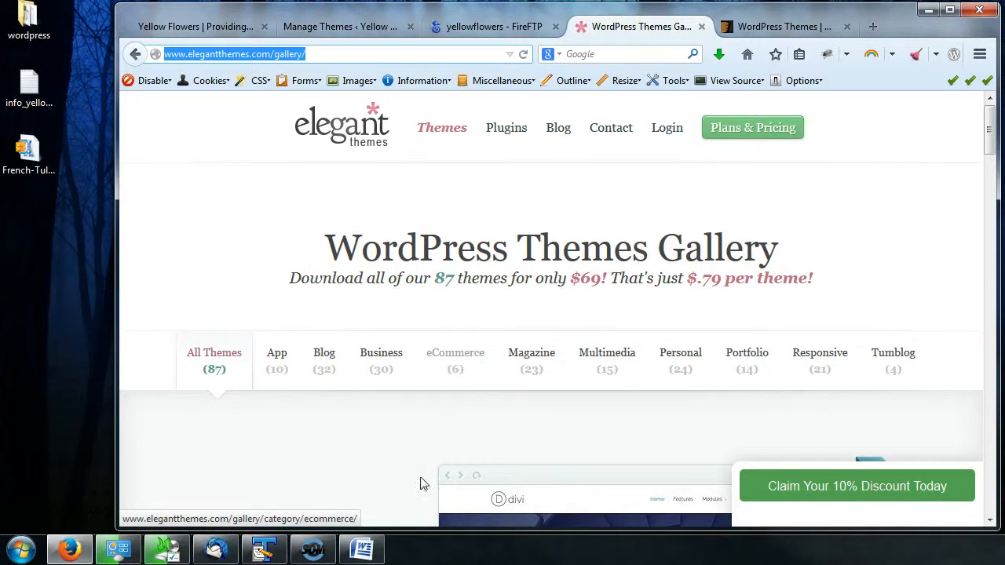
# - Filter the Elegant Themes gallery to the eCommerce category and browse its themes
pyautogui.click(463, 358)
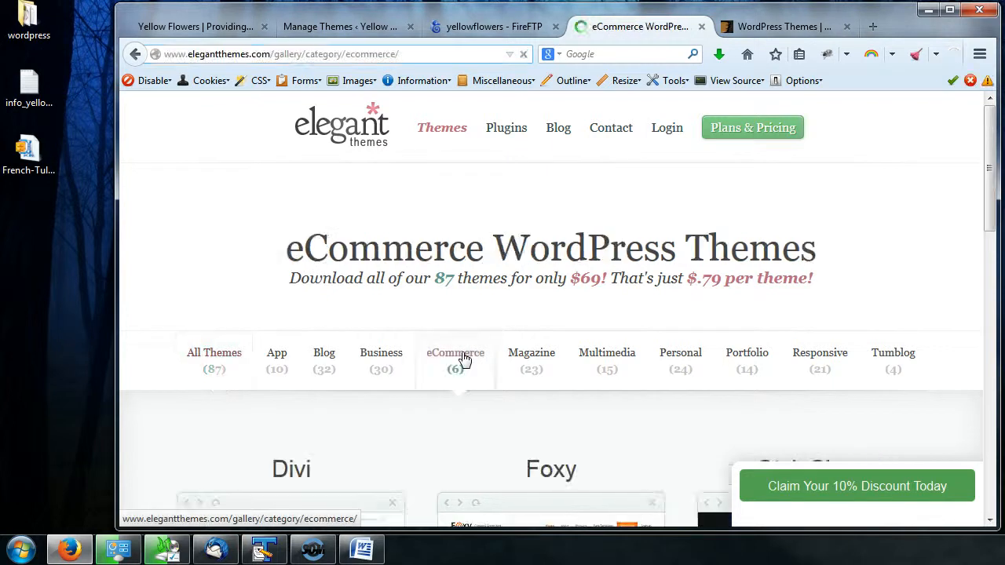
pyautogui.scroll(-3, 709, 281)
pyautogui.scroll(-5, 709, 281)
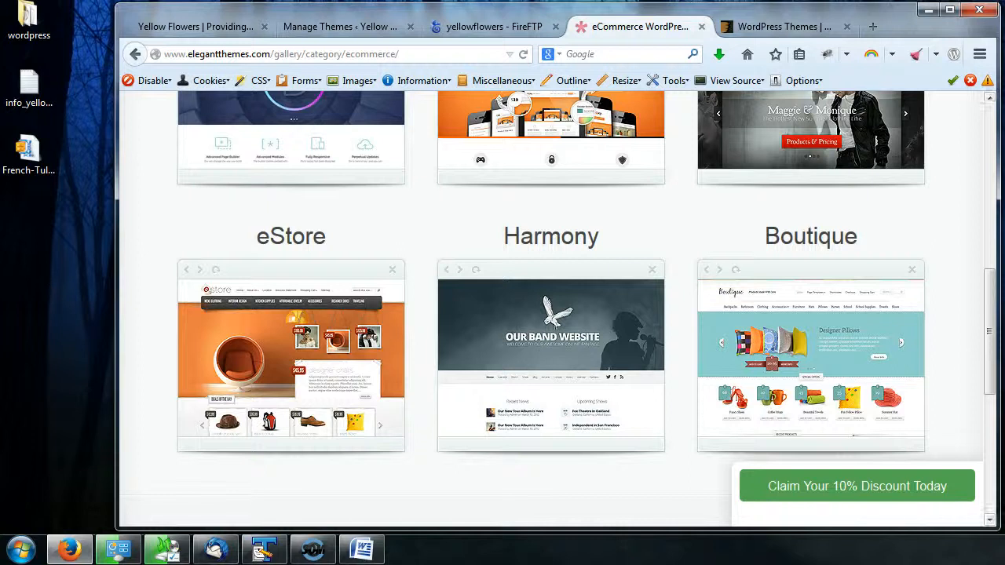
pyautogui.moveTo(994, 369); pyautogui.dragTo(996, 340)
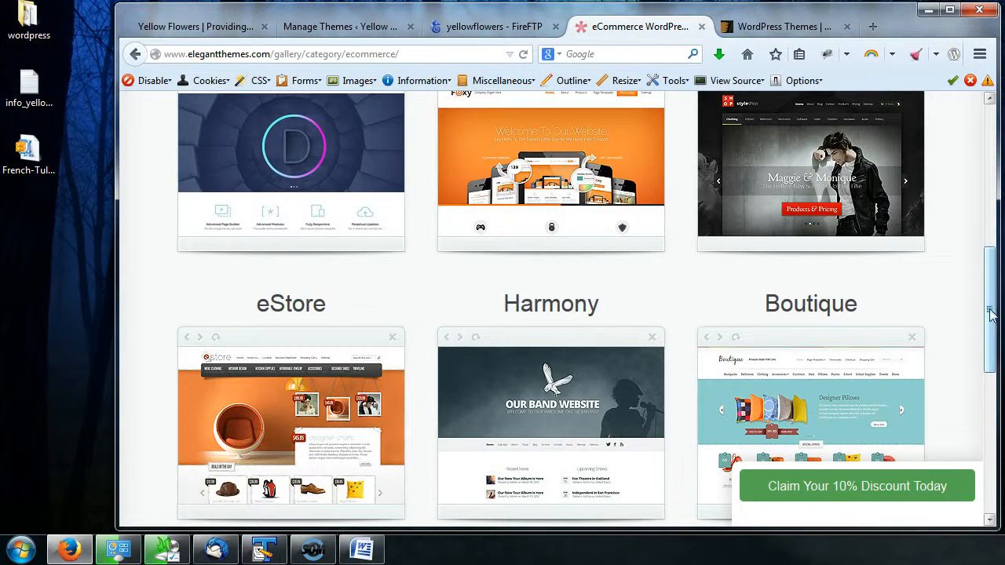
pyautogui.moveTo(991, 314); pyautogui.dragTo(993, 292)
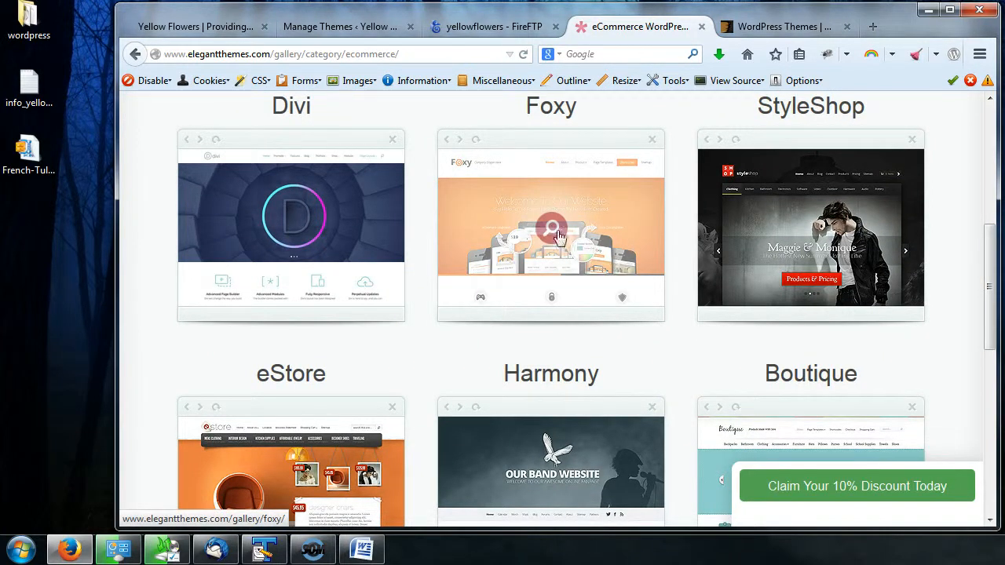
pyautogui.moveTo(994, 271); pyautogui.dragTo(991, 336)
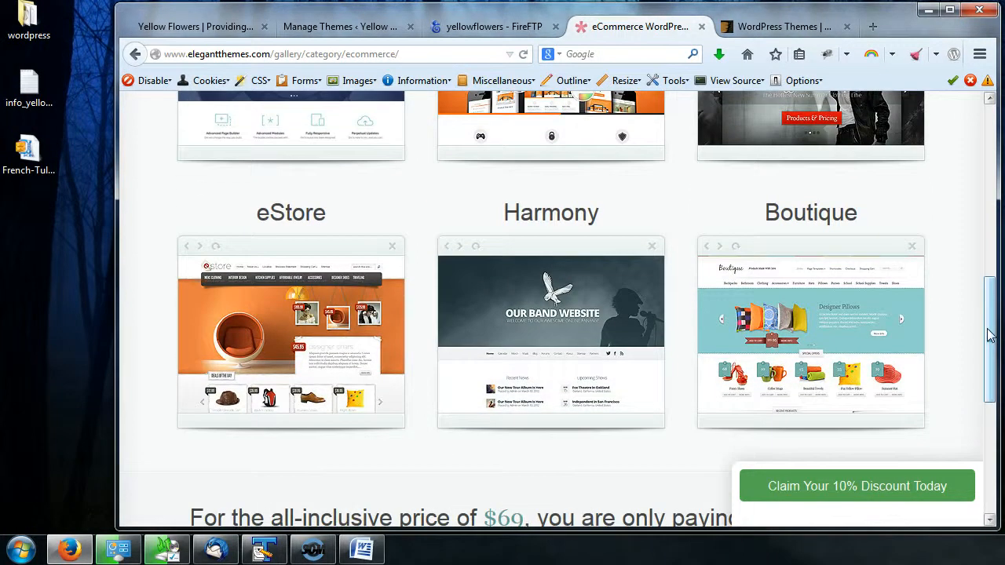
# - Open the Boutique theme's page and launch its live theme demo
pyautogui.click(812, 342)
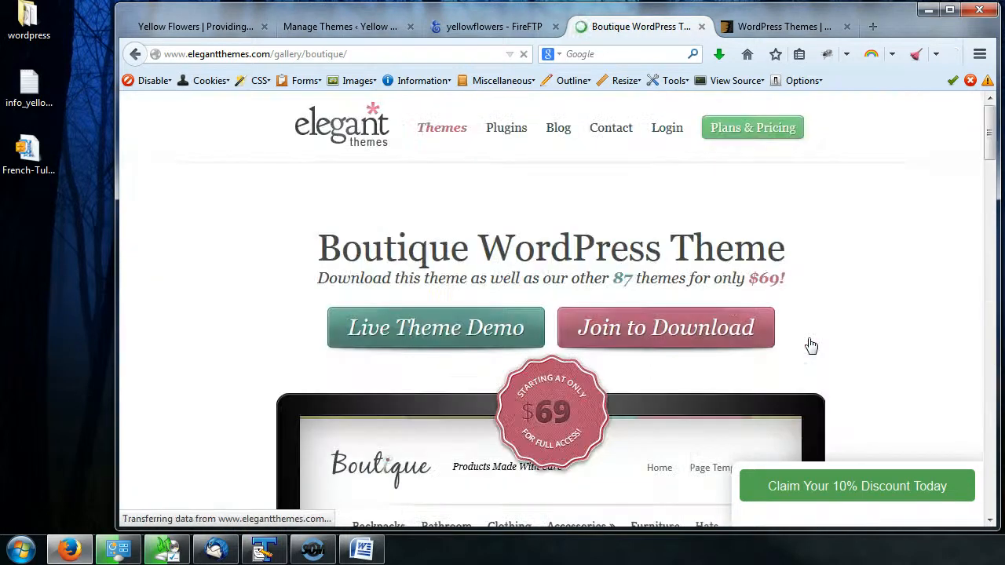
pyautogui.scroll(-3, 853, 313)
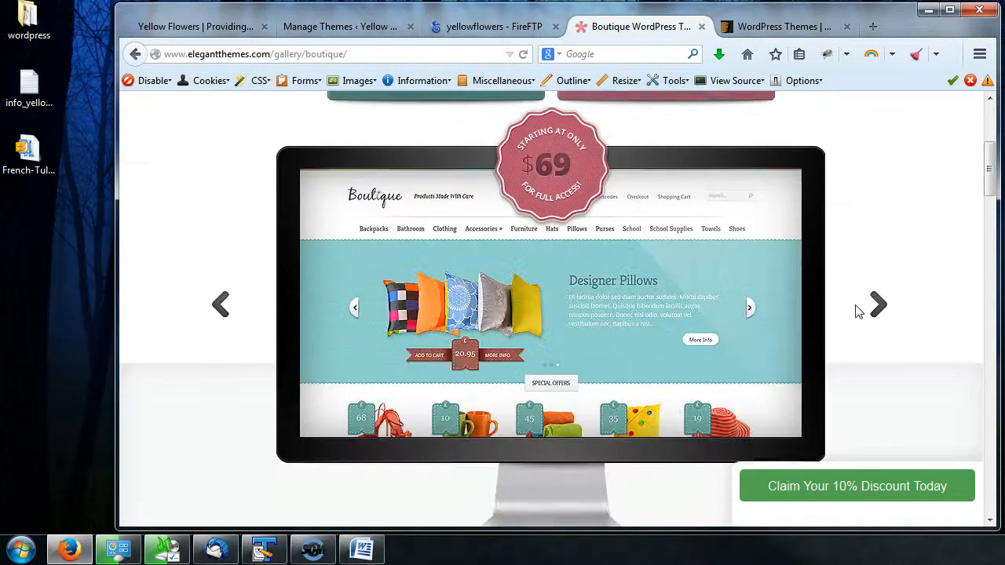
pyautogui.scroll(2, 856, 311)
pyautogui.click(446, 249)
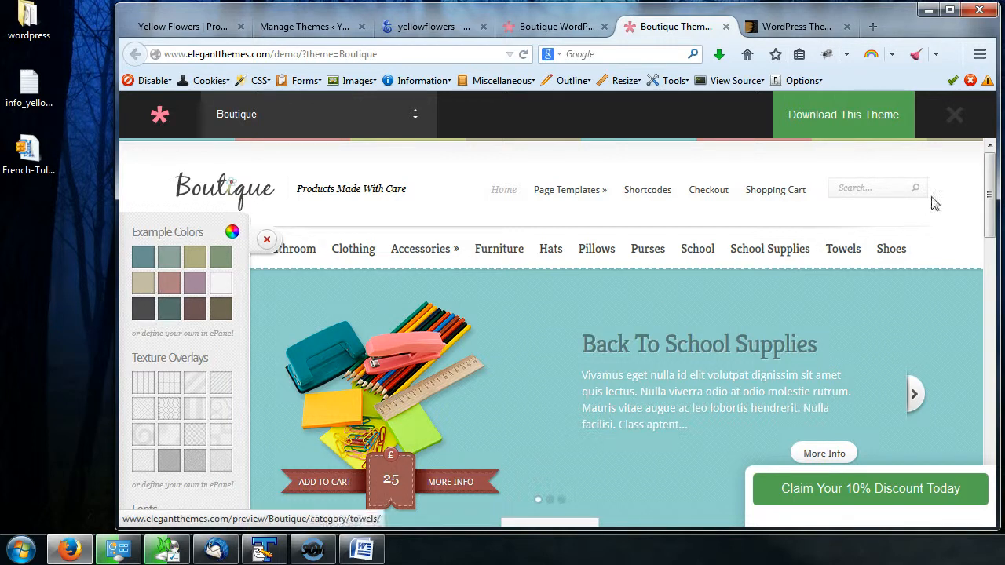
# - Scroll the Boutique demo page and try a few of the example colour swatches
pyautogui.moveTo(990, 186); pyautogui.dragTo(989, 210)
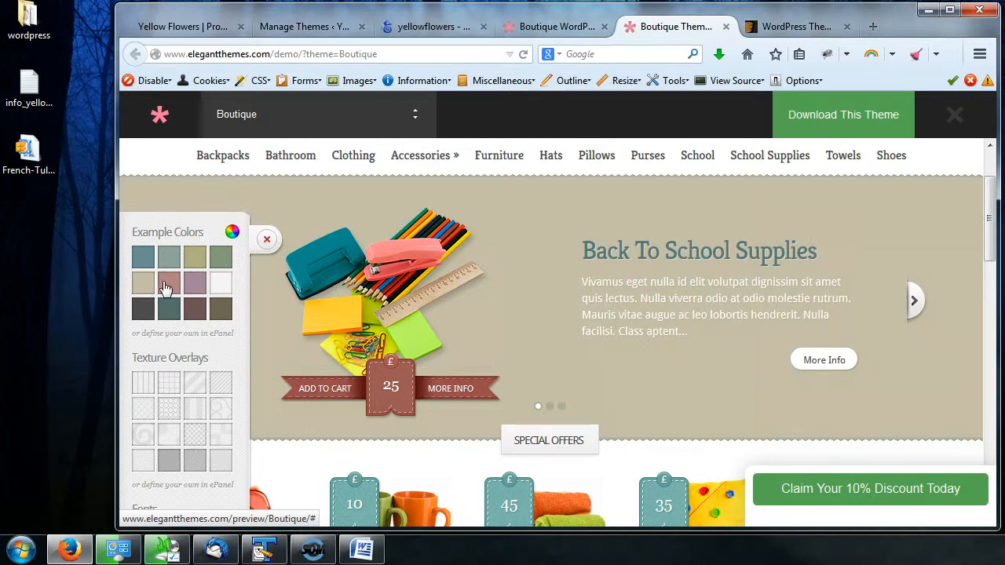
pyautogui.click(165, 289)
pyautogui.click(223, 311)
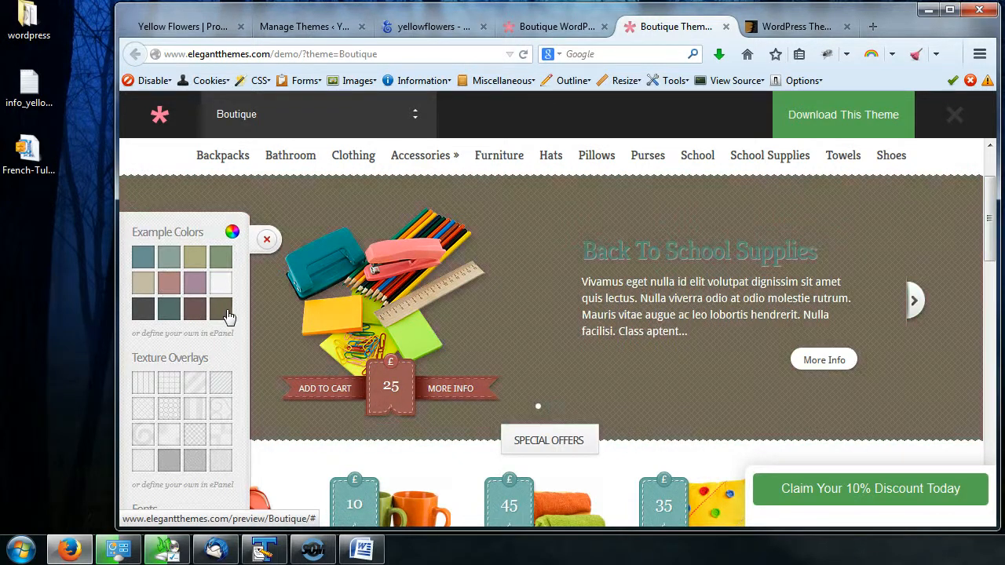
pyautogui.click(143, 259)
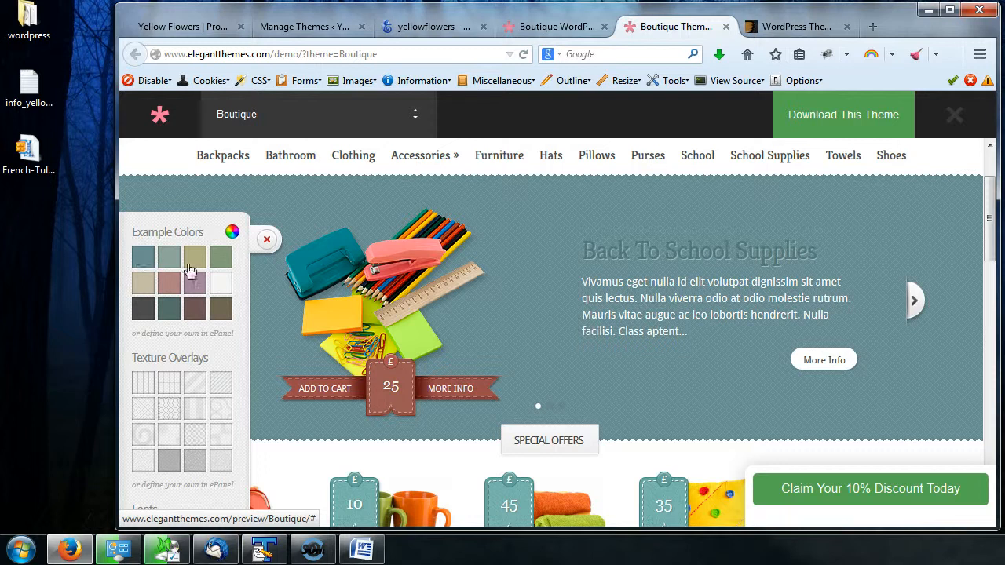
# - Open the demo's custom colour picker, pick the background colour d7d9a5, and close the picker
pyautogui.click(233, 234)
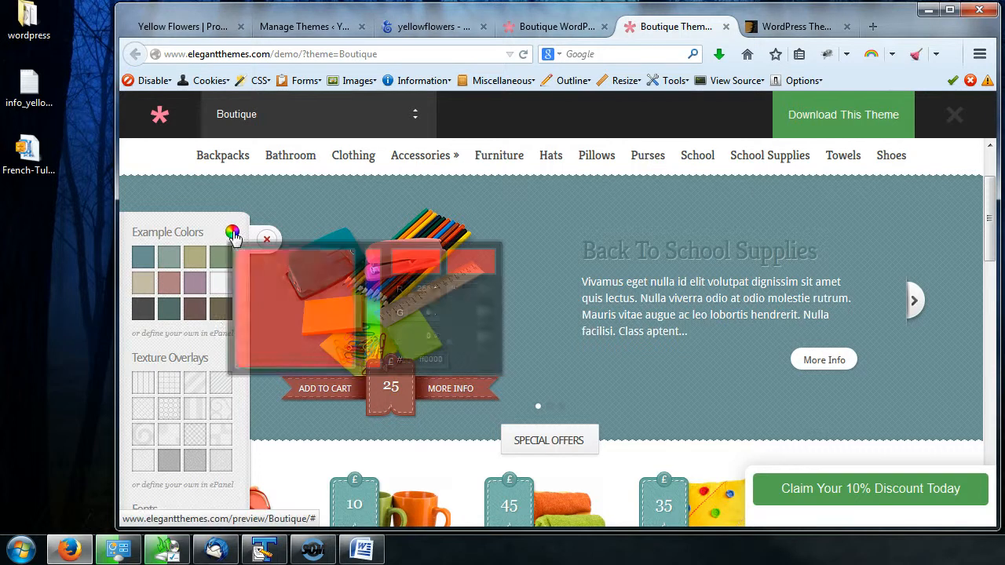
pyautogui.moveTo(373, 322); pyautogui.dragTo(374, 343)
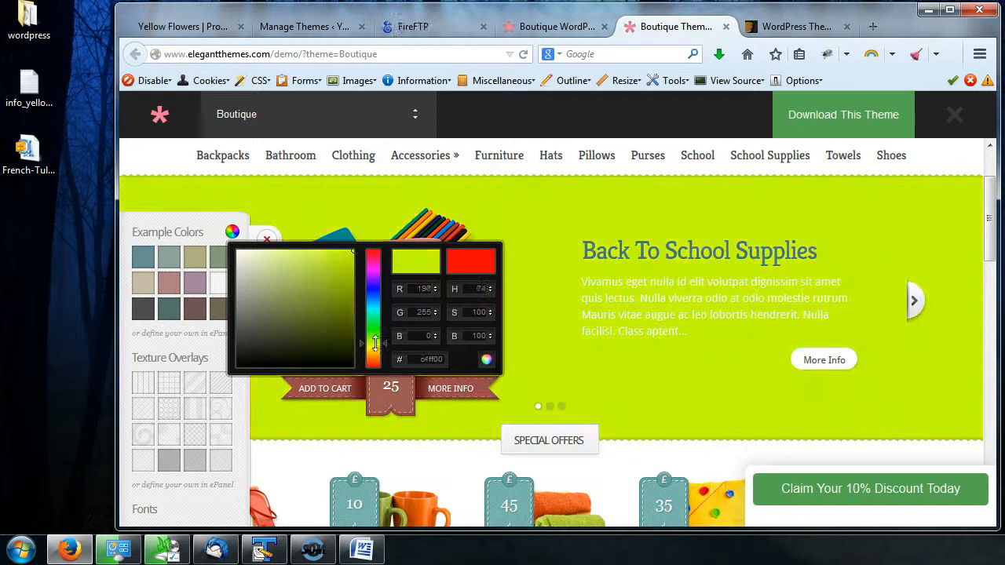
pyautogui.moveTo(314, 260); pyautogui.dragTo(311, 277)
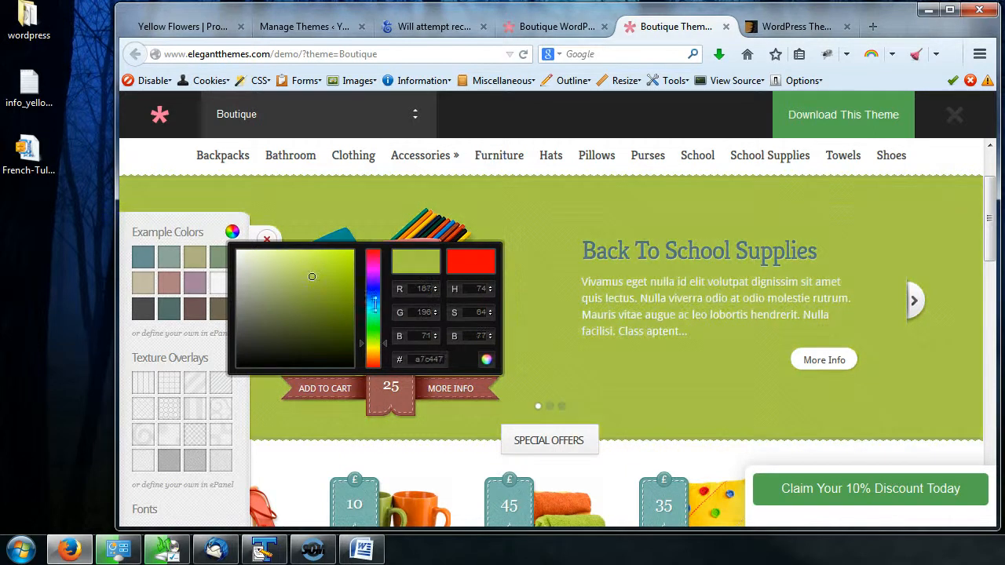
pyautogui.moveTo(373, 340)
pyautogui.mouseDown()
pyautogui.moveTo(374, 350)
pyautogui.moveTo(384, 345)
pyautogui.moveTo(373, 346)
pyautogui.mouseUp()
pyautogui.moveTo(330, 276)
pyautogui.mouseDown()
pyautogui.moveTo(341, 254)
pyautogui.moveTo(280, 285)
pyautogui.moveTo(264, 268)
pyautogui.mouseUp()
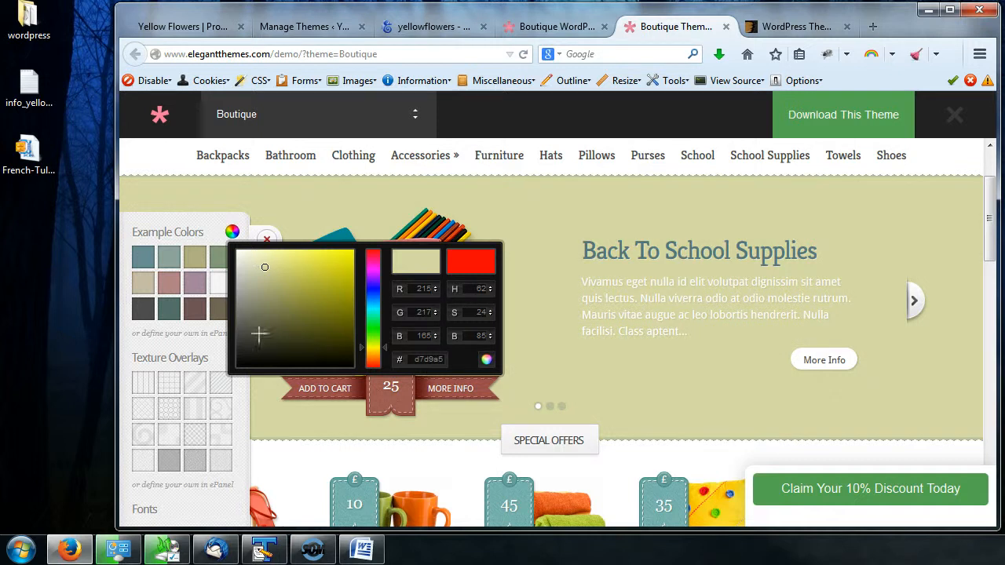
pyautogui.click(268, 239)
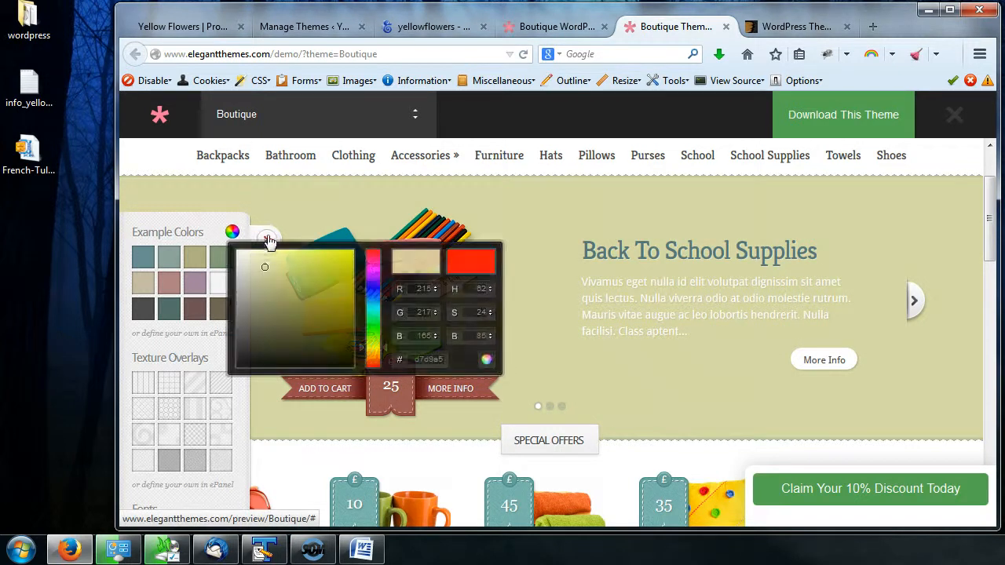
# - Try two more example colours and several texture overlays on the Boutique demo background
pyautogui.click(200, 281)
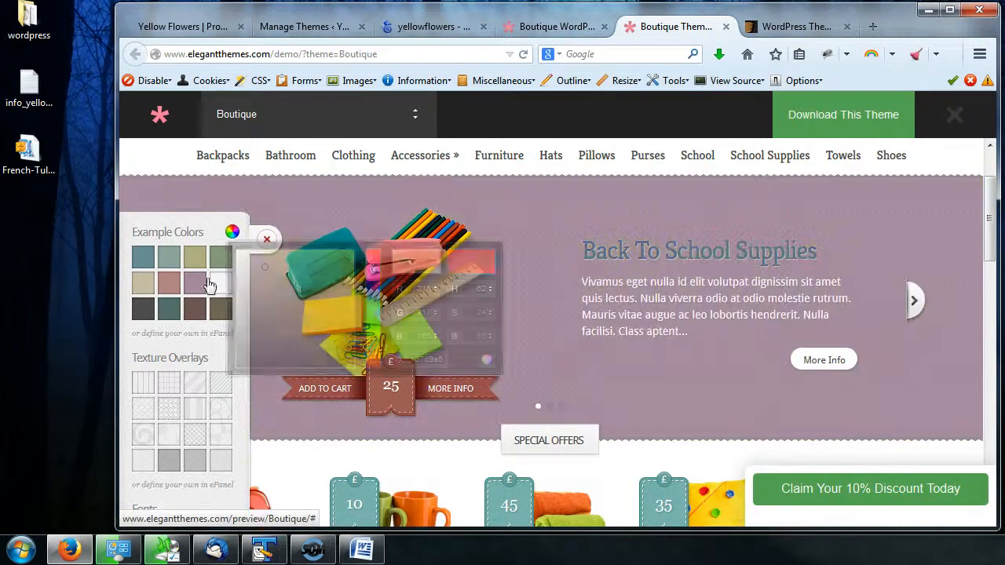
pyautogui.click(222, 289)
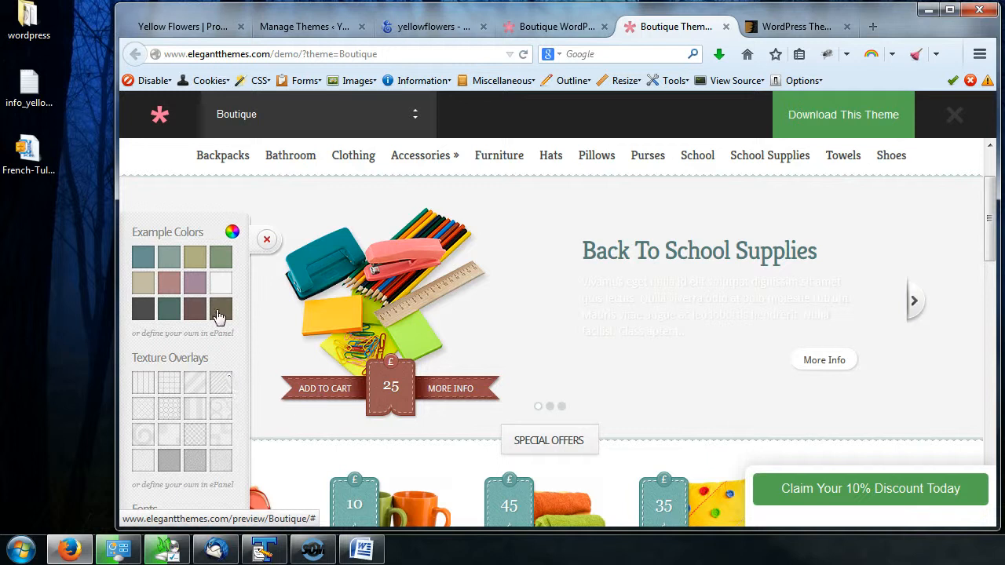
pyautogui.click(199, 390)
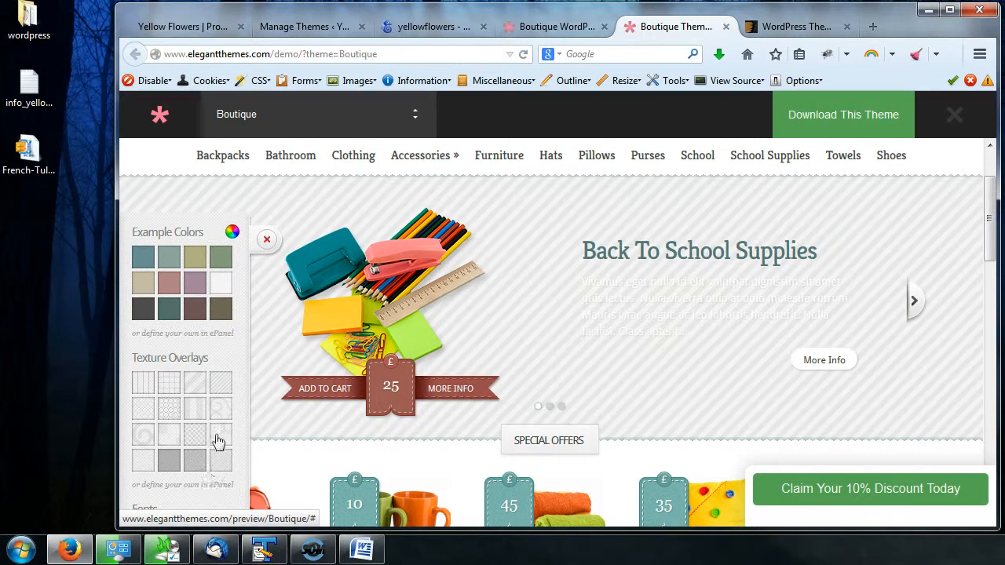
pyautogui.click(168, 410)
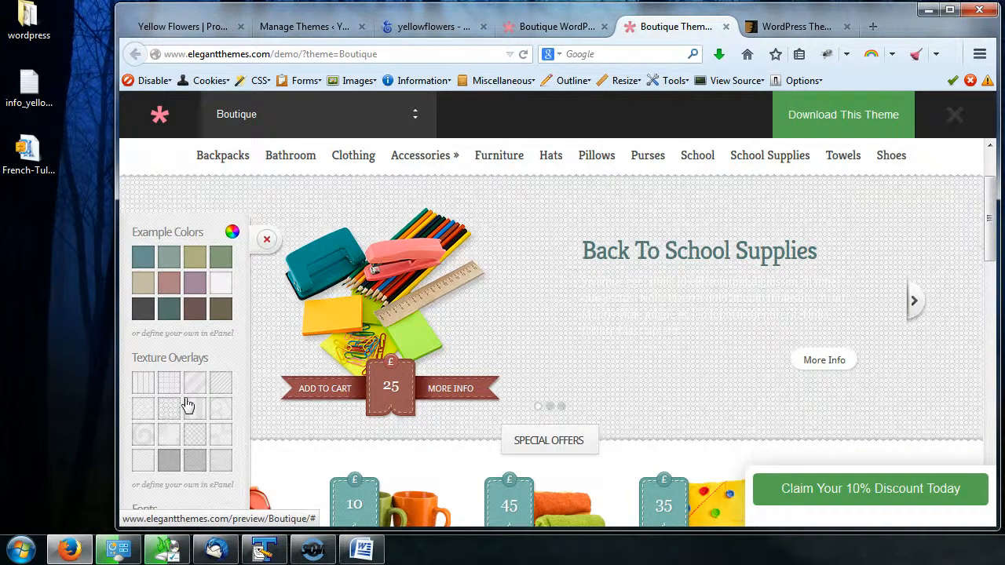
pyautogui.click(222, 464)
pyautogui.click(142, 388)
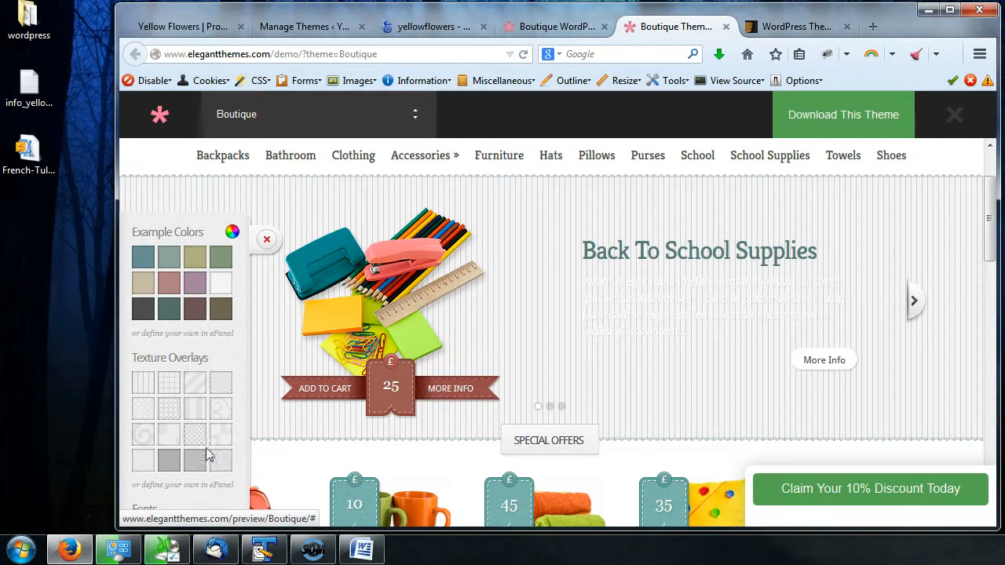
pyautogui.click(192, 410)
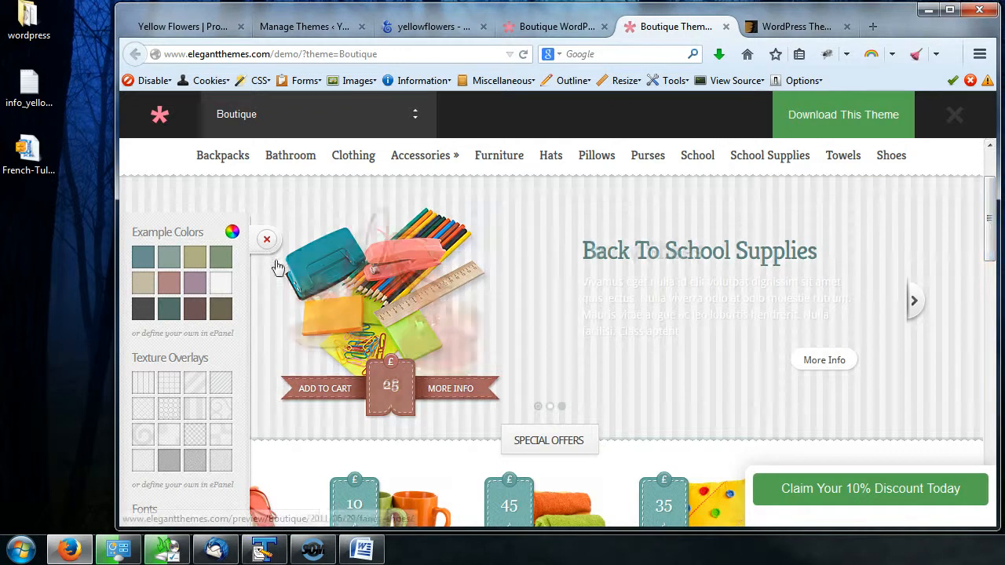
# - Switch the demo through a few more example colour swatches
pyautogui.click(168, 289)
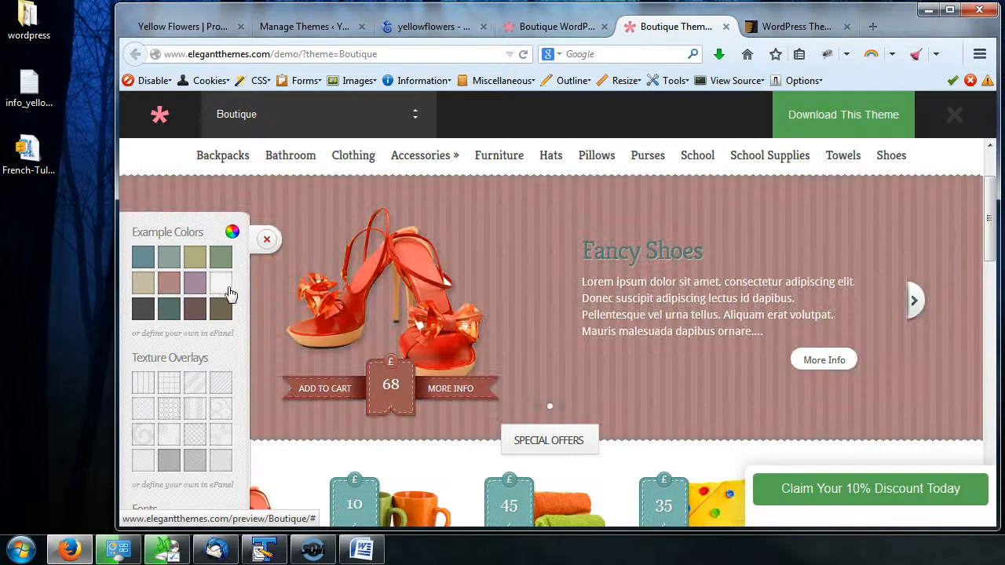
pyautogui.click(150, 259)
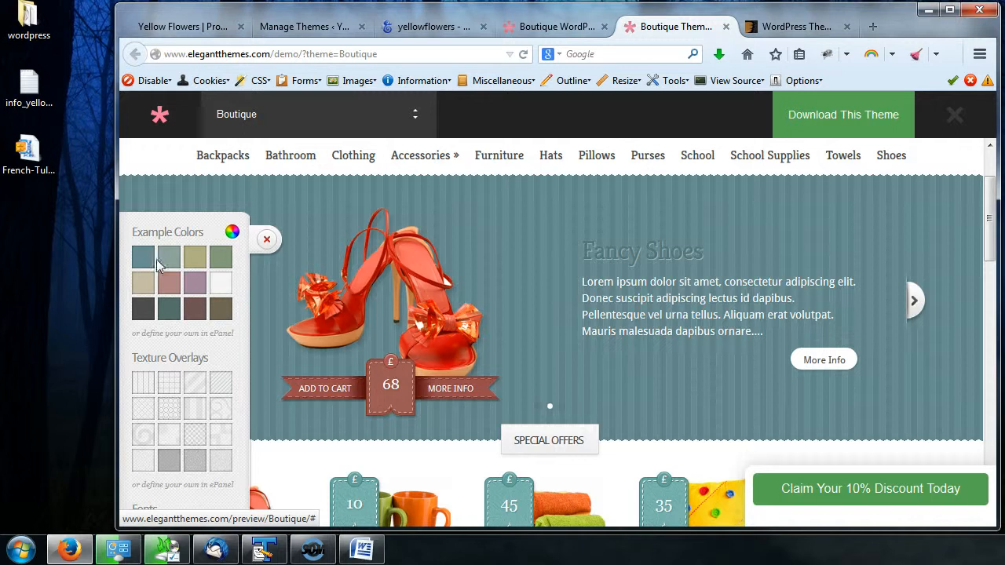
pyautogui.click(177, 264)
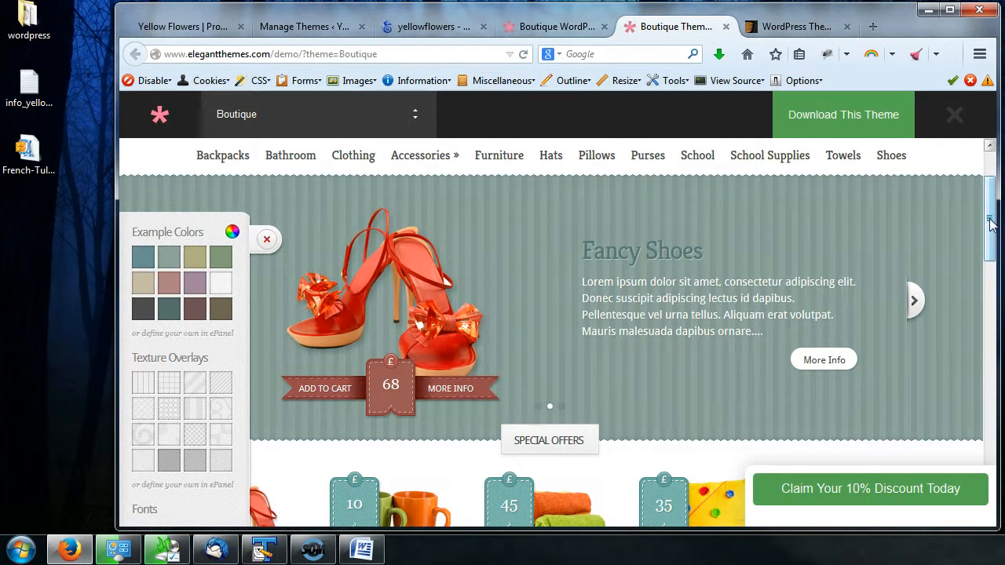
# - Open the theme download page in the Elegant Themes members area and scroll through it
pyautogui.click(849, 127)
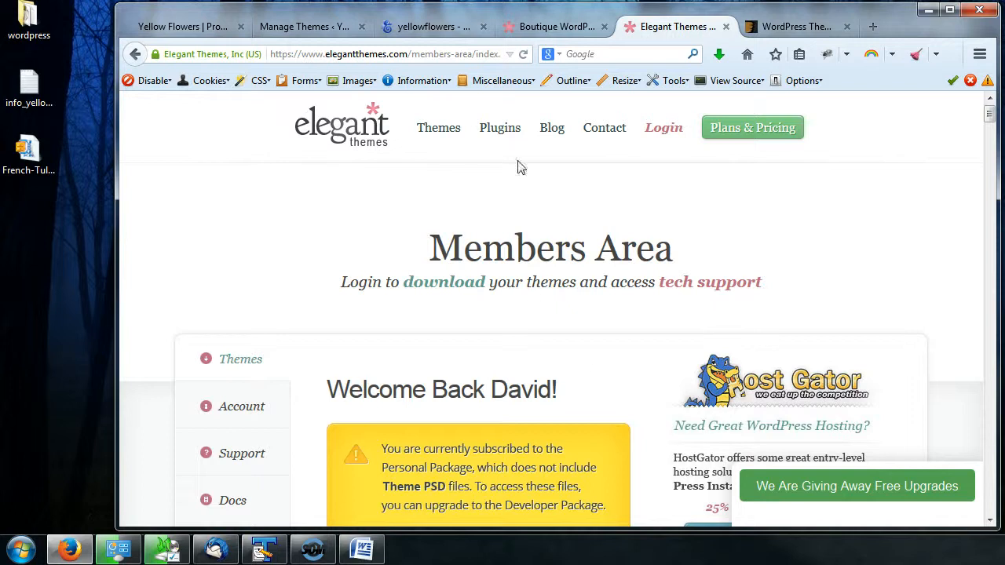
pyautogui.scroll(-3, 518, 168)
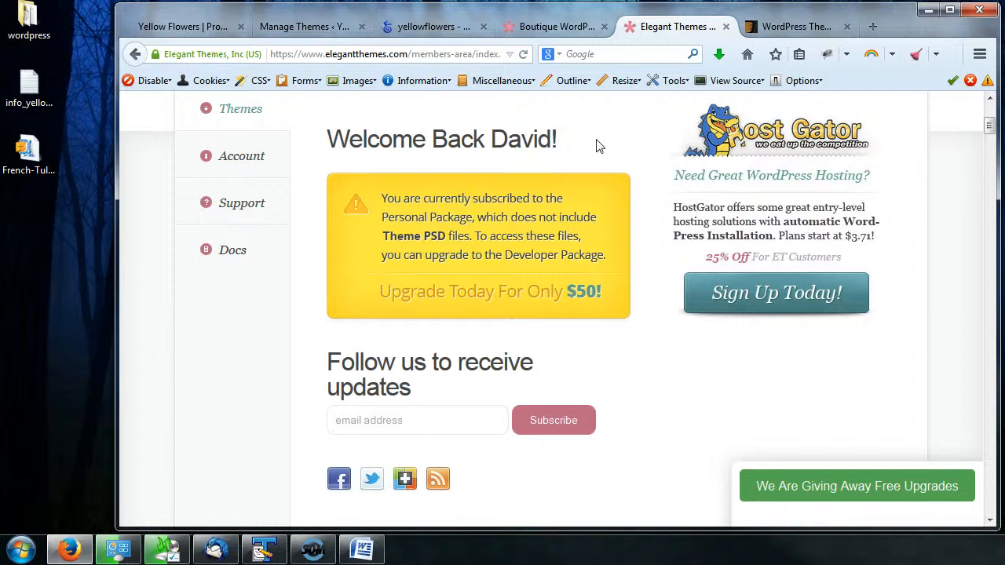
pyautogui.scroll(-1, 598, 157)
pyautogui.scroll(3, 600, 164)
pyautogui.scroll(-1, 601, 188)
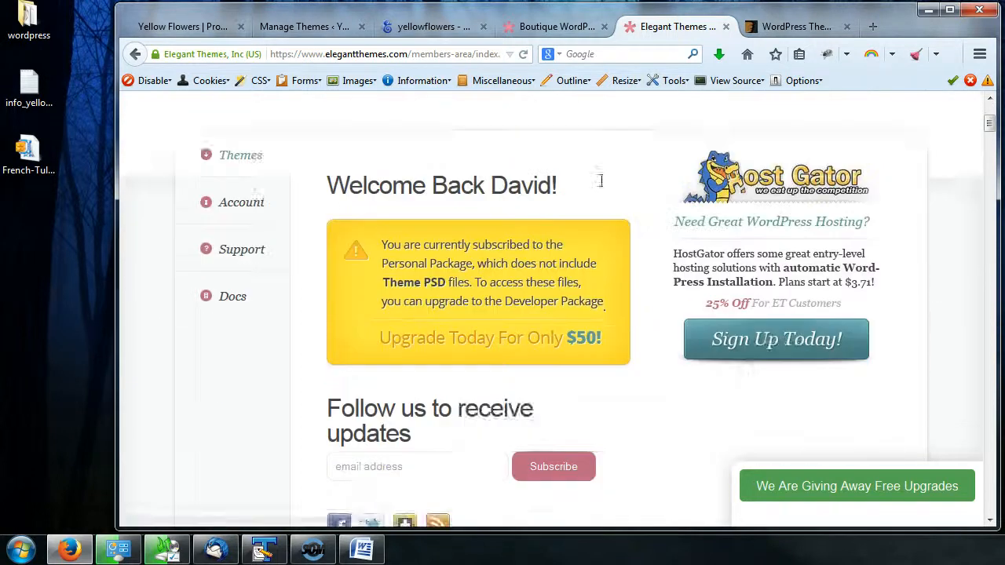
pyautogui.scroll(-9, 600, 189)
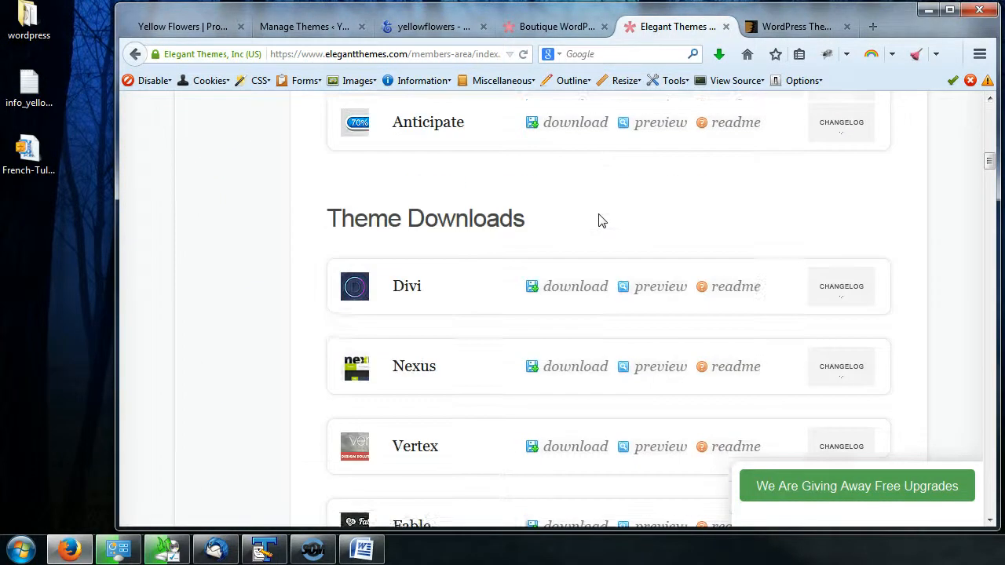
# - Find Boutique in the theme downloads list with "boutiq" and save its theme package zip file
pyautogui.hotkey('ctrl', 'f')
pyautogui.write('boutiq')
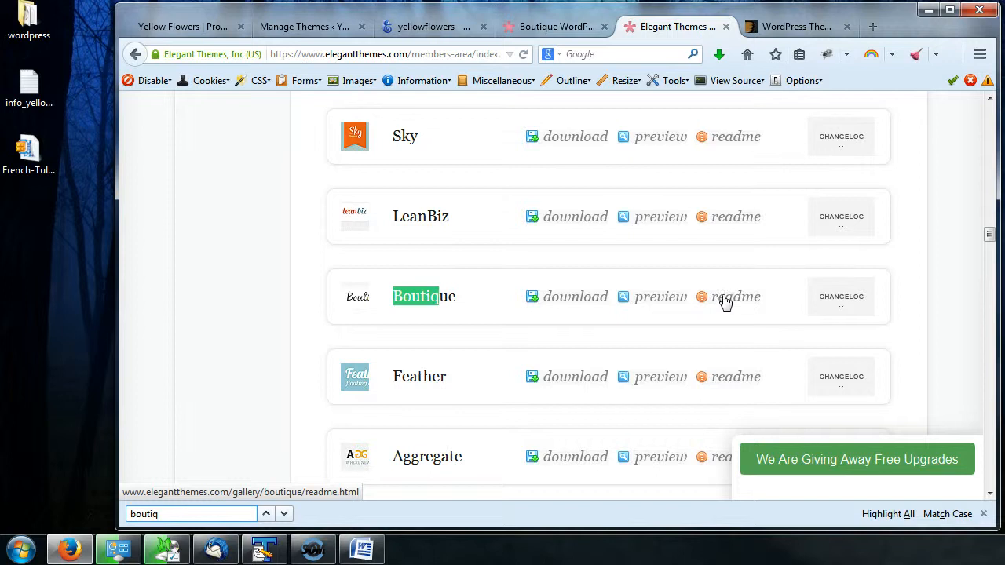
pyautogui.click(555, 304)
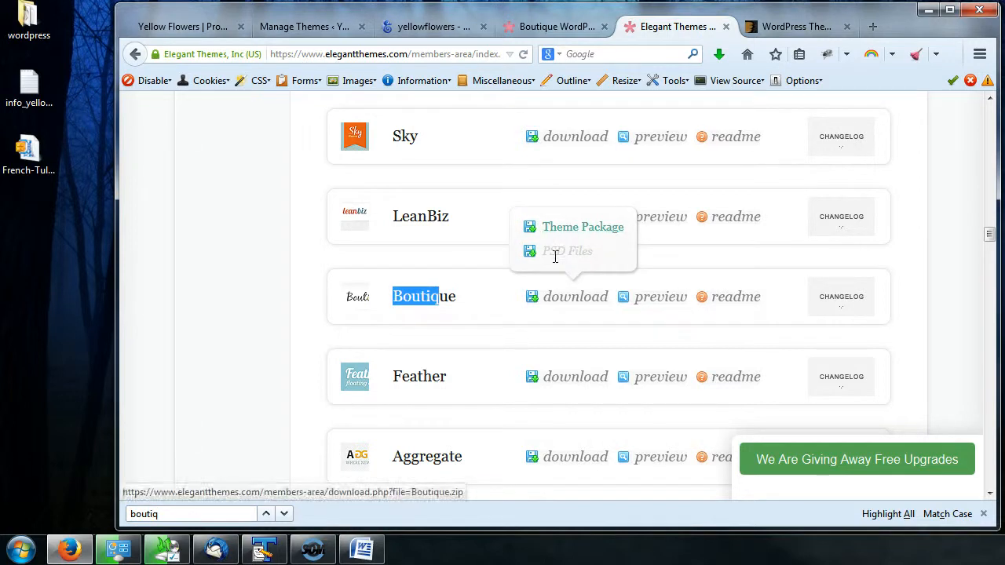
pyautogui.click(550, 255)
pyautogui.moveTo(550, 255); pyautogui.dragTo(600, 258)
pyautogui.click(595, 257)
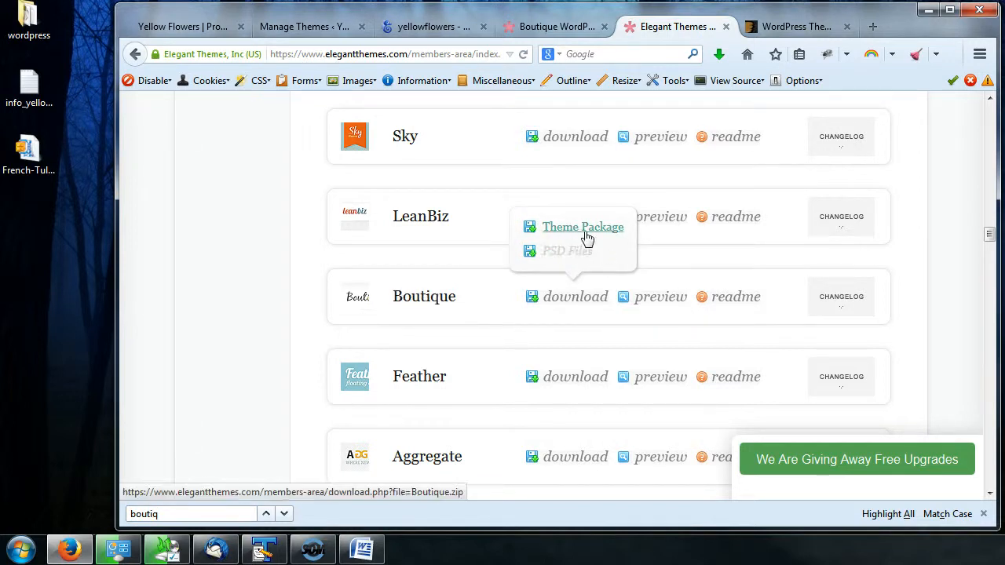
pyautogui.click(588, 229)
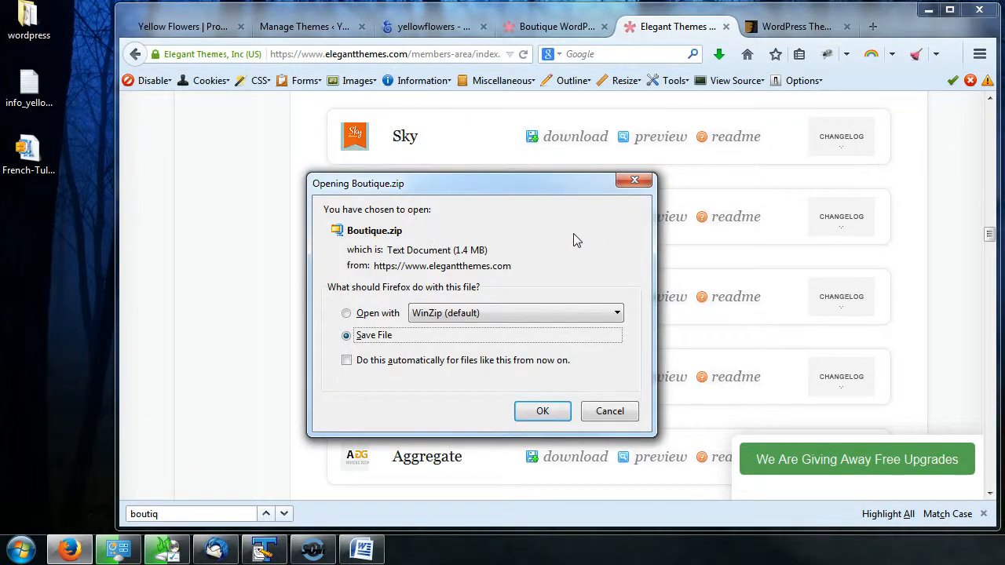
pyautogui.click(542, 413)
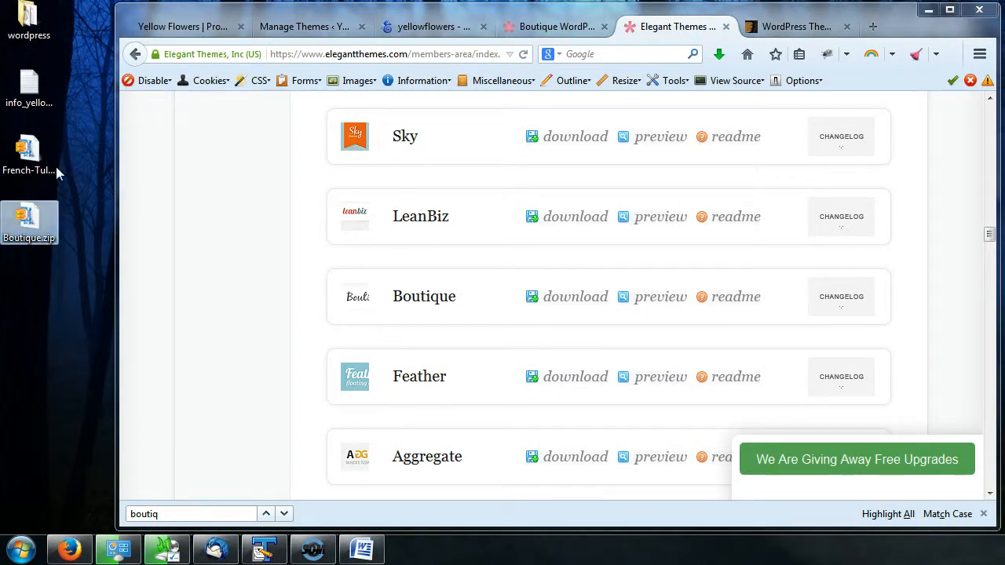
# - Delete the French-Tulipe zip file from the desktop
pyautogui.moveTo(33, 155)
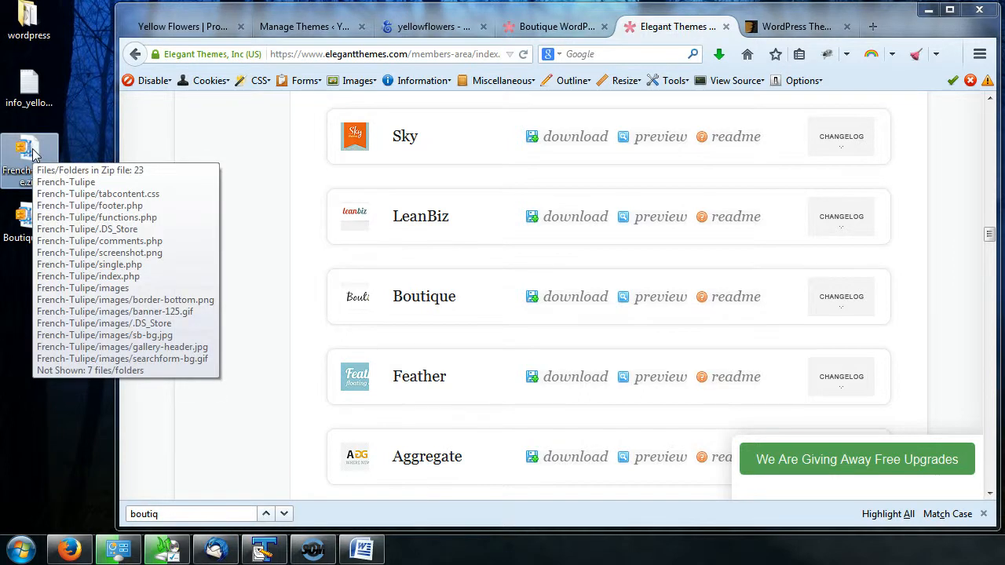
pyautogui.press('Delete')
pyautogui.press('Return')
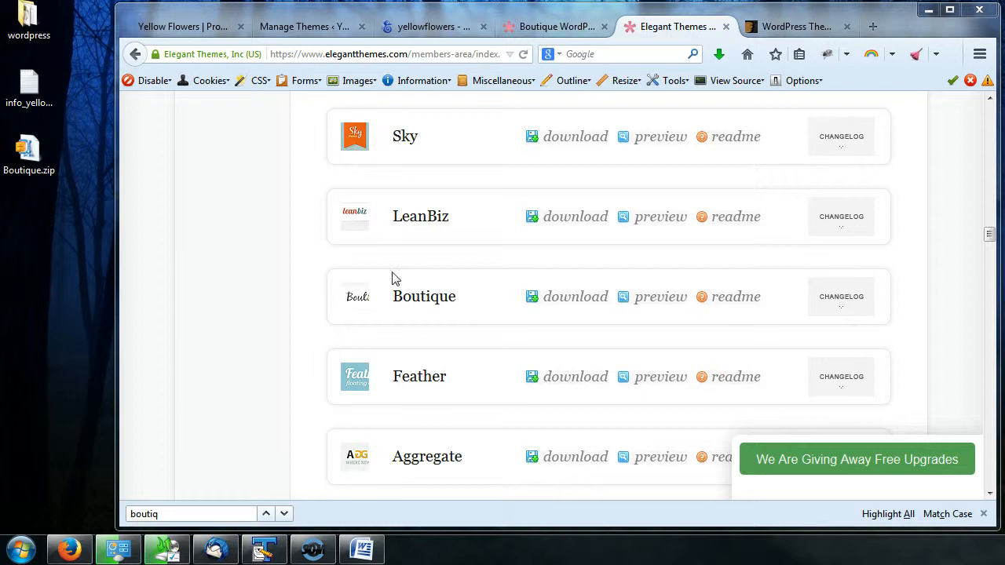
# - Open the Boutique theme's readme, close the find bar, and read through its setup instructions
pyautogui.click(730, 306)
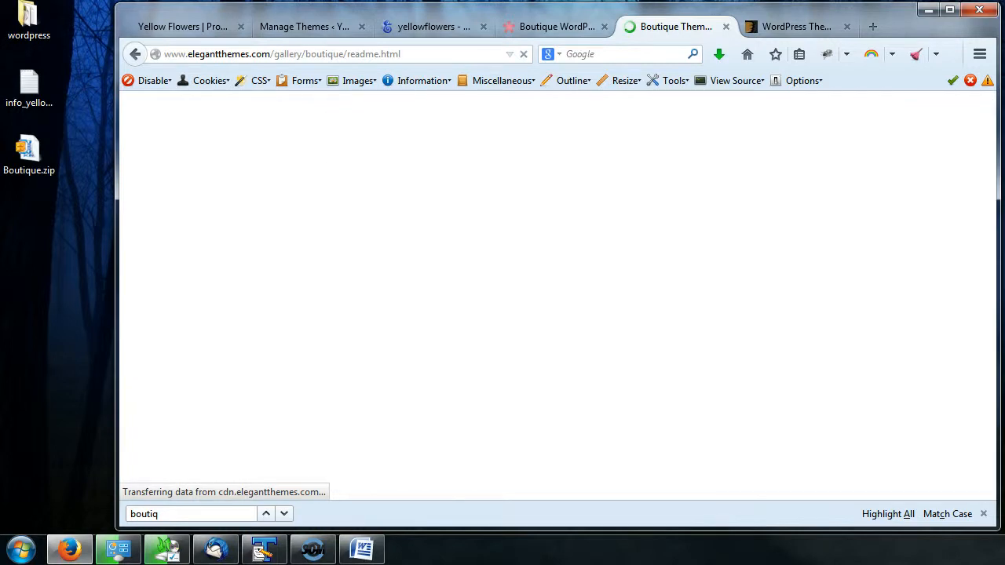
pyautogui.click(984, 514)
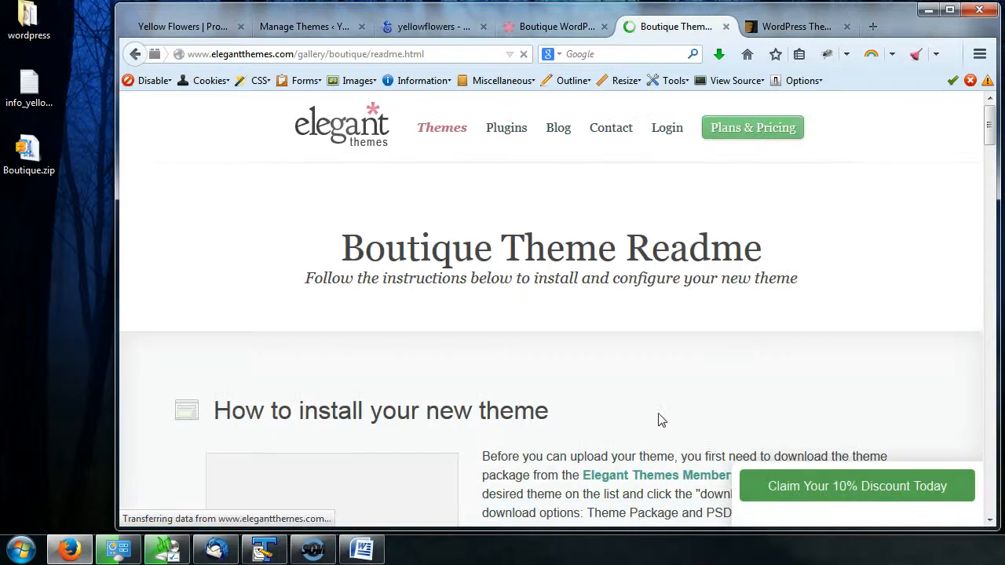
pyautogui.scroll(-3, 616, 404)
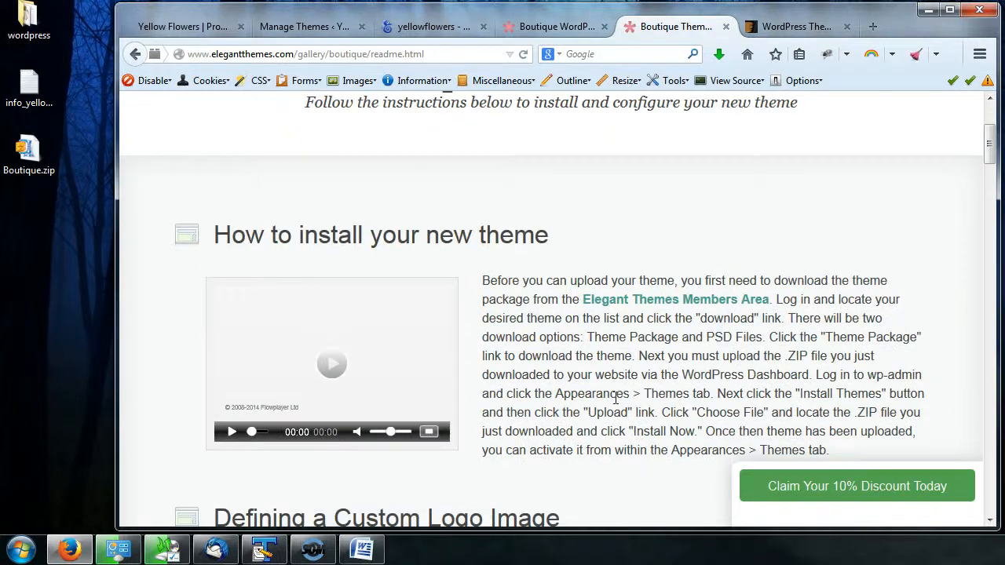
pyautogui.scroll(-7, 616, 399)
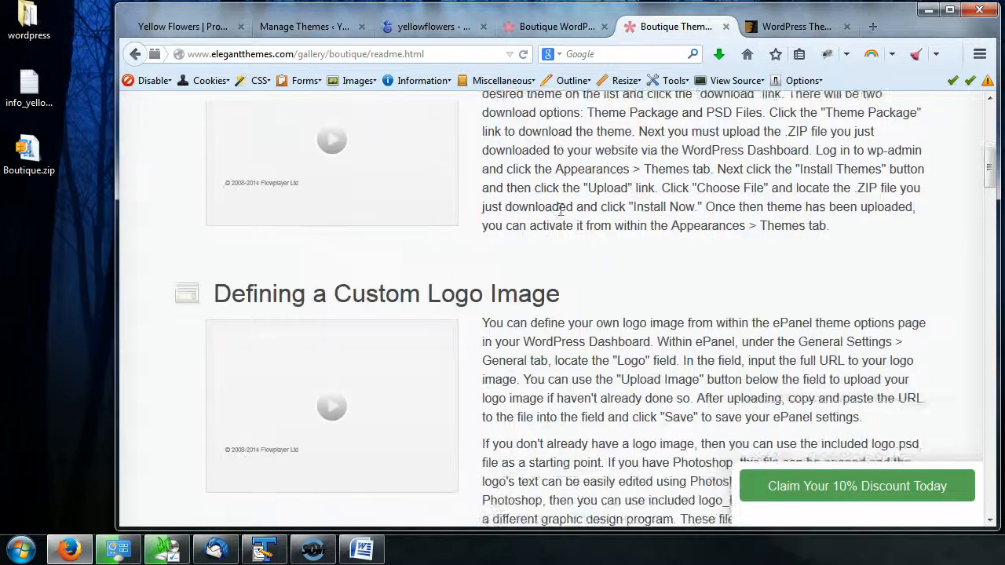
pyautogui.scroll(-4, 561, 209)
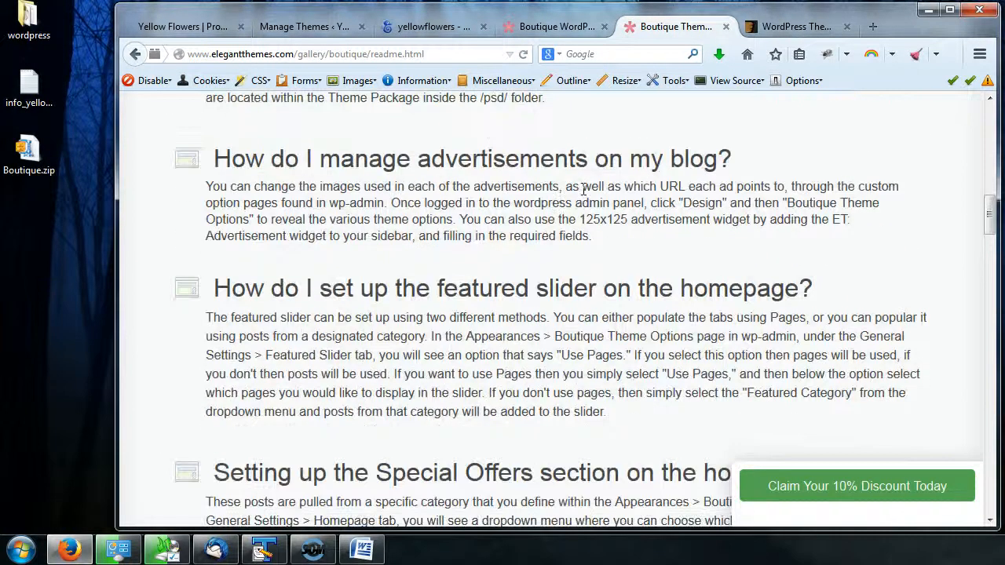
pyautogui.scroll(-3, 583, 191)
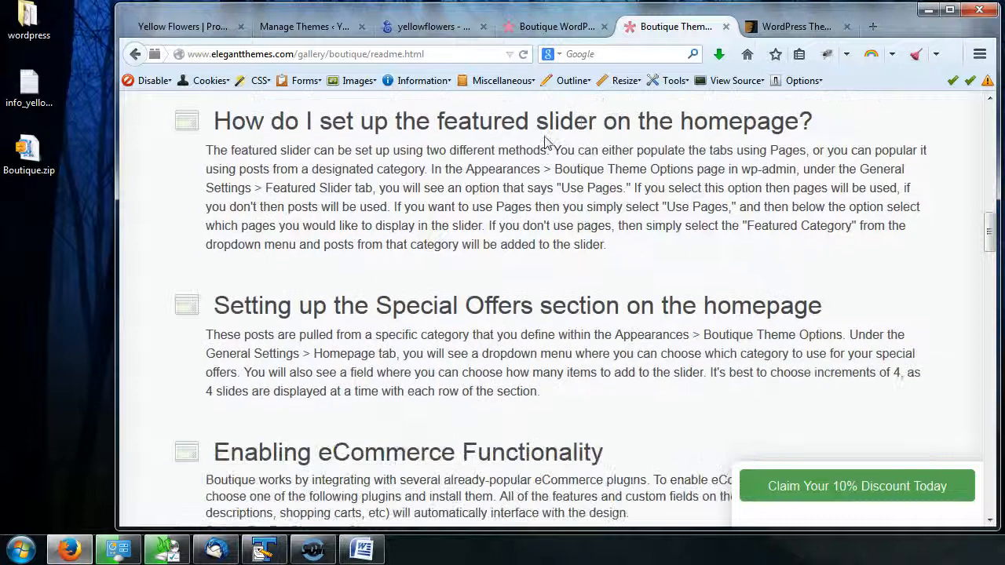
pyautogui.moveTo(216, 120); pyautogui.dragTo(378, 120)
pyautogui.click(397, 197)
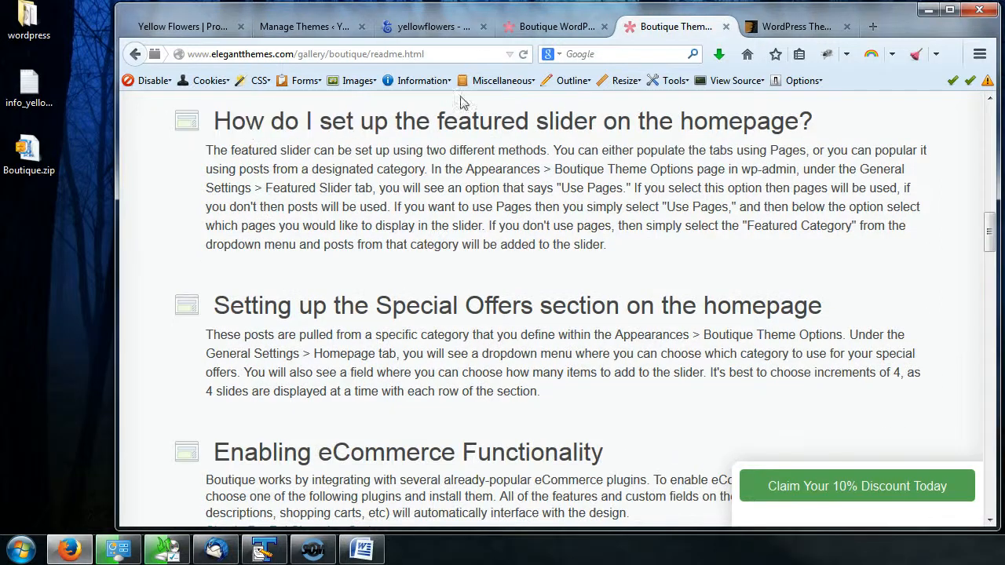
# - Upload and install the Boutique.zip theme package from the desktop through the WordPress theme uploader
pyautogui.click(552, 28)
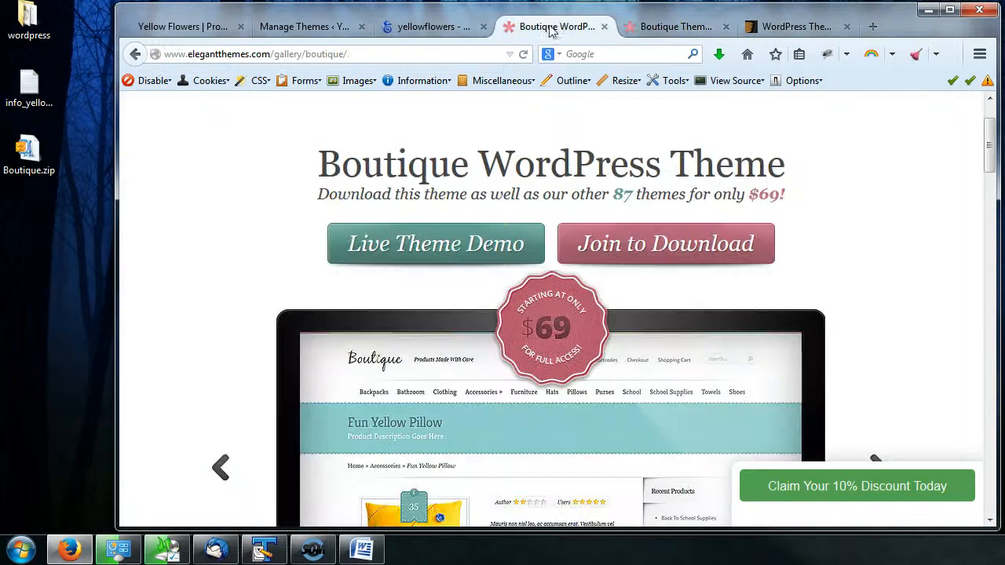
pyautogui.click(287, 28)
pyautogui.scroll(5, 562, 424)
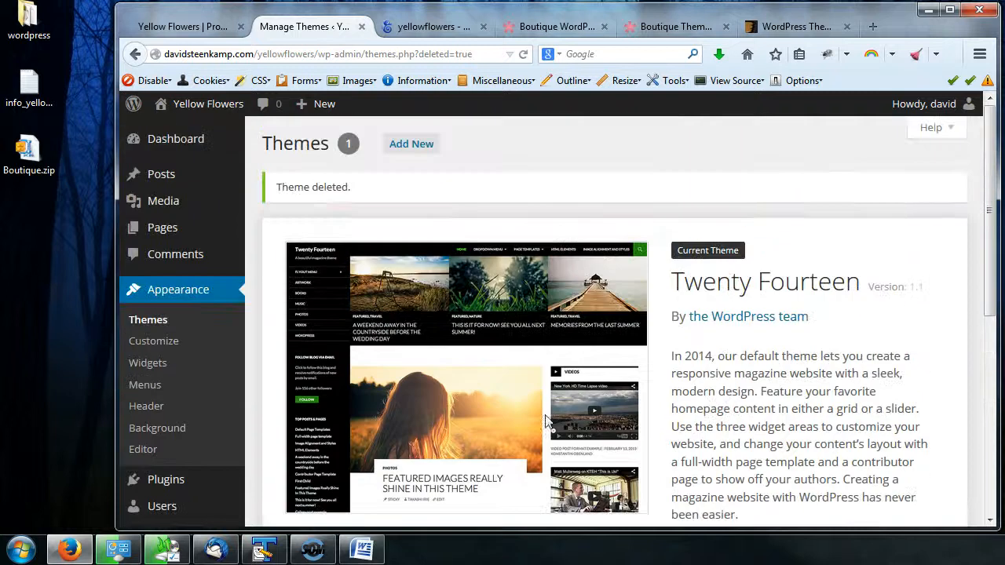
pyautogui.click(416, 148)
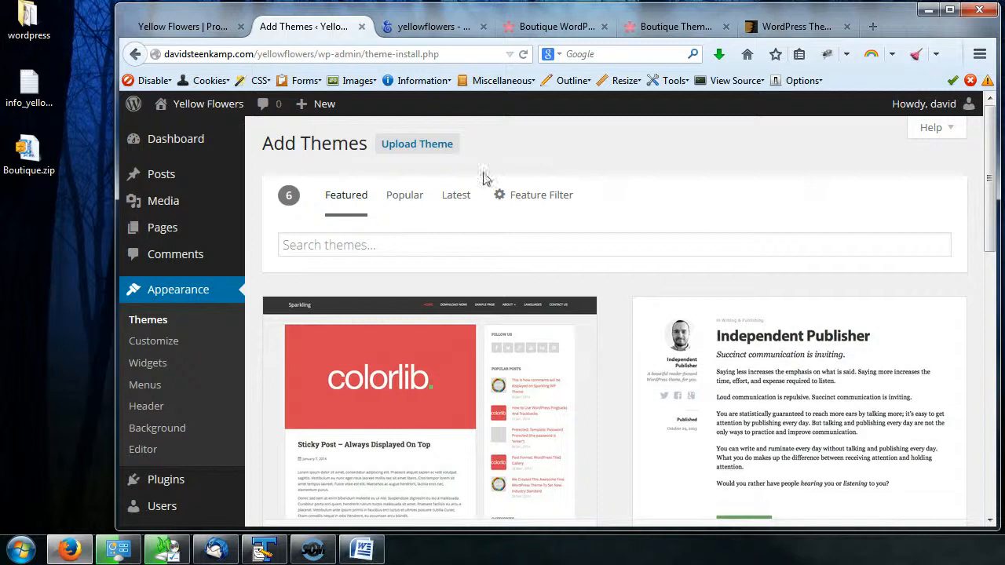
pyautogui.click(418, 146)
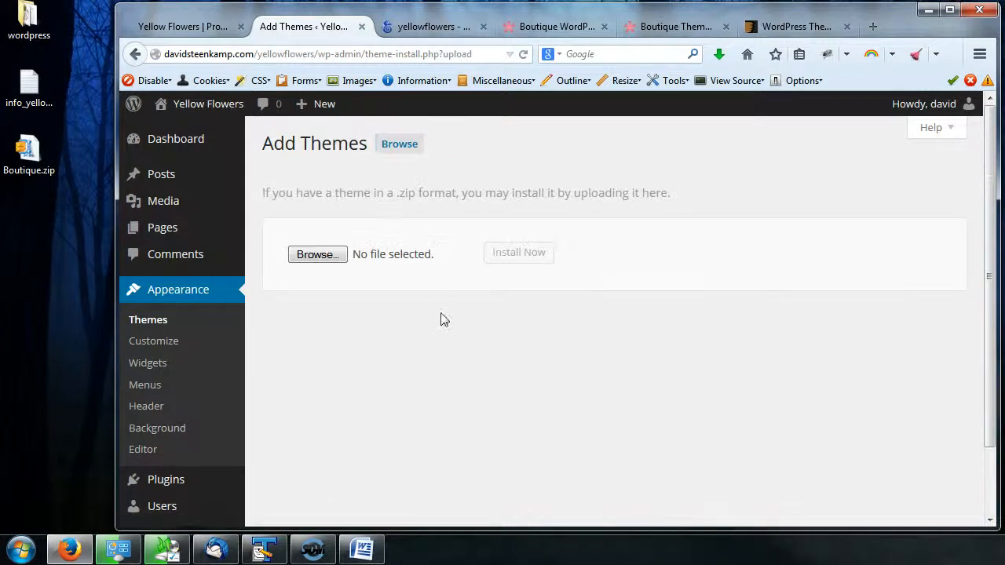
pyautogui.click(311, 261)
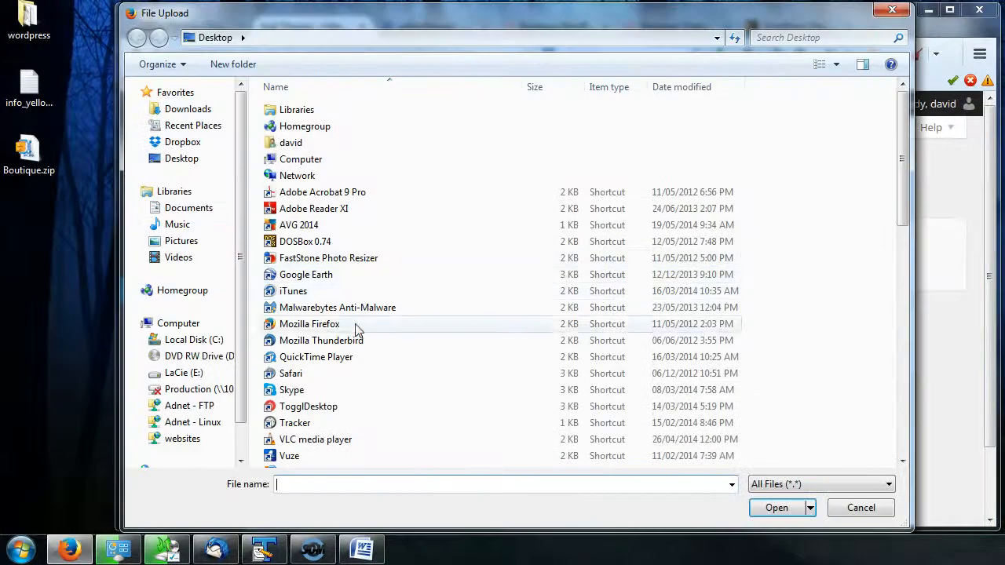
pyautogui.click(346, 354)
pyautogui.scroll(-2, 348, 361)
pyautogui.scroll(-6, 347, 361)
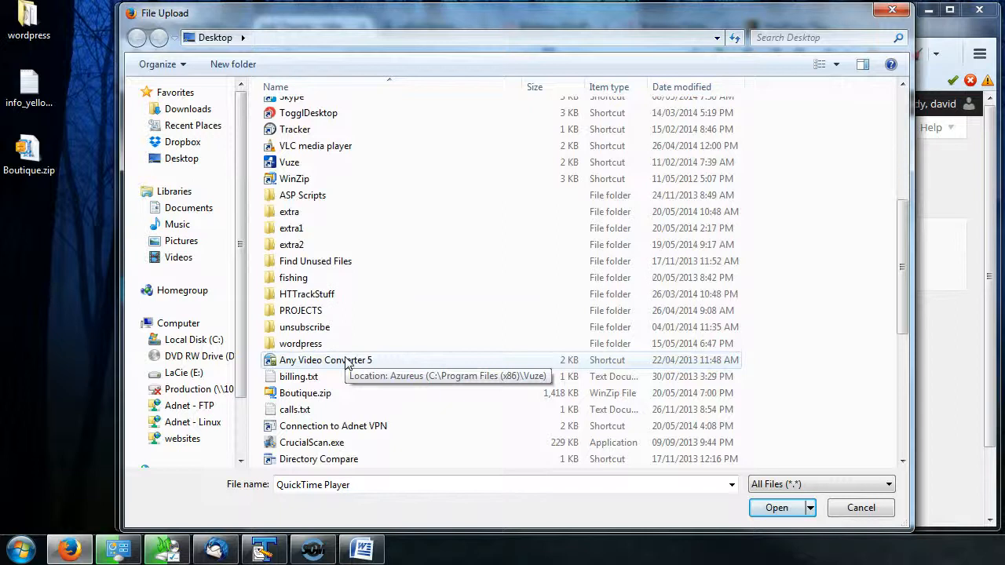
pyautogui.click(302, 311)
pyautogui.click(770, 508)
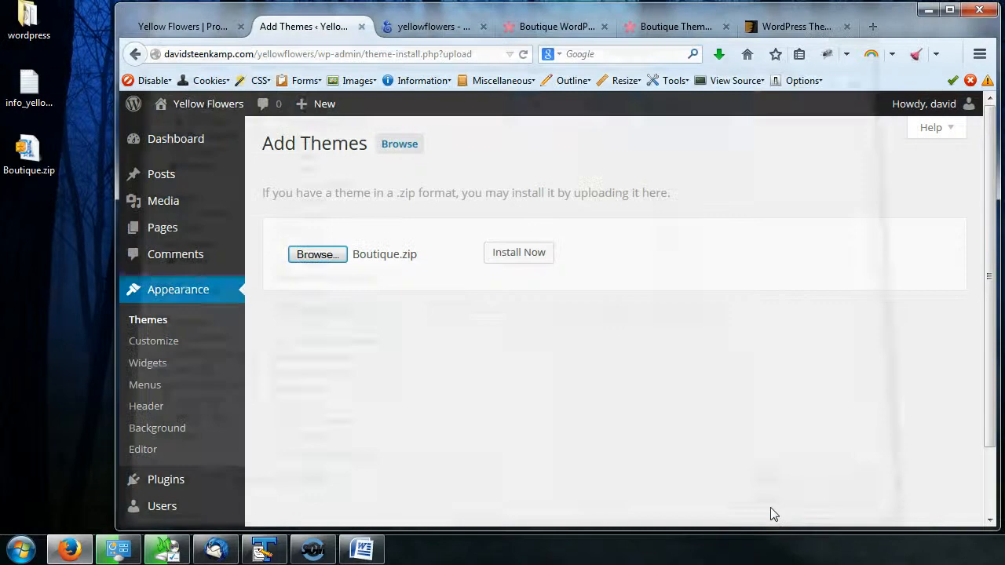
pyautogui.click(523, 261)
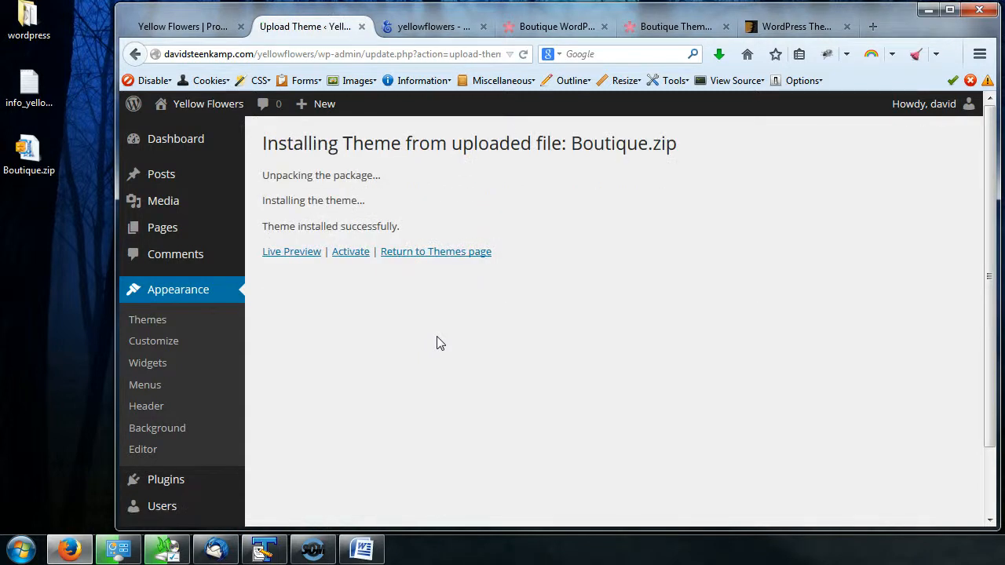
# - Activate the Boutique theme and reload the Yellow Flowers front page to view it
pyautogui.click(449, 261)
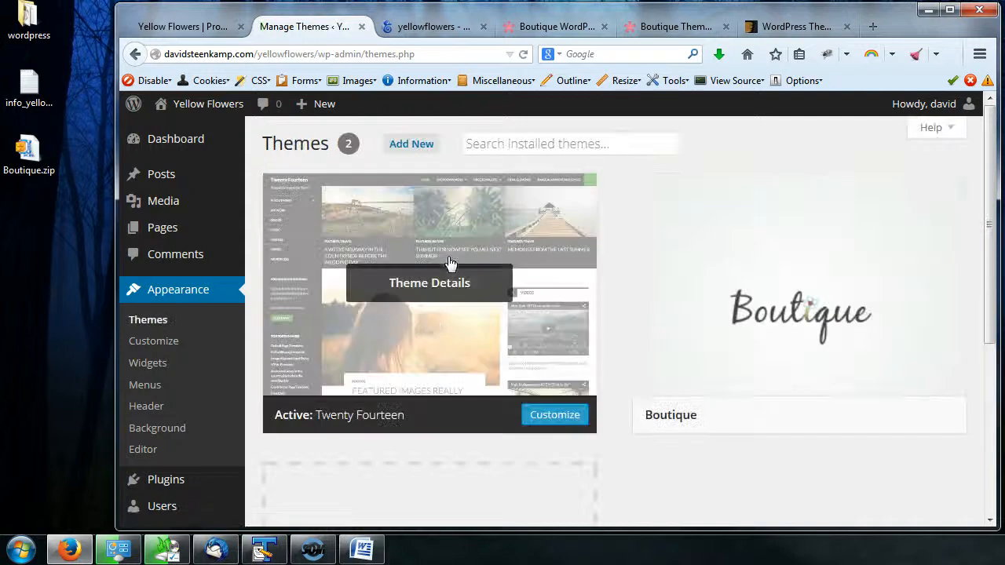
pyautogui.click(801, 289)
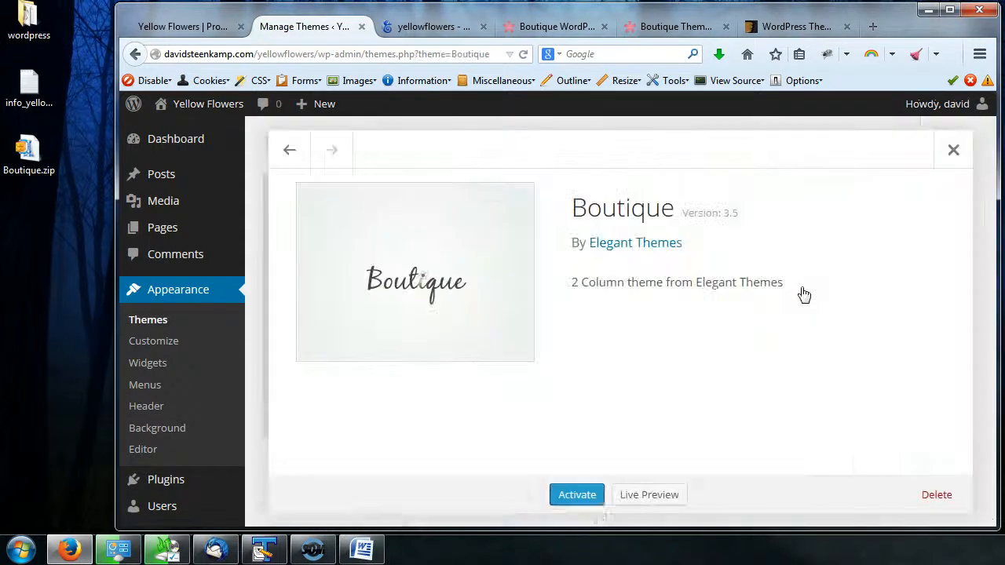
pyautogui.click(573, 499)
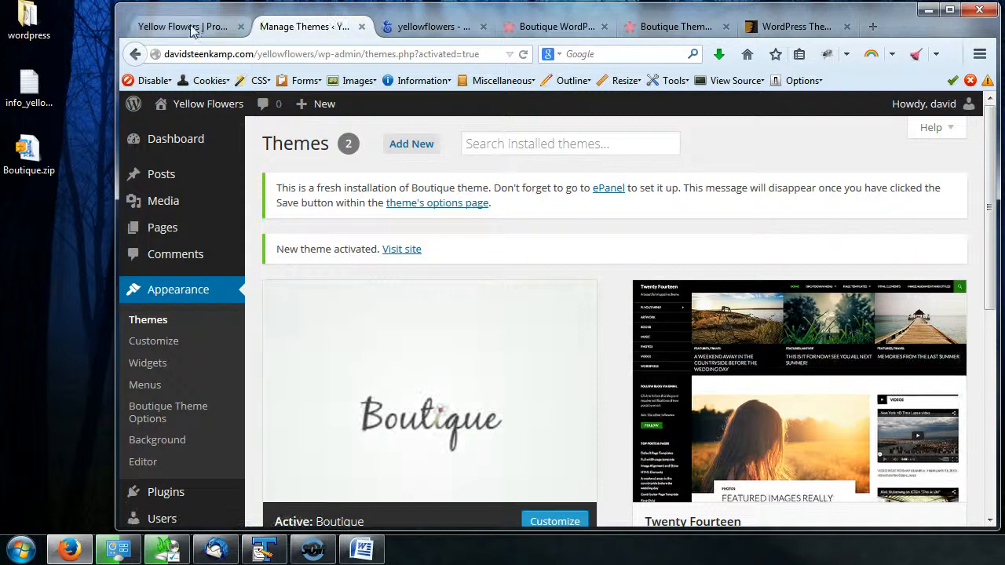
pyautogui.click(198, 28)
pyautogui.click(523, 55)
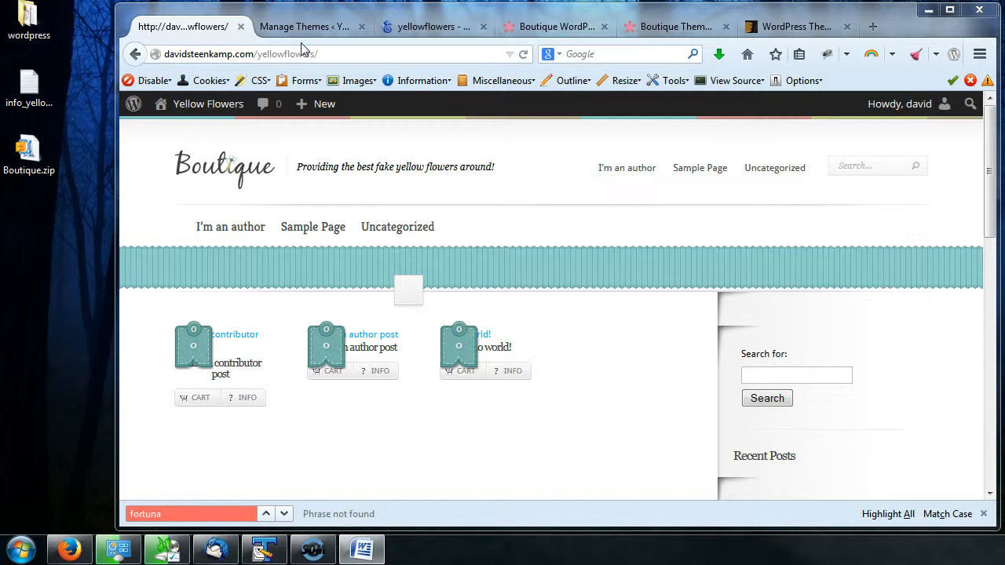
# - Extract Boutique.zip to a folder on the desktop with WinZip
pyautogui.rightClick(31, 159)
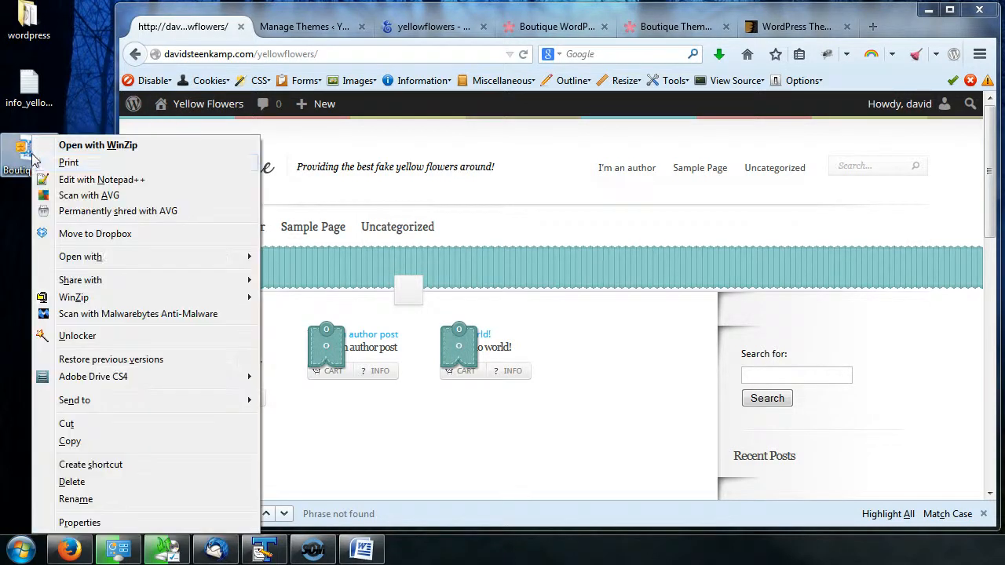
pyautogui.moveTo(213, 304)
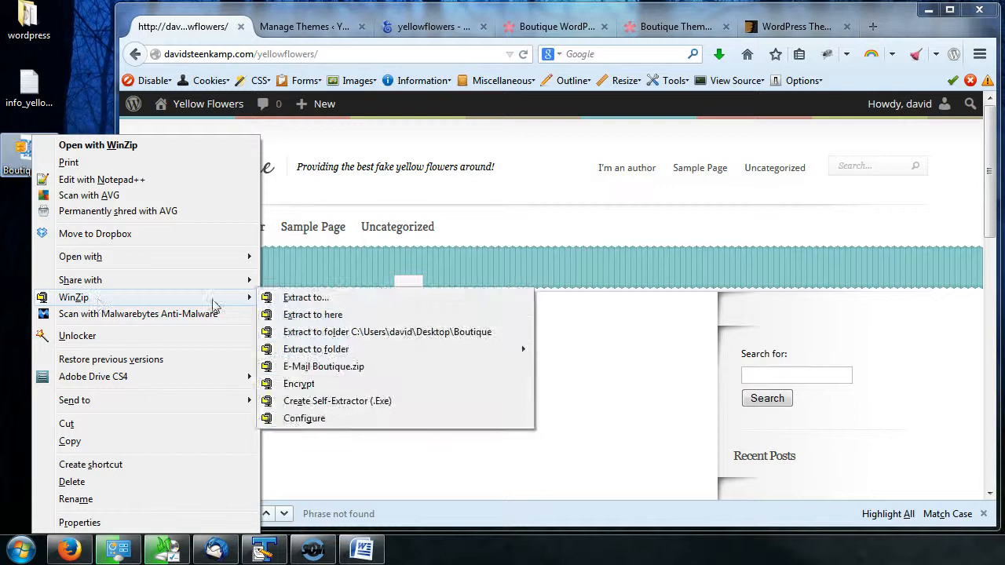
pyautogui.click(322, 314)
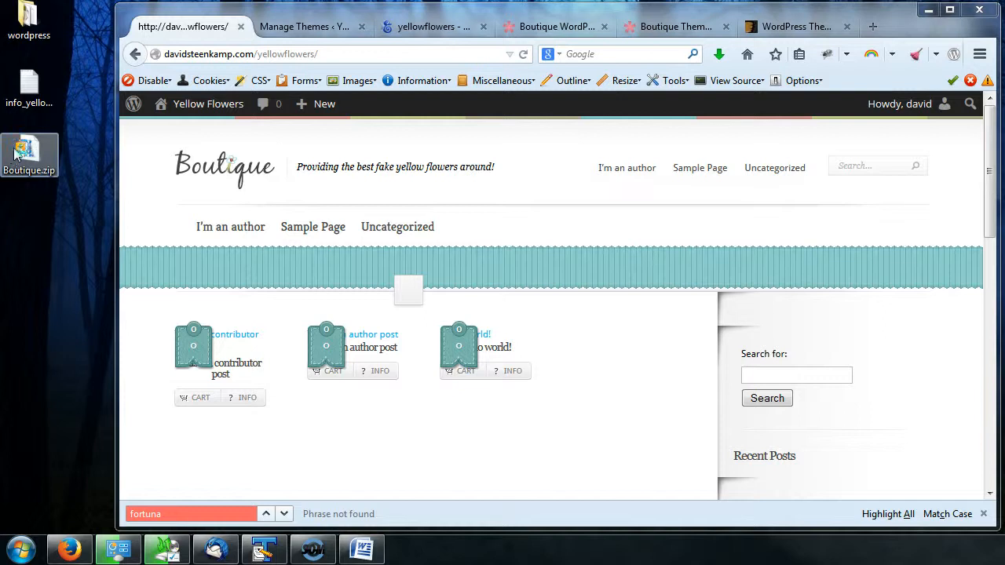
# - Open the WordPress importer from the Tools import options
pyautogui.click(296, 28)
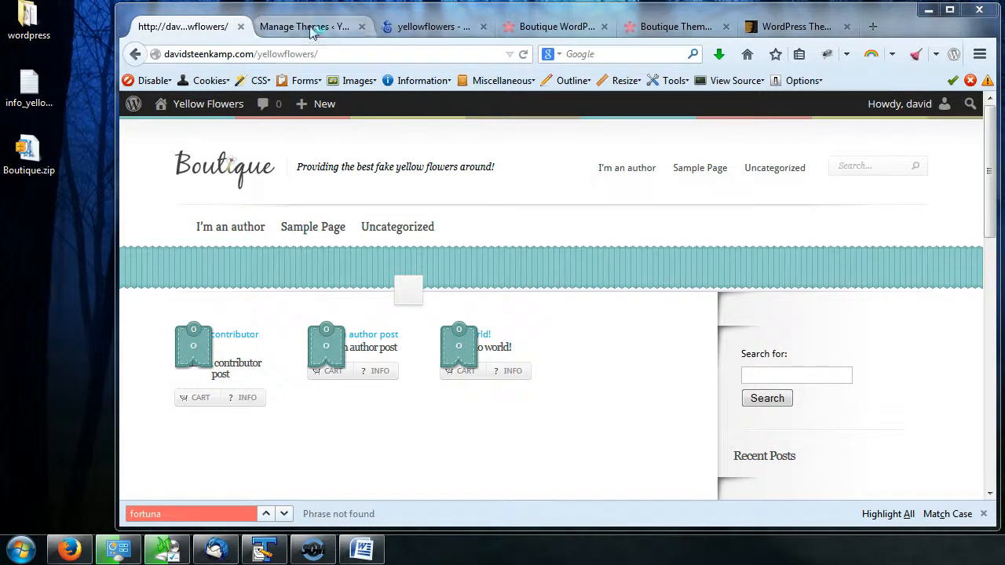
pyautogui.scroll(-3, 406, 196)
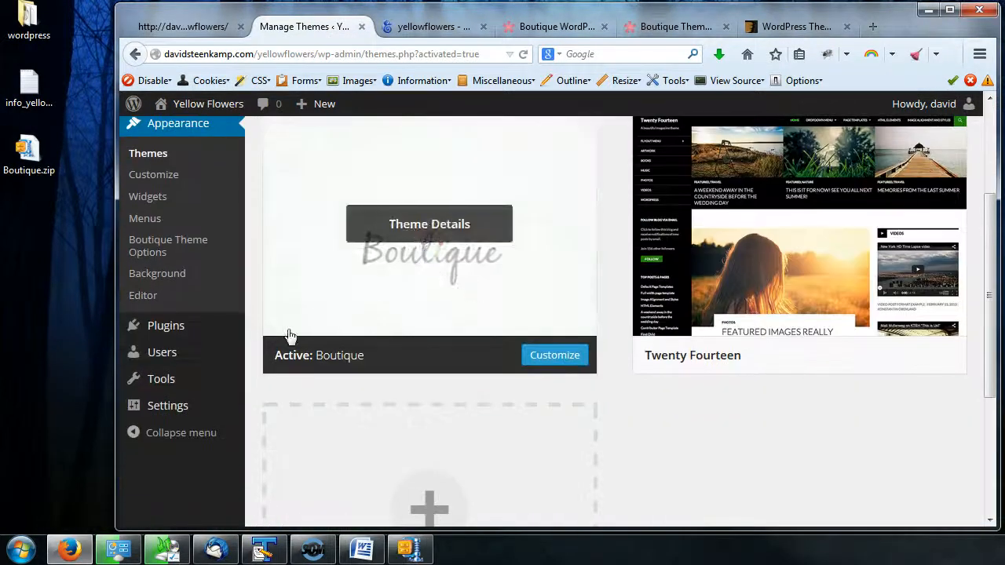
pyautogui.moveTo(160, 385)
pyautogui.click(272, 407)
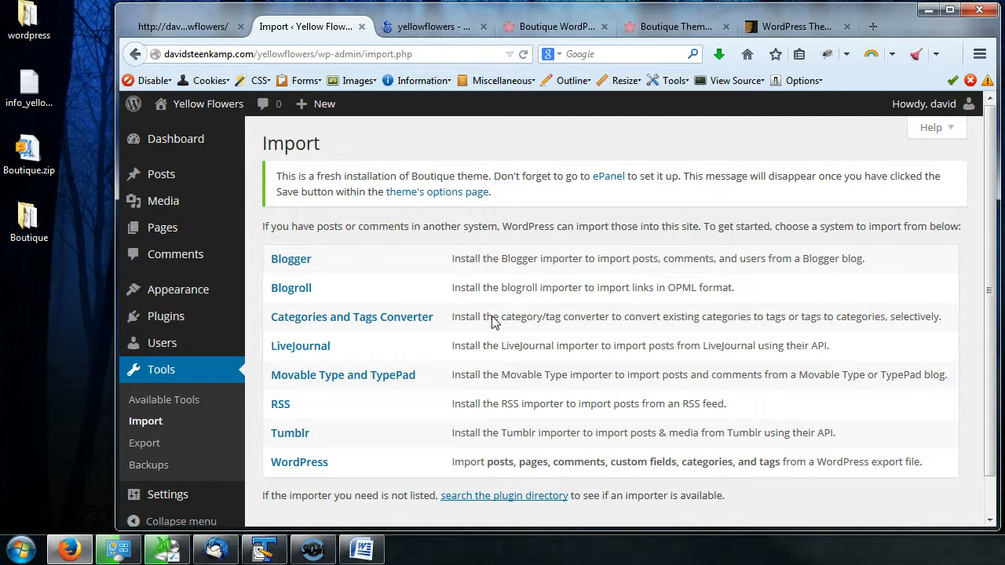
pyautogui.click(28, 220)
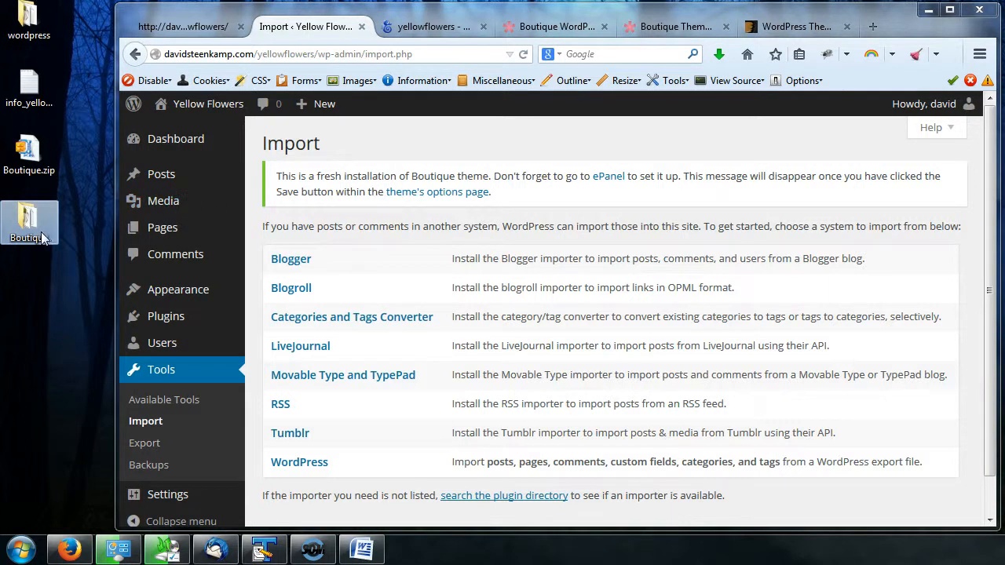
pyautogui.click(380, 481)
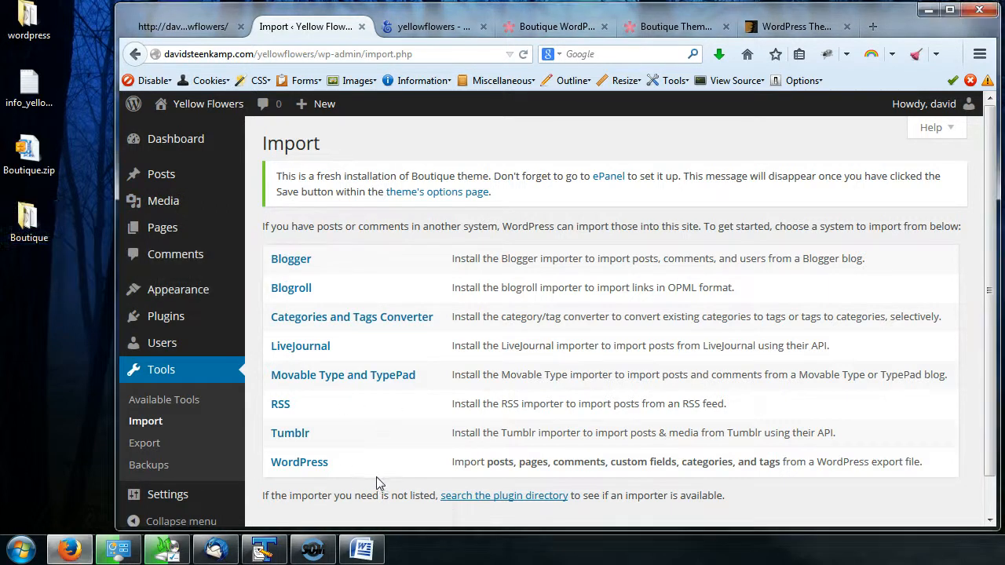
pyautogui.click(314, 466)
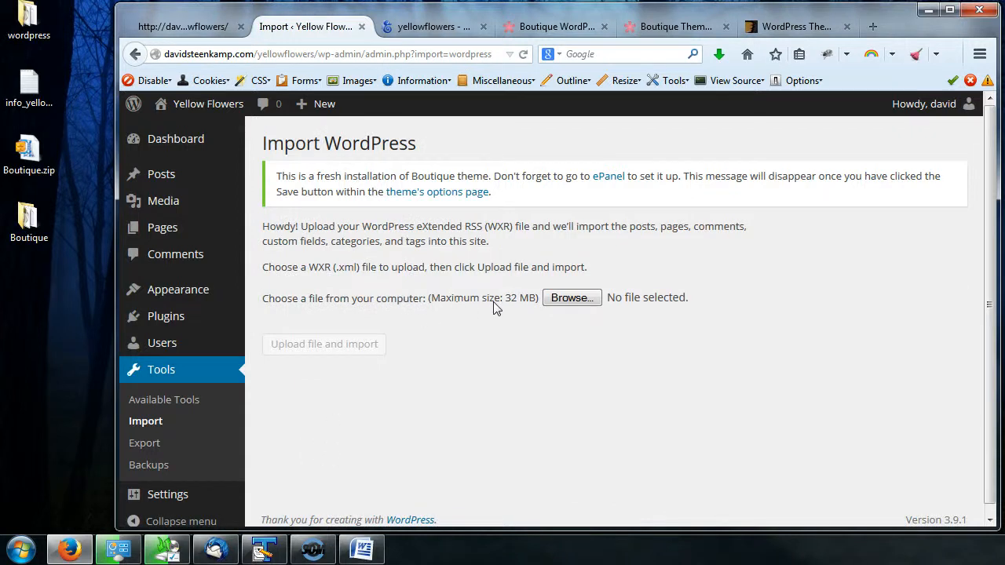
# - Choose sample.xml from the Boutique folder's sampledata subfolder and upload it for import
pyautogui.click(567, 303)
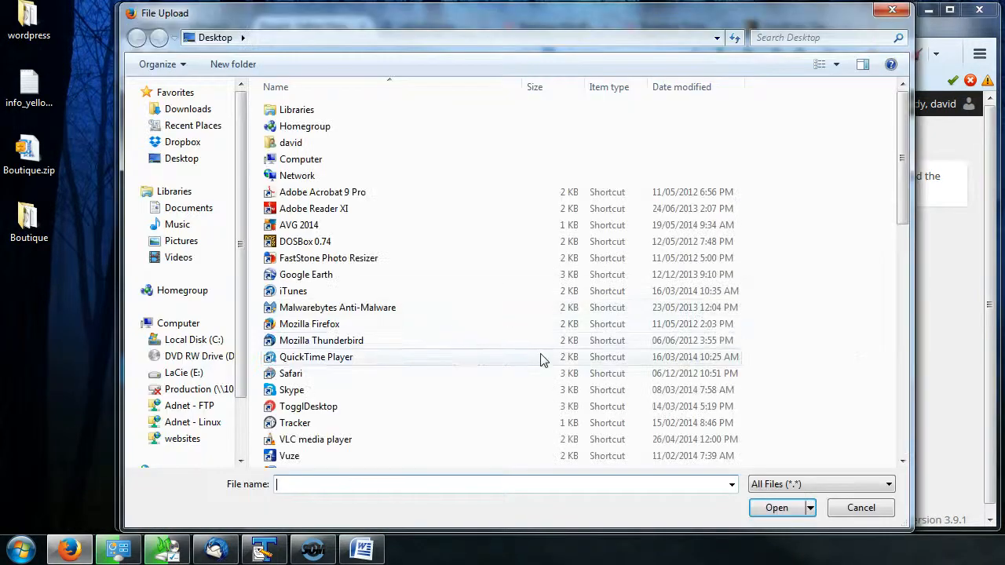
pyautogui.moveTo(903, 188); pyautogui.dragTo(922, 288)
pyautogui.doubleClick(312, 231)
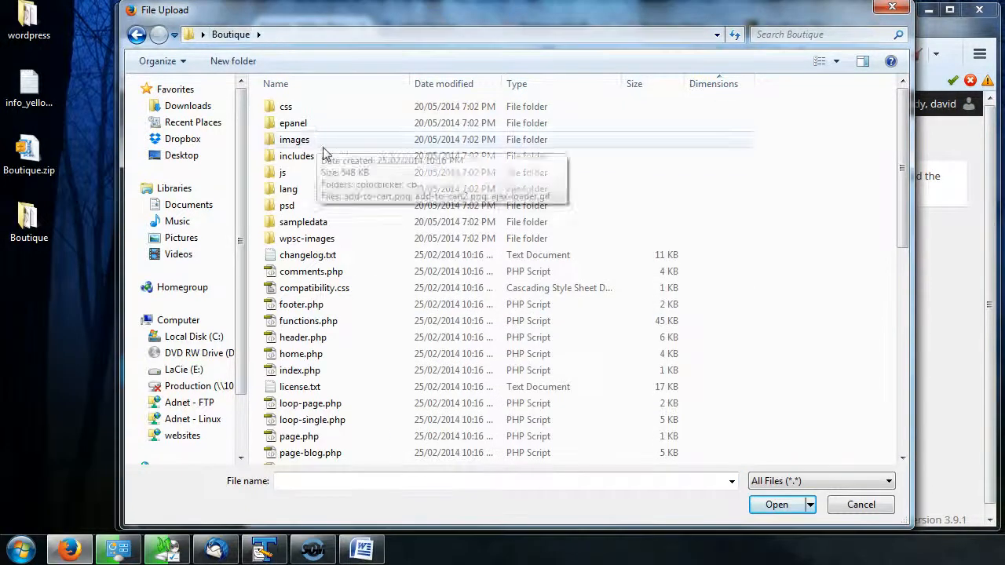
pyautogui.click(339, 320)
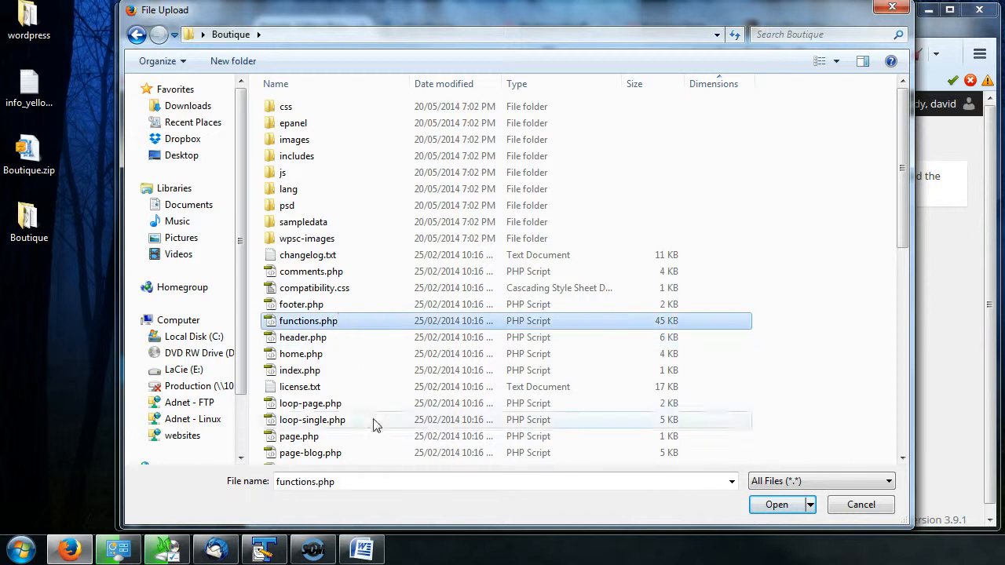
pyautogui.click(304, 229)
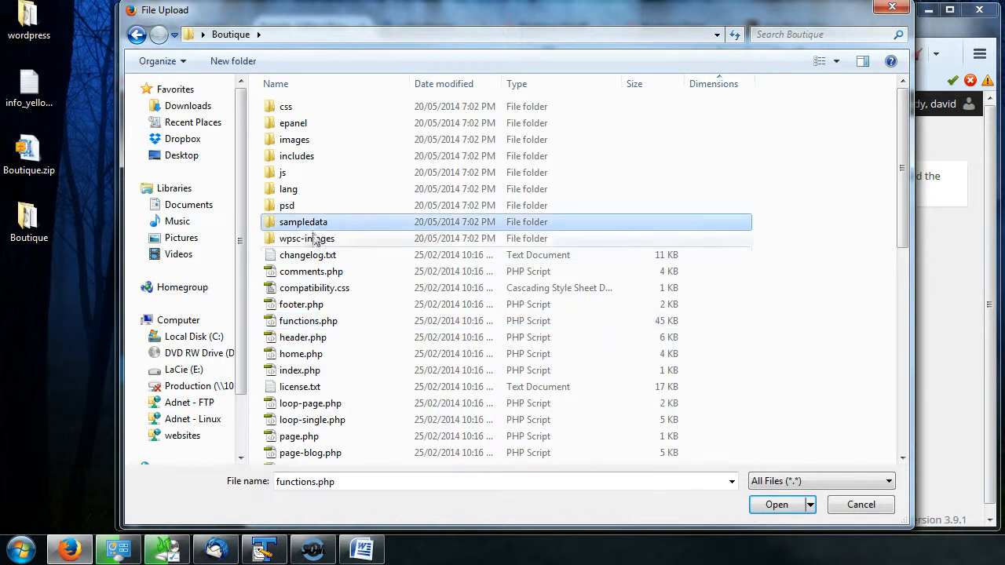
pyautogui.doubleClick(314, 226)
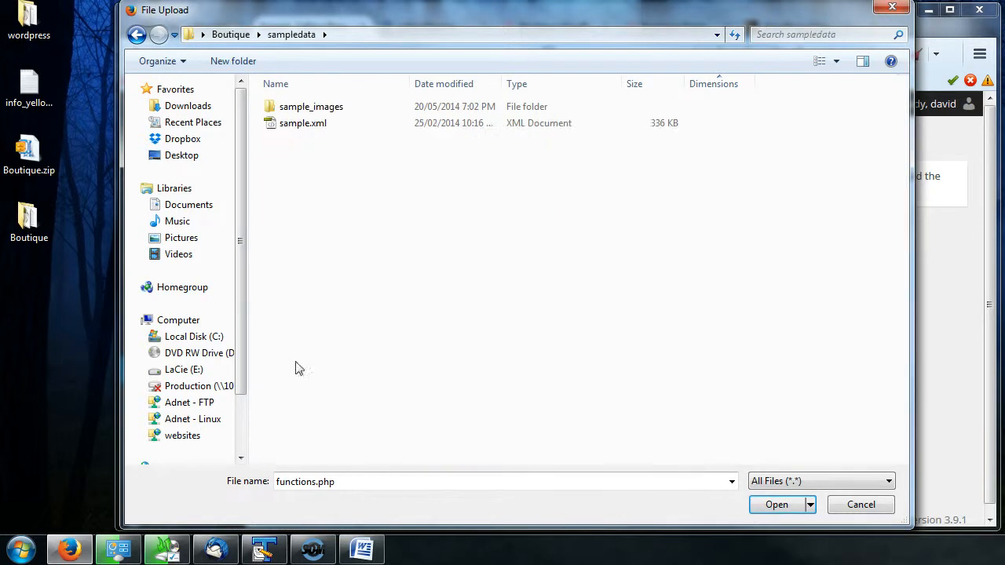
pyautogui.click(306, 124)
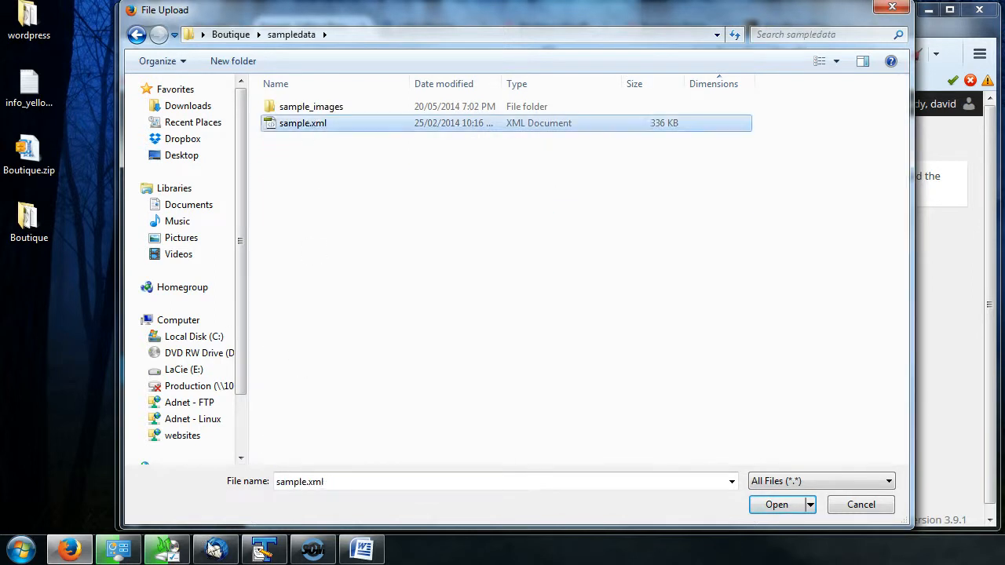
pyautogui.click(775, 505)
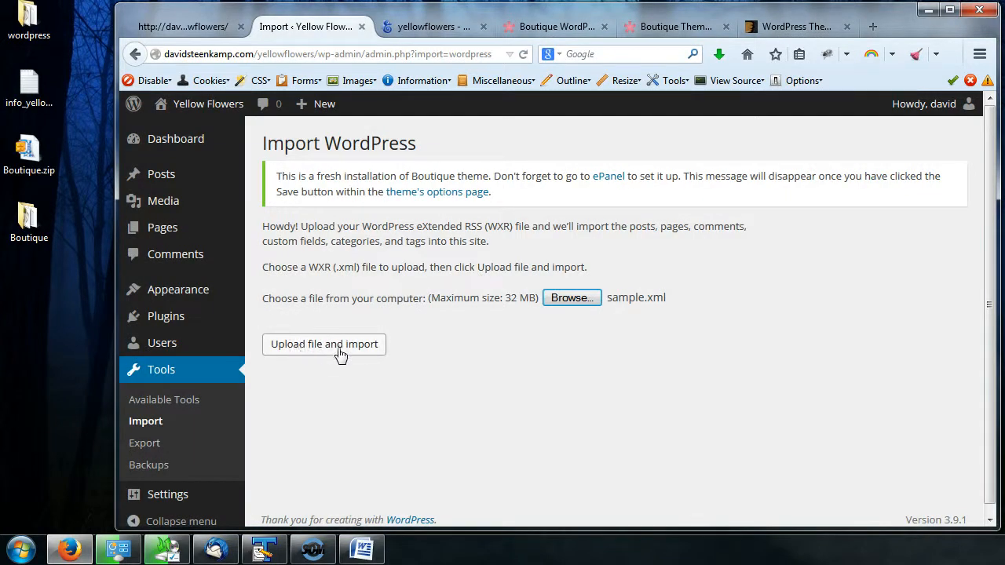
pyautogui.click(340, 353)
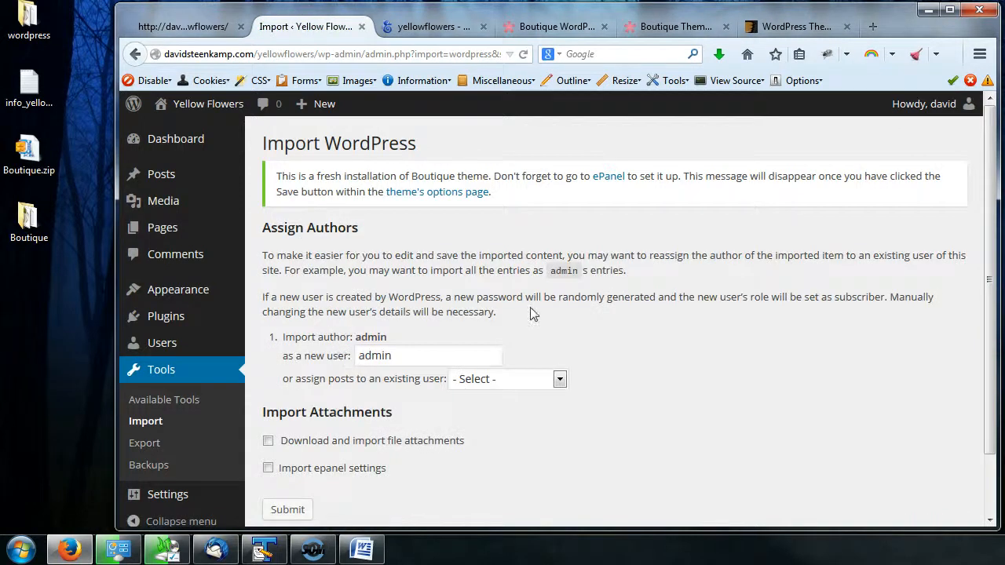
# - Review the author assignment options and enable downloading and importing file attachments
pyautogui.scroll(-2, 532, 314)
pyautogui.click(407, 292)
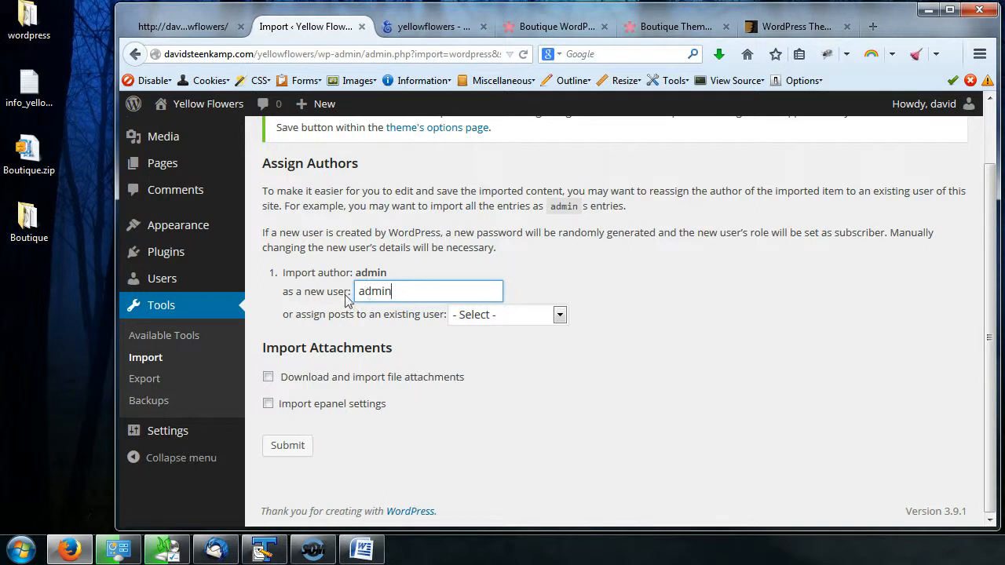
pyautogui.moveTo(400, 294); pyautogui.dragTo(337, 290)
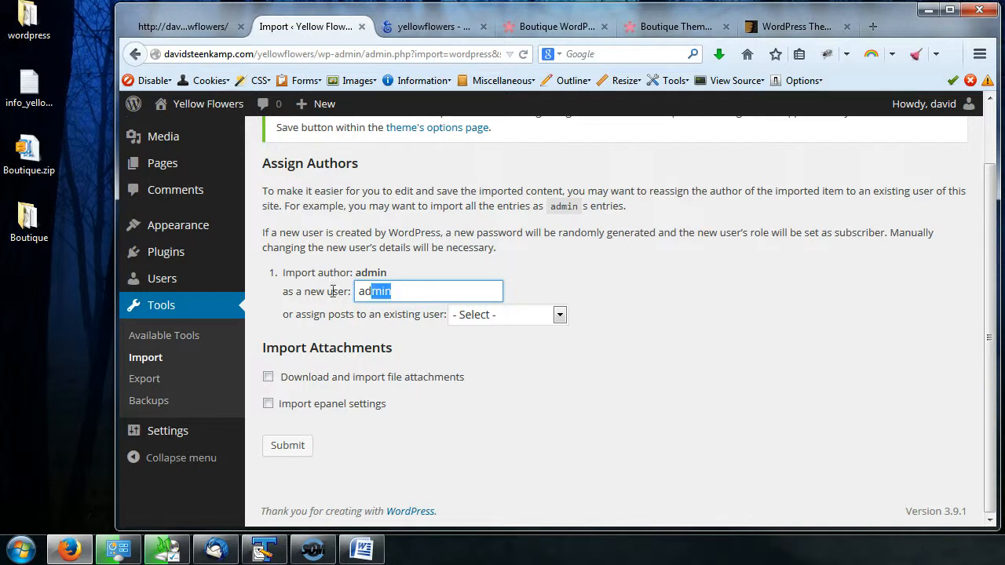
pyautogui.click(424, 296)
pyautogui.click(561, 317)
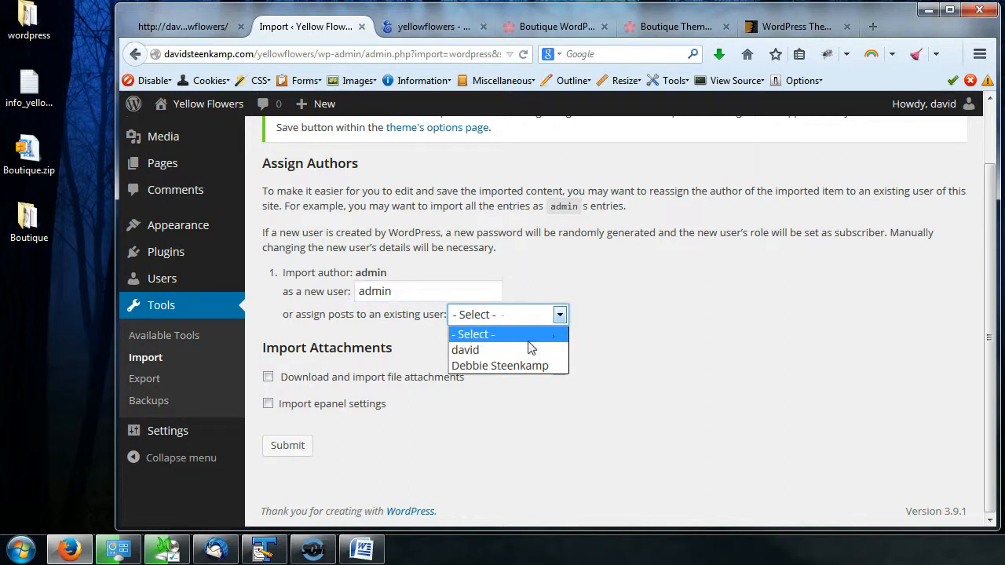
pyautogui.click(561, 315)
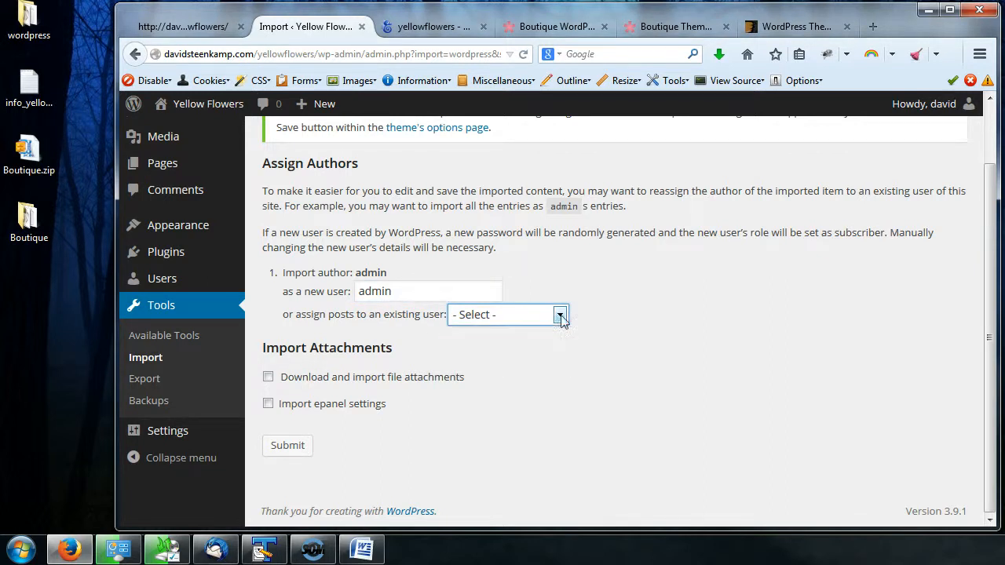
pyautogui.click(301, 322)
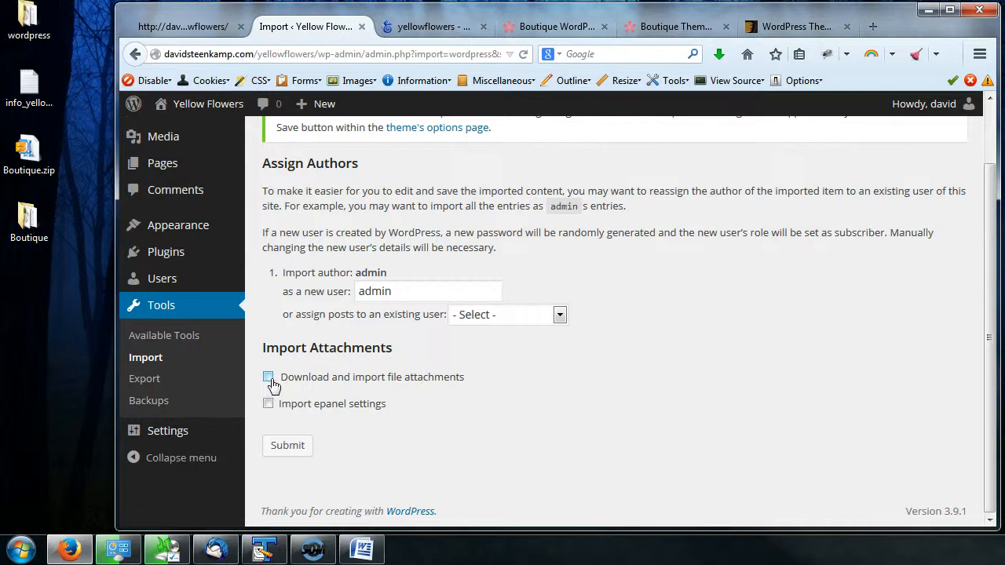
# - Enable importing the epanel settings and submit the sample data import
pyautogui.click(269, 404)
pyautogui.moveTo(208, 236)
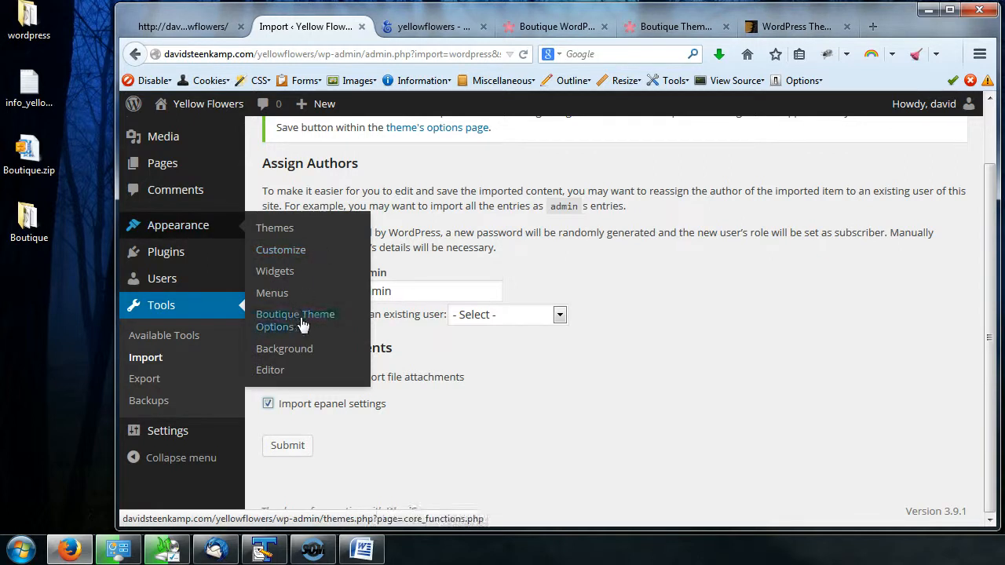
pyautogui.moveTo(179, 228)
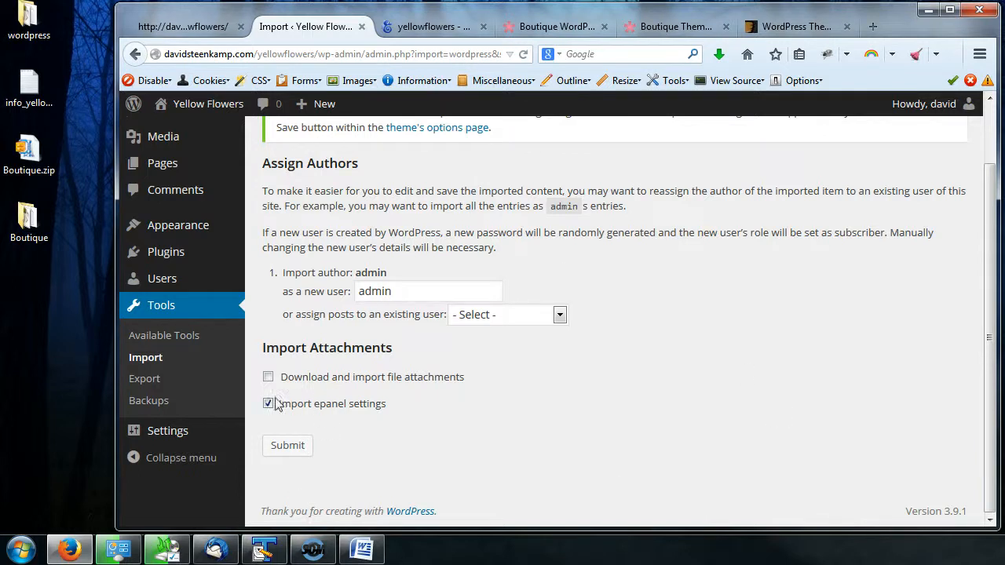
pyautogui.click(289, 448)
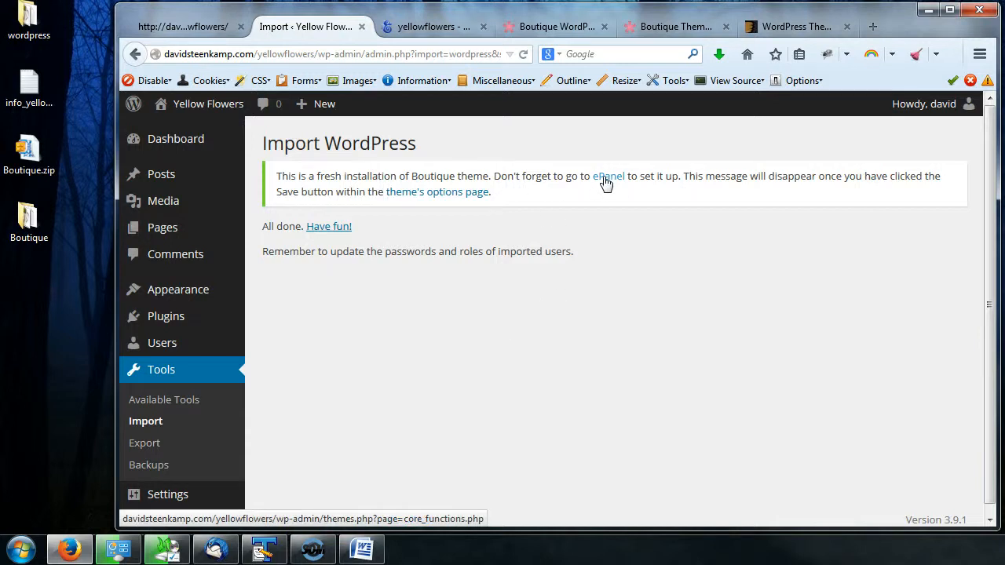
# - Open the Boutique Theme Options page and review its Homepage, Featured Slider and General tabs
pyautogui.moveTo(217, 291)
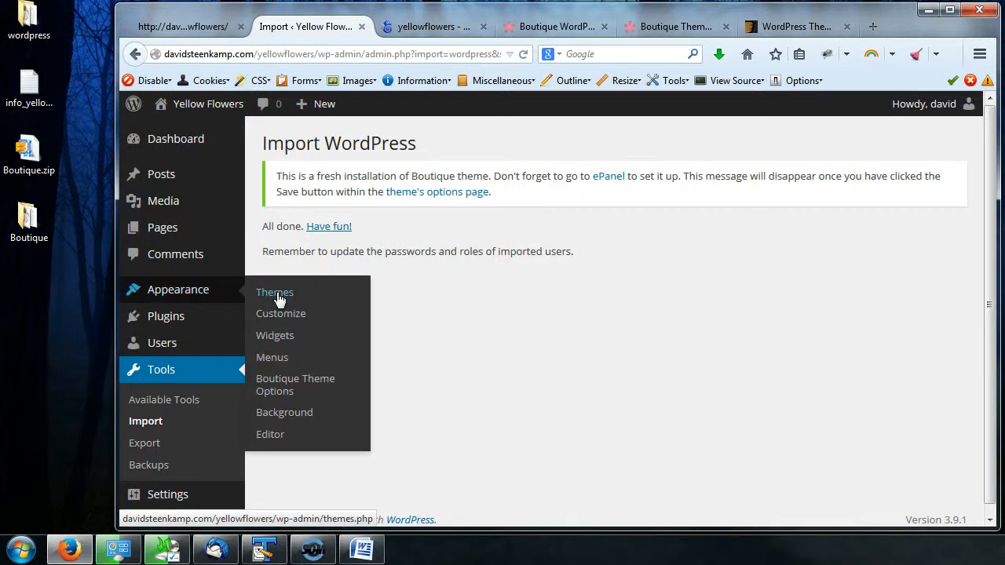
pyautogui.click(280, 385)
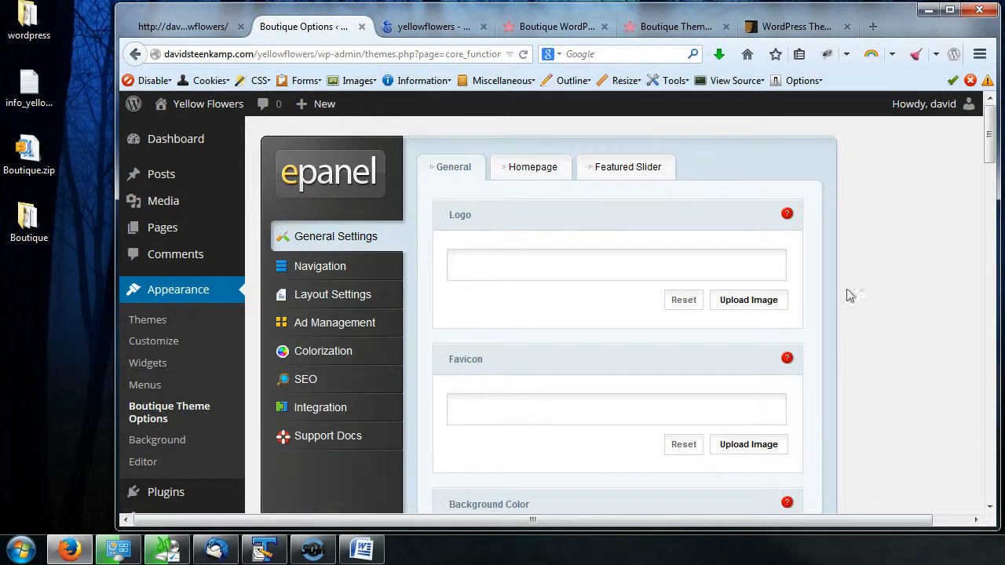
pyautogui.click(528, 173)
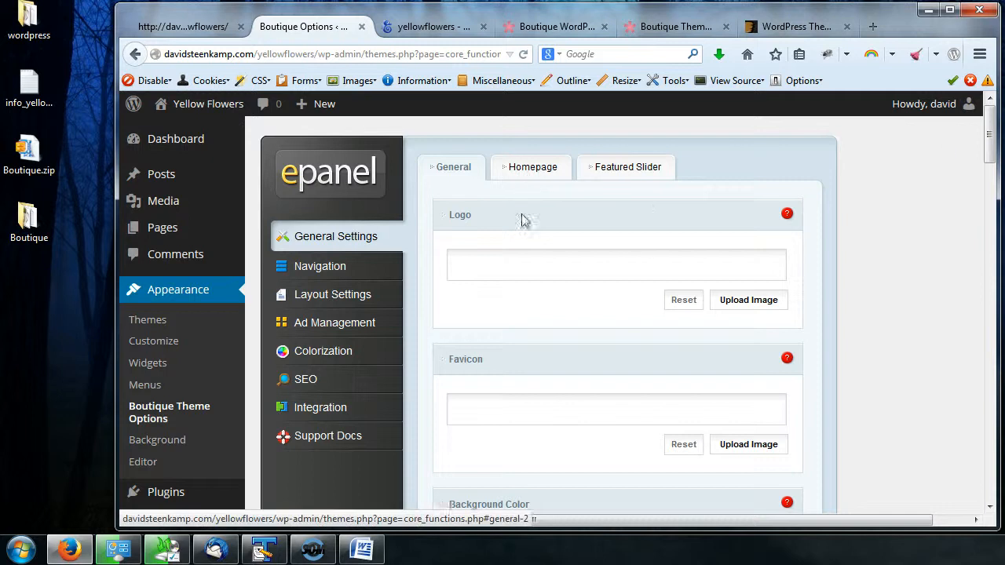
pyautogui.scroll(-7, 702, 283)
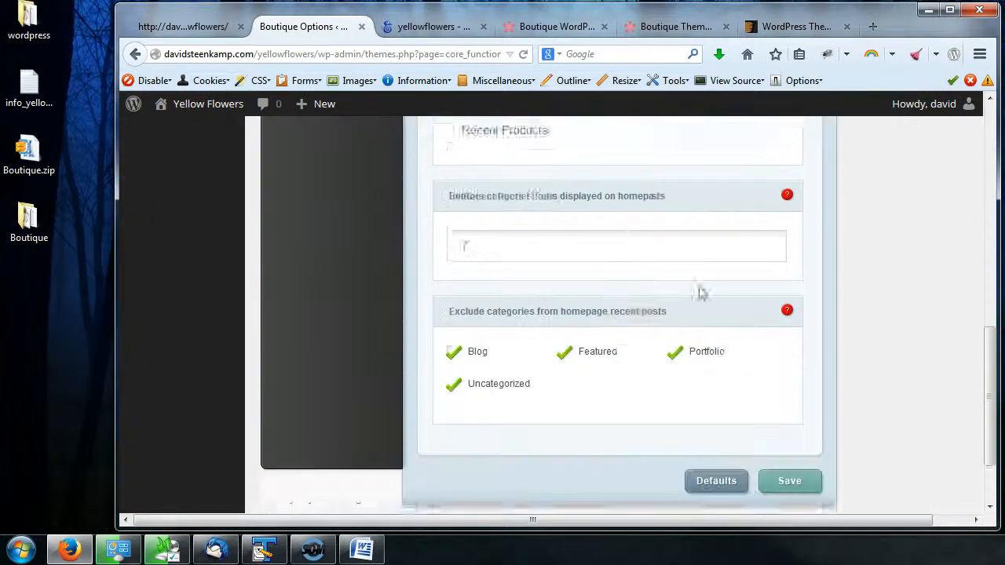
pyautogui.scroll(3, 702, 297)
pyautogui.scroll(5, 702, 297)
pyautogui.click(629, 166)
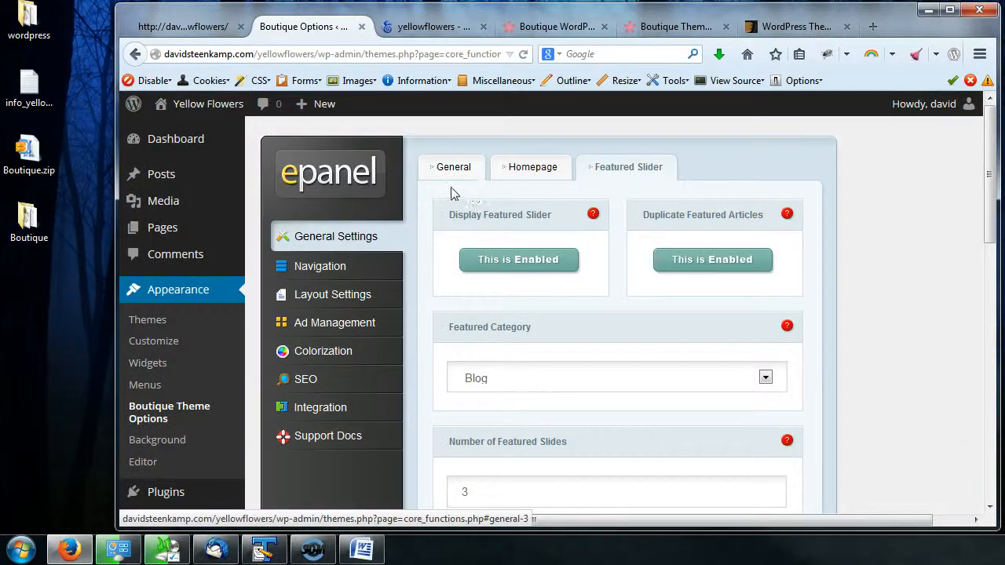
pyautogui.click(453, 171)
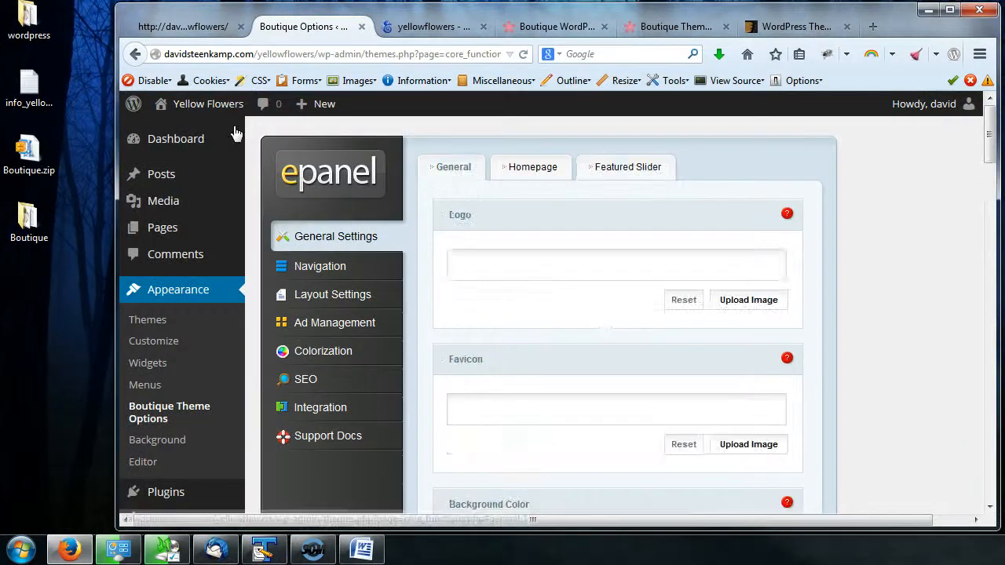
# - Reload the Yellow Flowers site front end and scroll through it to examine the imported content
pyautogui.click(194, 26)
pyautogui.click(523, 54)
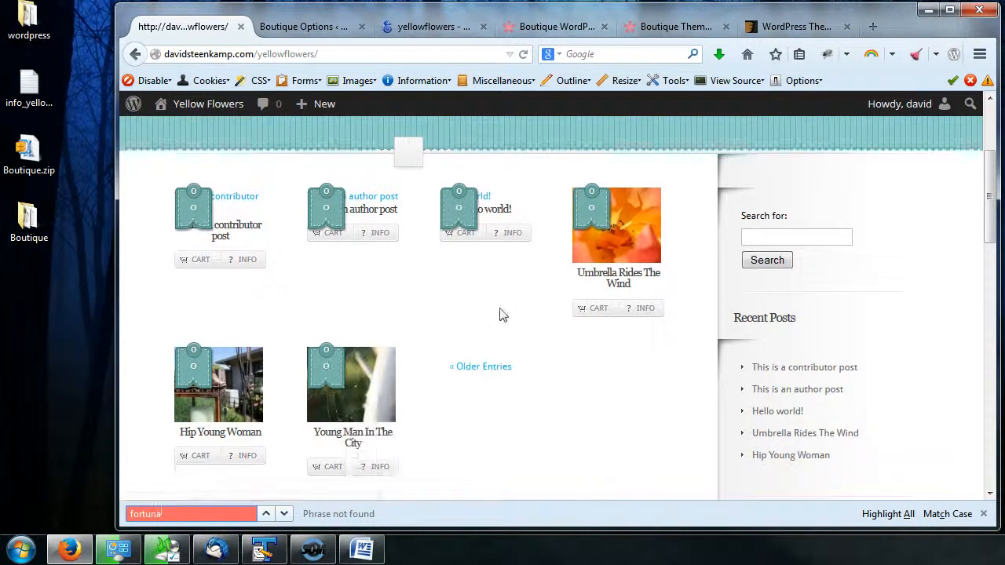
pyautogui.scroll(-3, 503, 315)
pyautogui.scroll(-5, 503, 314)
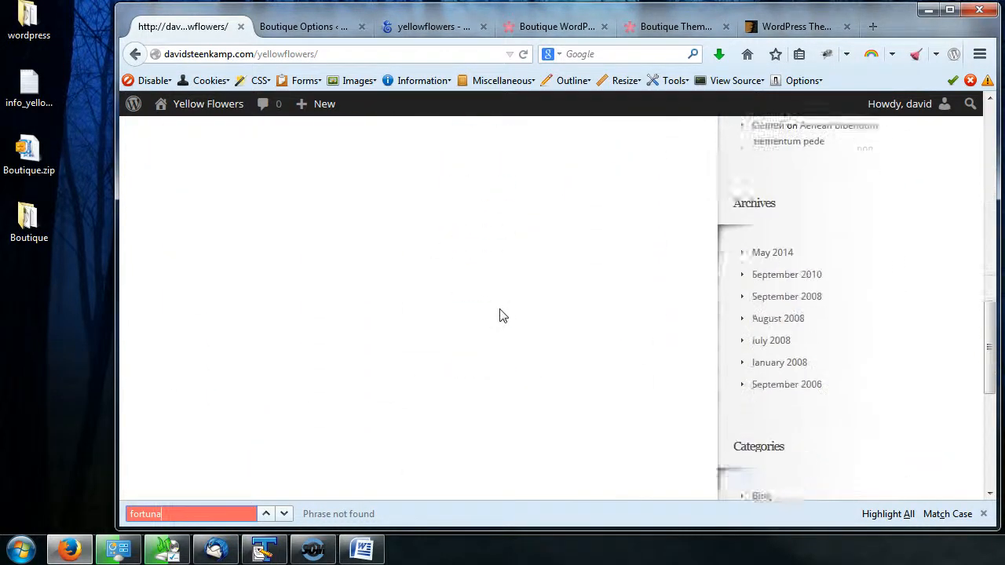
pyautogui.scroll(8, 502, 314)
pyautogui.scroll(5, 503, 315)
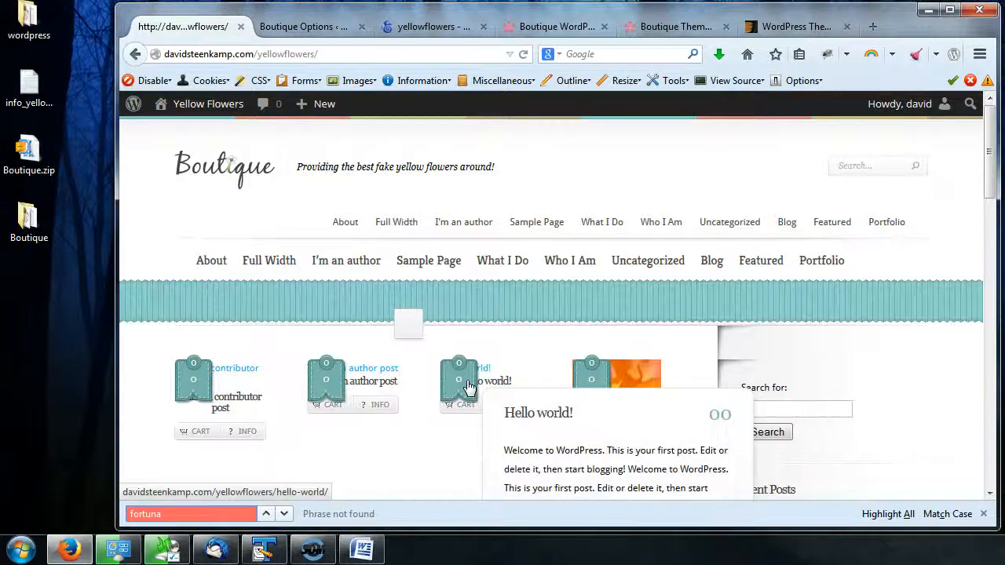
pyautogui.scroll(-2, 495, 347)
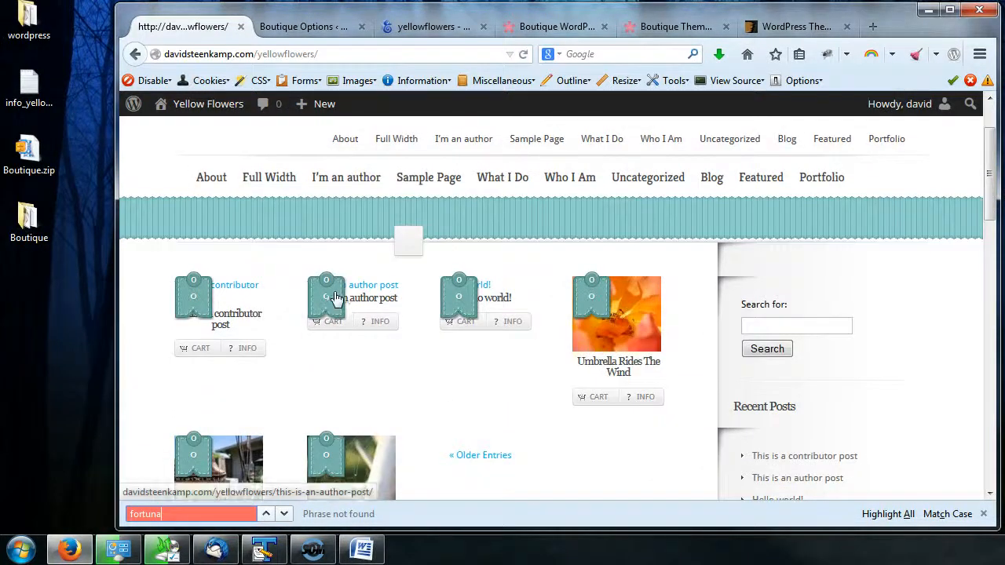
# - Open the official Boutique demo site and browse its menus, special offers and product info popups
pyautogui.click(571, 29)
pyautogui.click(664, 25)
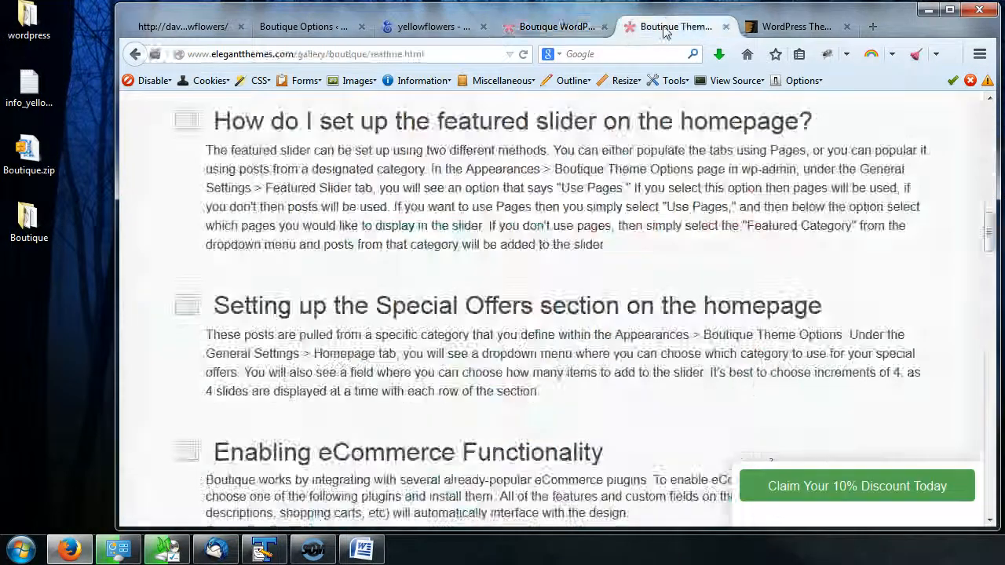
pyautogui.click(557, 29)
pyautogui.click(433, 254)
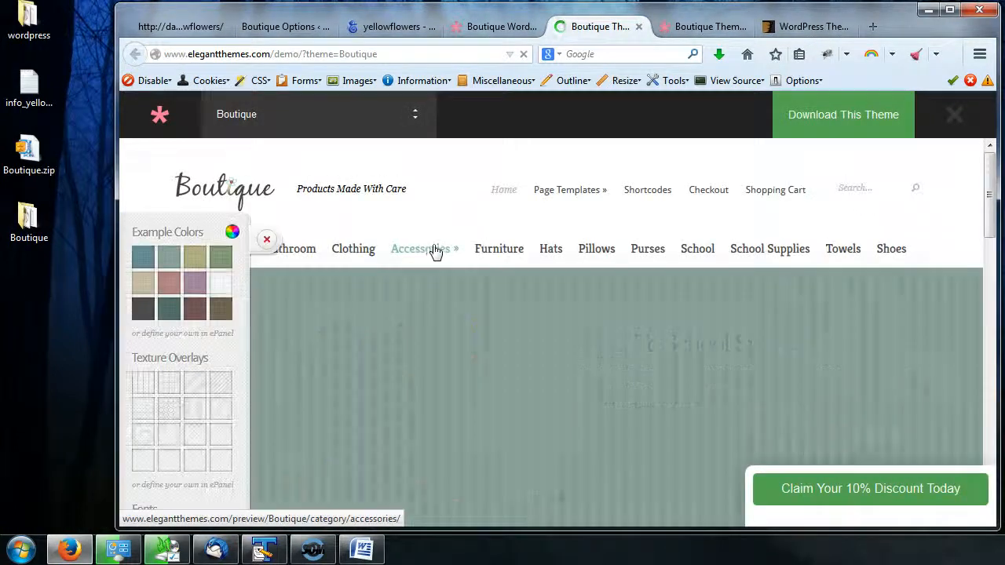
pyautogui.click(267, 238)
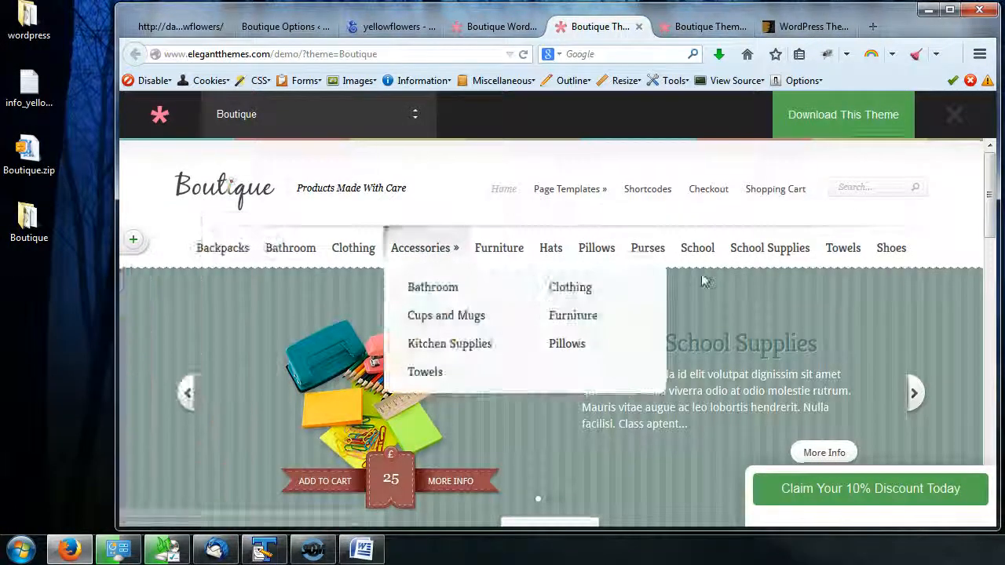
pyautogui.scroll(-4, 706, 287)
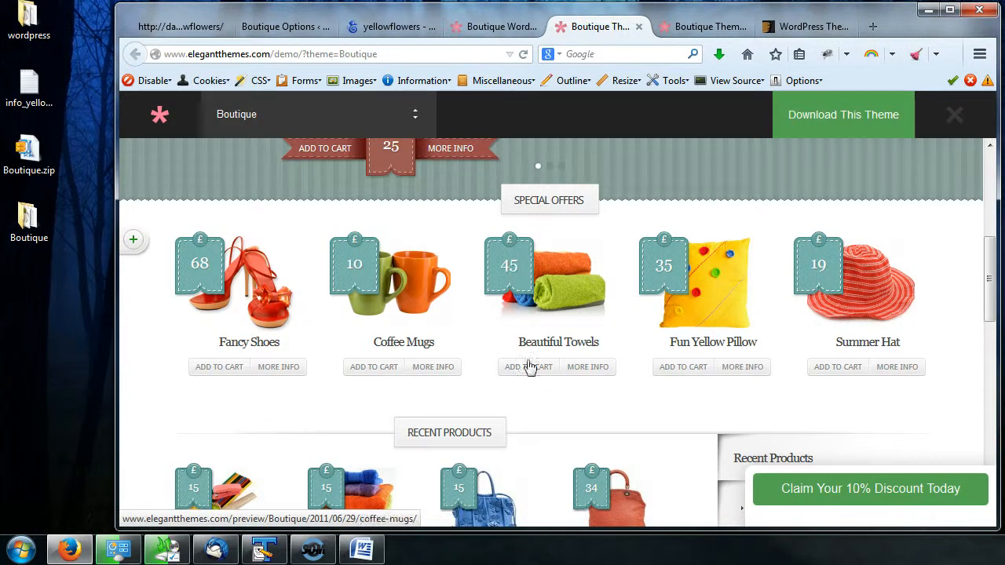
pyautogui.scroll(-5, 529, 367)
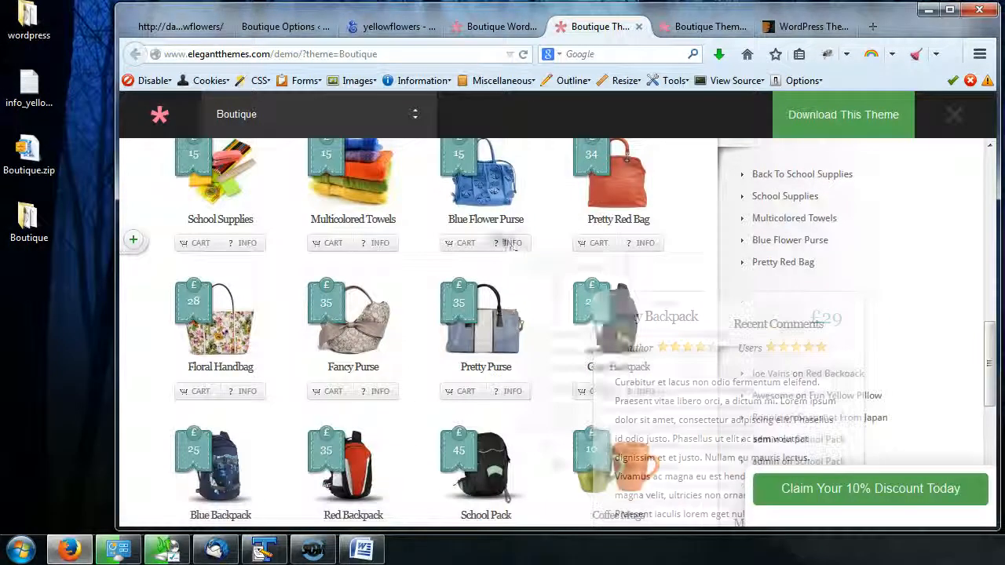
pyautogui.moveTo(323, 312)
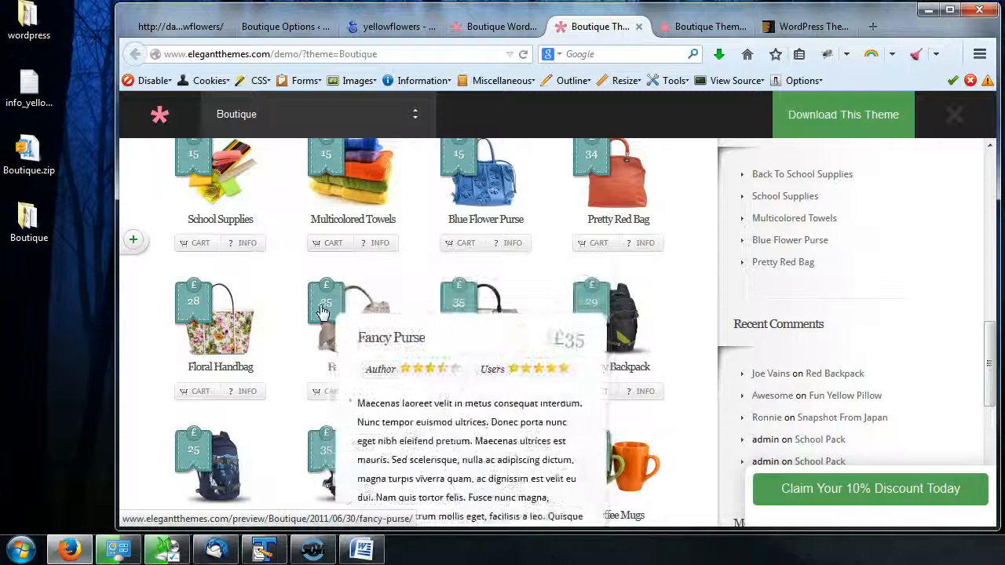
pyautogui.moveTo(490, 337)
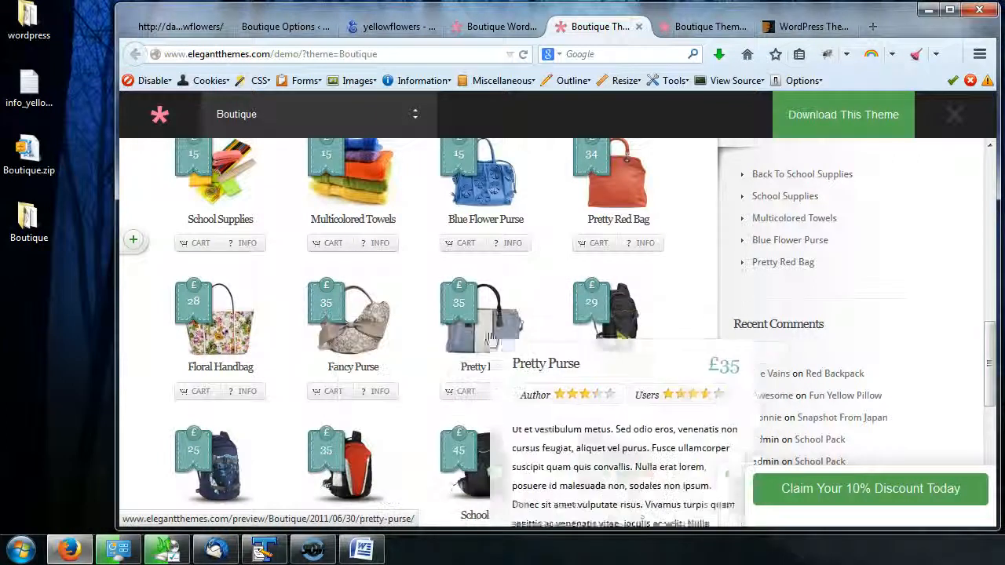
pyautogui.moveTo(469, 188)
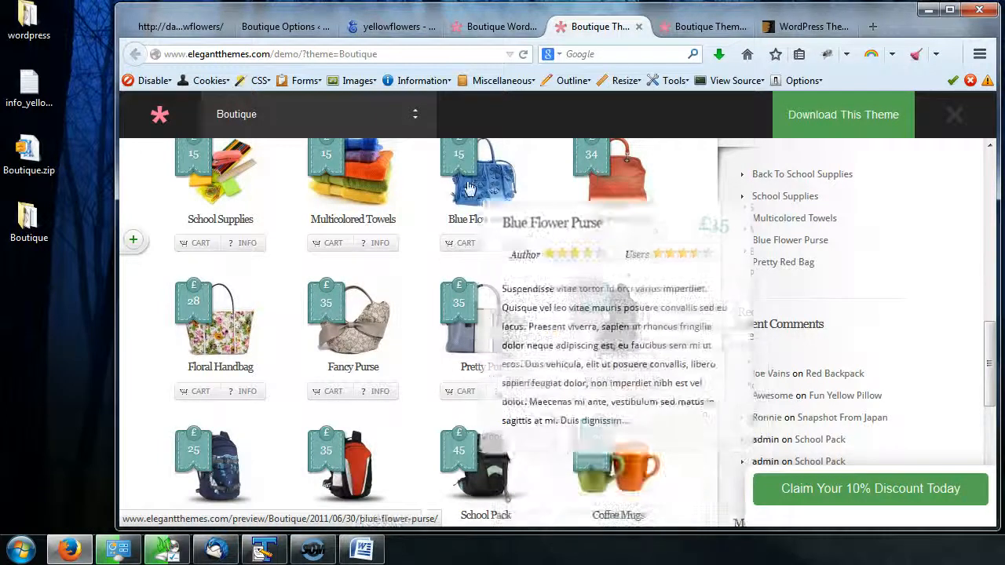
pyautogui.moveTo(230, 173)
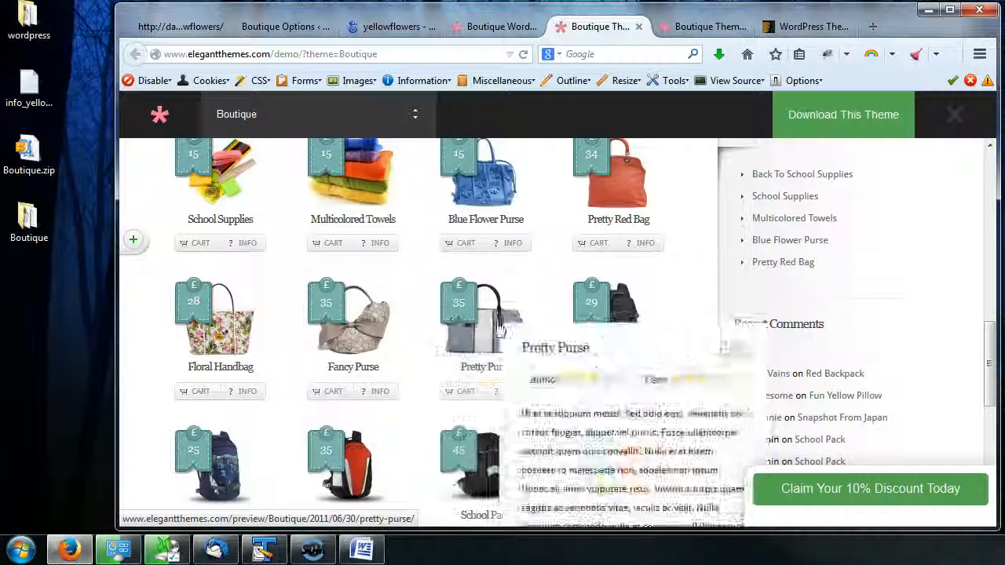
pyautogui.click(377, 398)
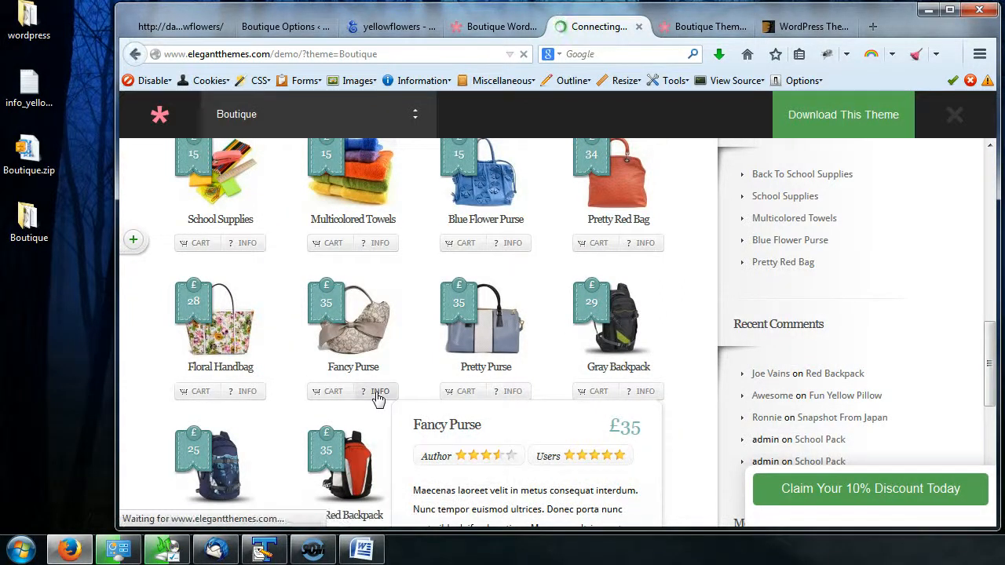
# - Close the Boutique demo and documentation tabs and return to the Boutique Theme Options page
pyautogui.click(519, 30)
pyautogui.click(534, 27)
pyautogui.click(534, 28)
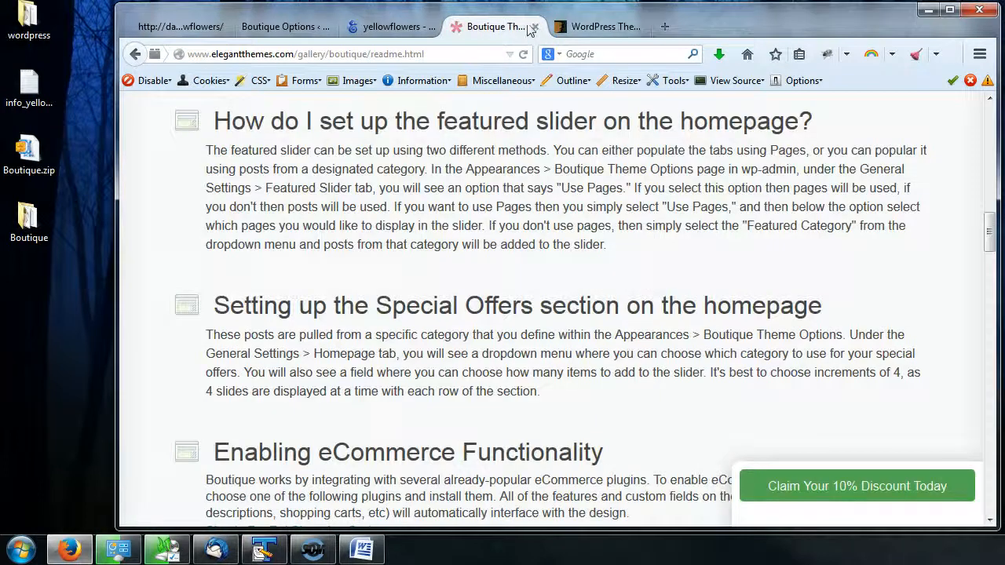
pyautogui.click(536, 28)
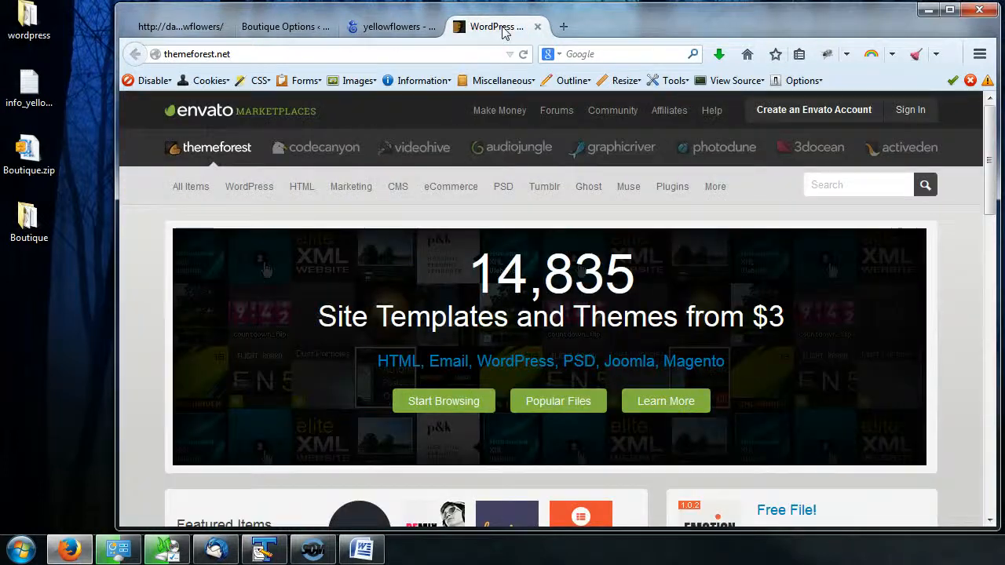
pyautogui.click(276, 26)
pyautogui.click(185, 33)
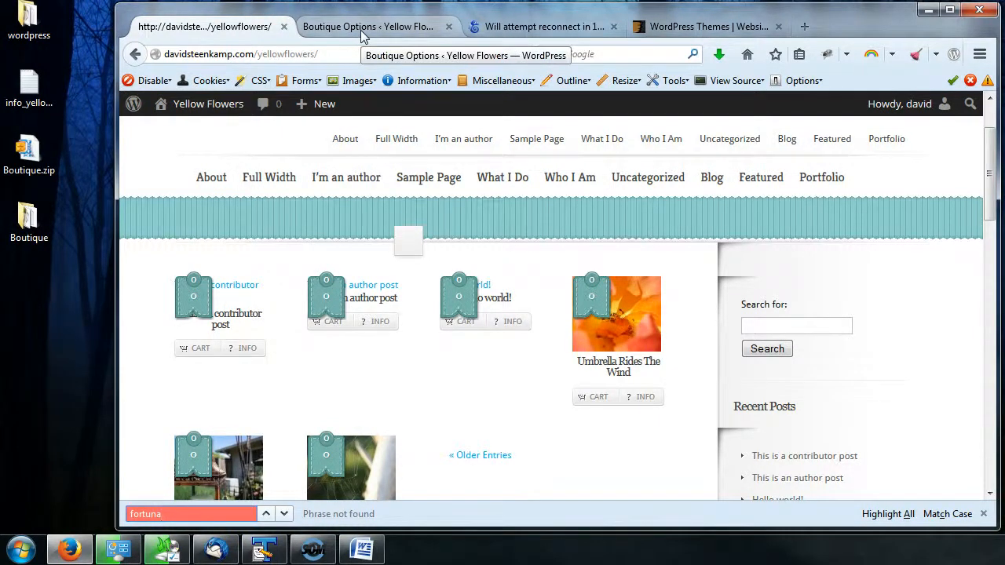
pyautogui.click(362, 33)
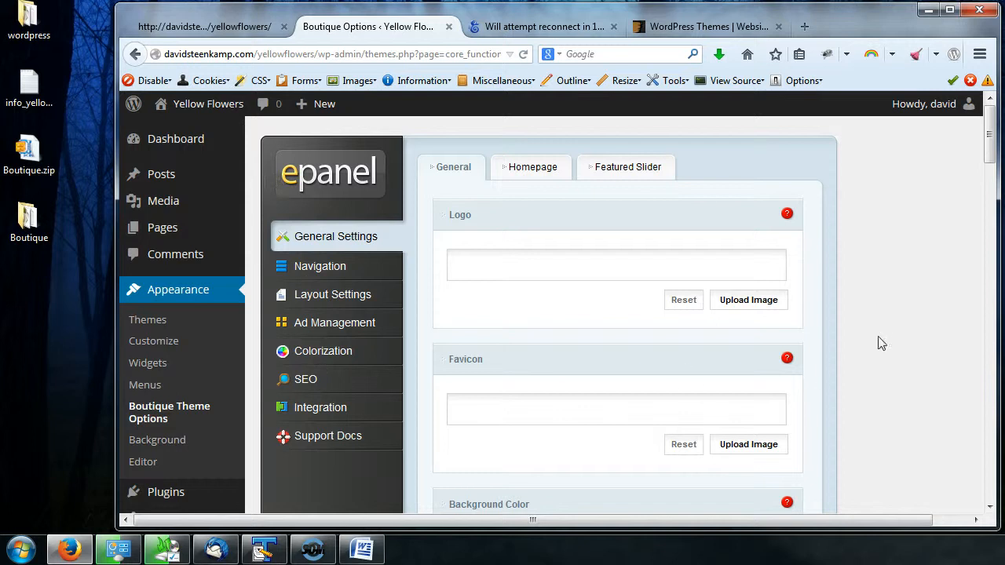